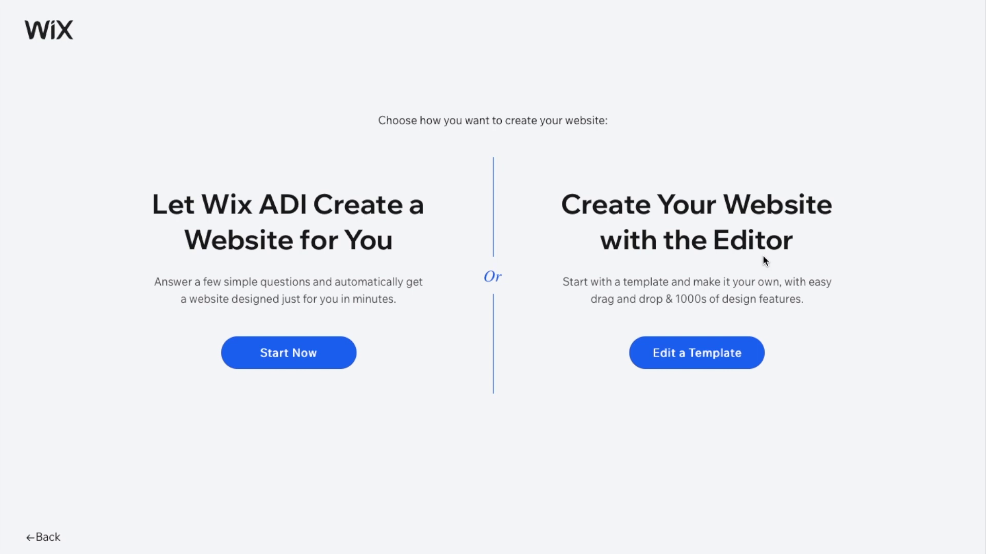
Start from a template and browse the first three pages of store templates.
click(746, 355)
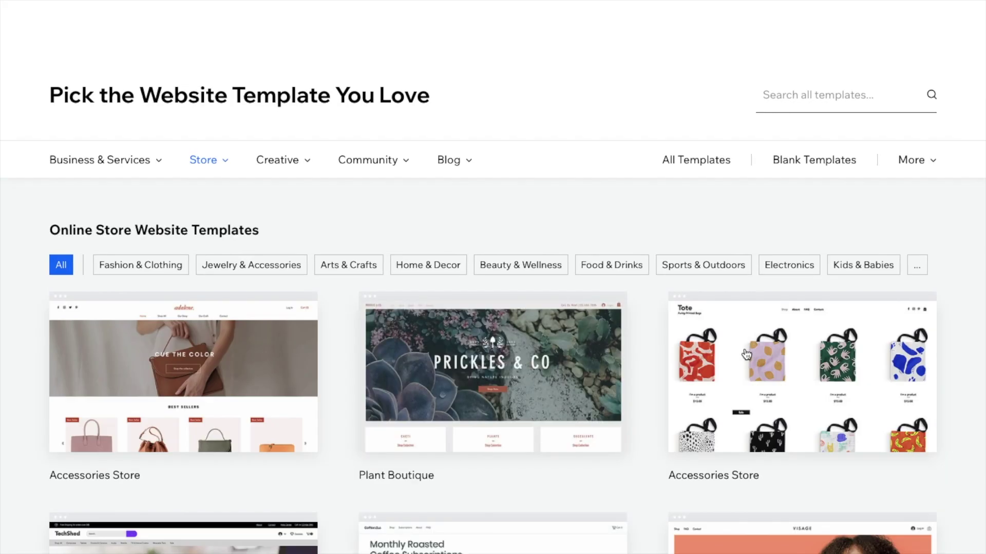
scroll(652, 417, down, 7)
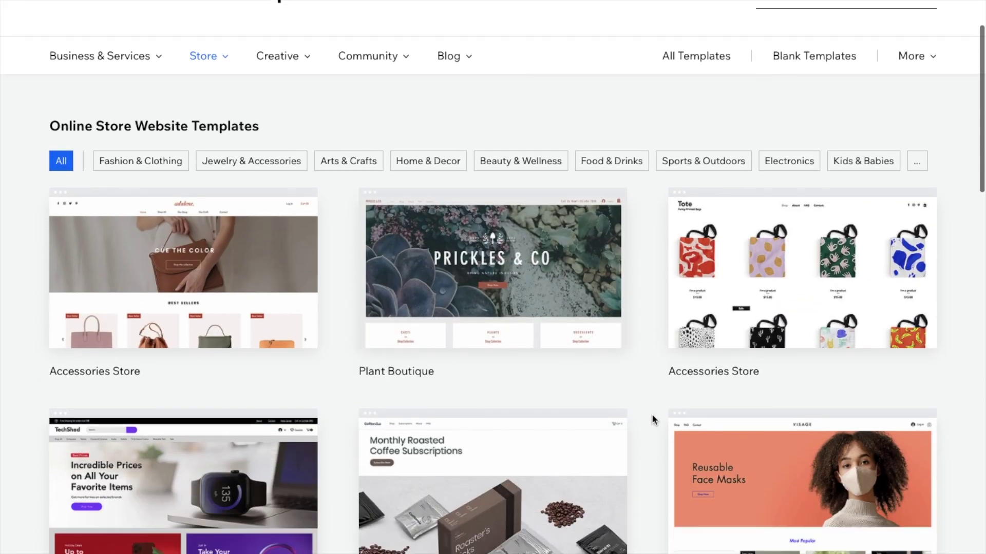
scroll(653, 420, down, 8)
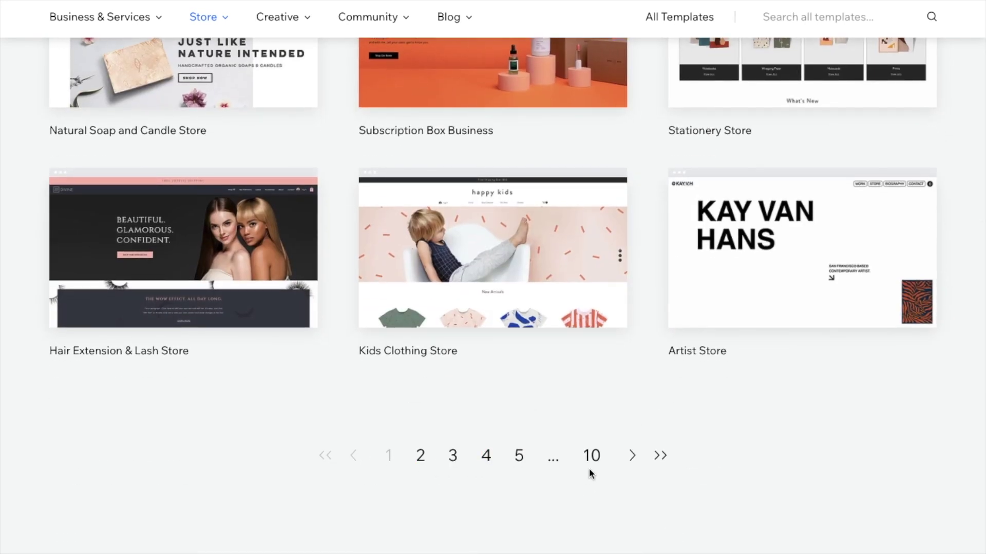
click(421, 457)
scroll(365, 519, down, 15)
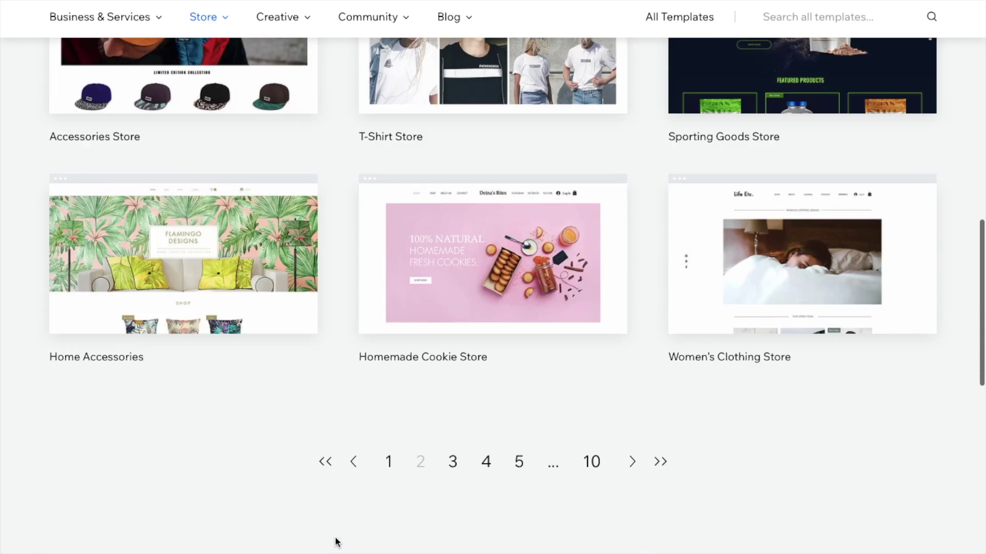
click(452, 462)
scroll(325, 410, down, 10)
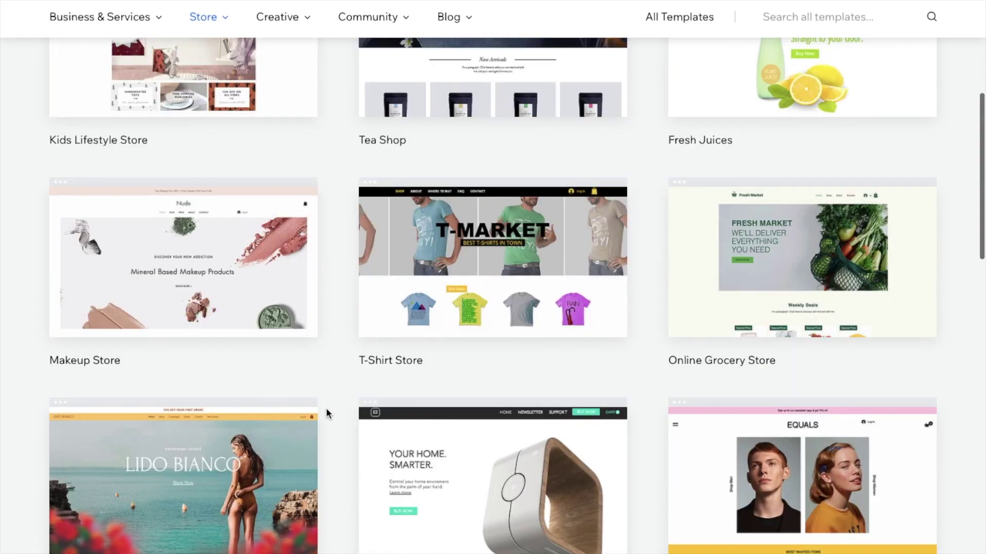
scroll(326, 409, down, 5)
scroll(326, 409, up, 15)
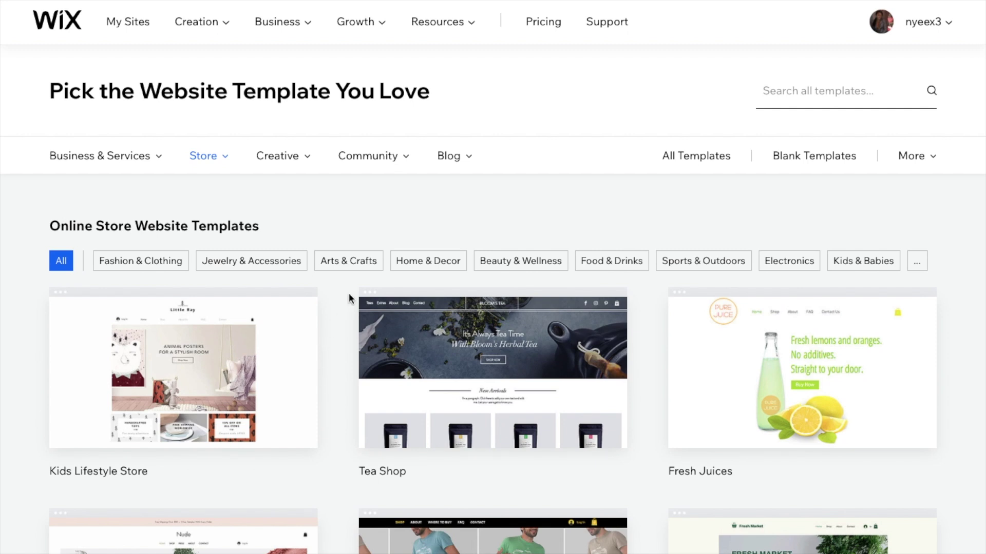
Filter to Beauty & Wellness templates and preview the Hair Extension & Lash Store template.
click(541, 261)
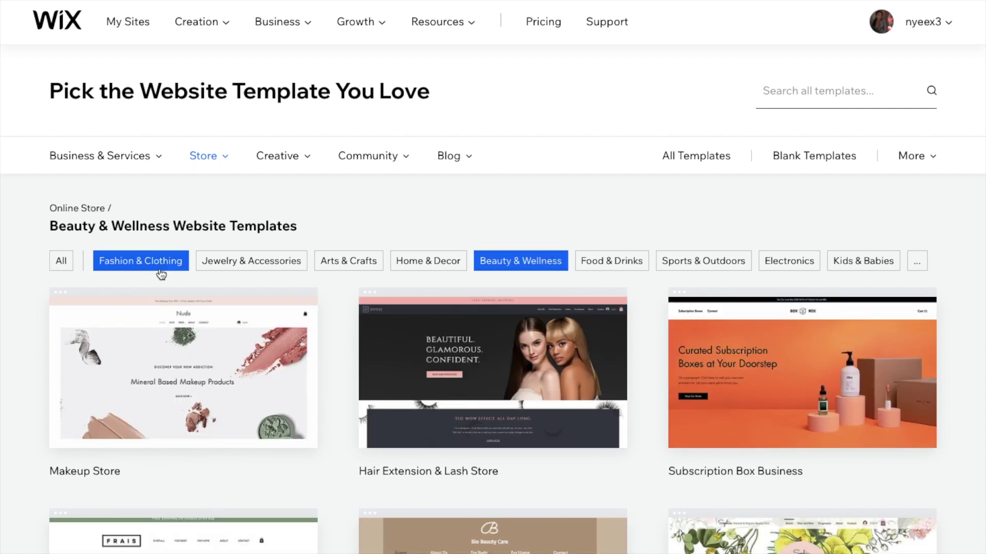
click(161, 274)
scroll(495, 210, down, 1)
click(516, 241)
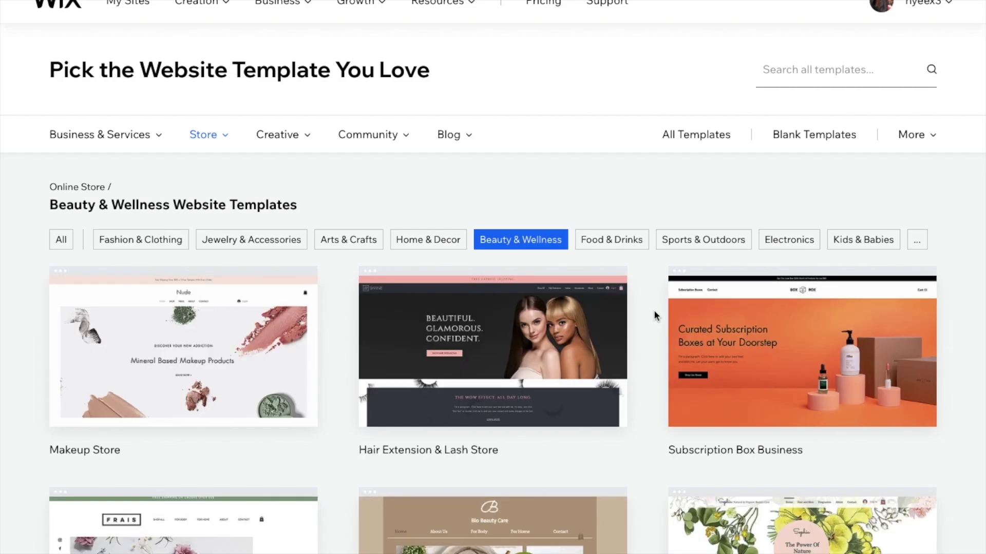
scroll(654, 312, down, 15)
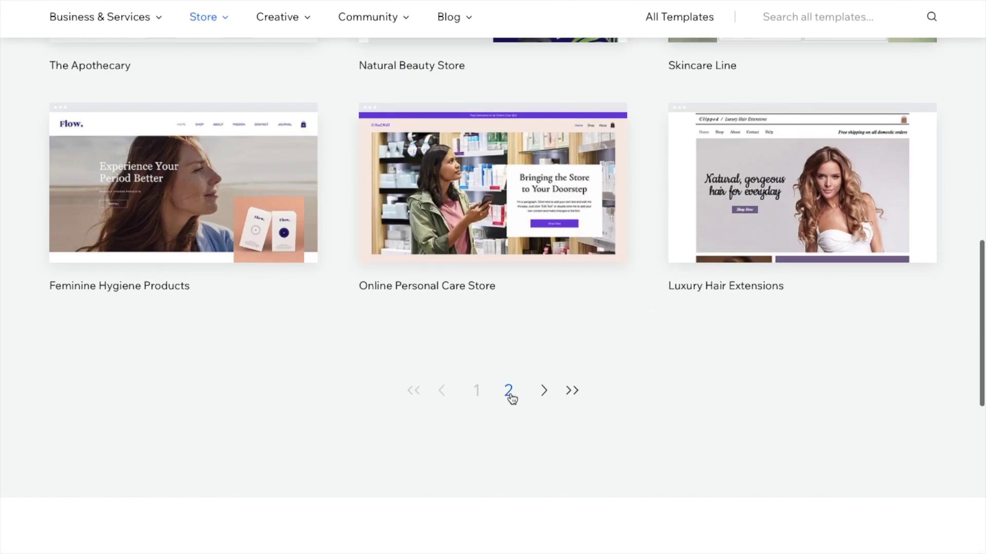
click(509, 393)
click(476, 528)
scroll(590, 395, down, 1)
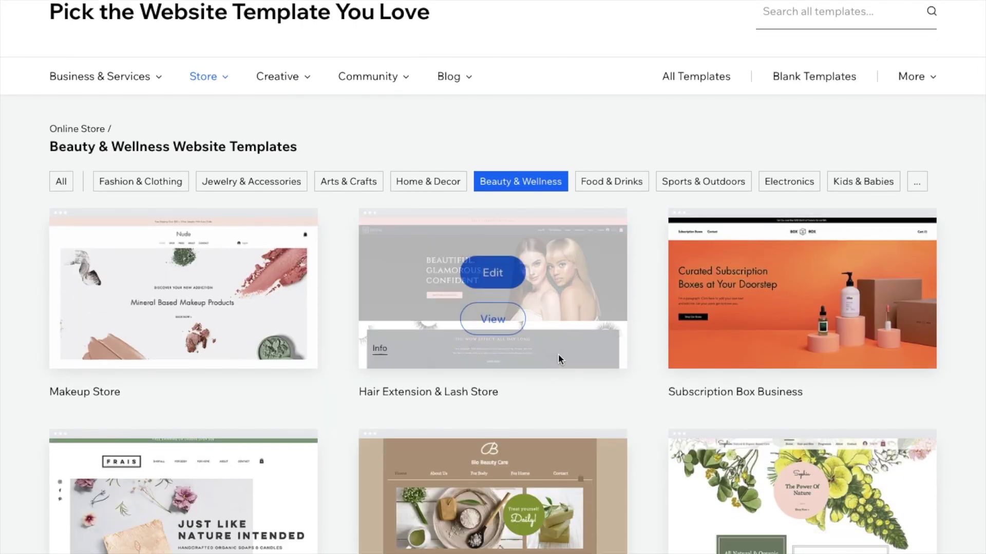
click(506, 317)
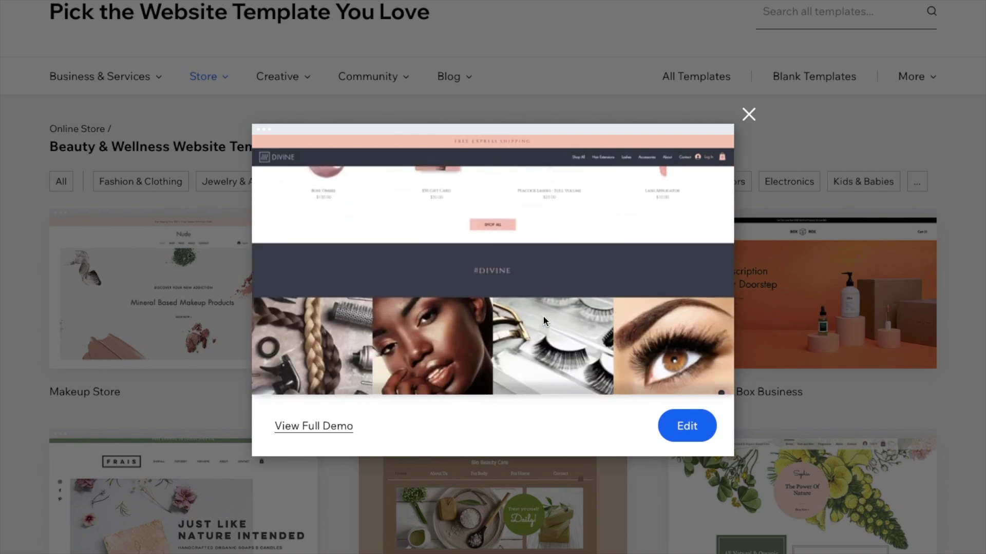
click(748, 114)
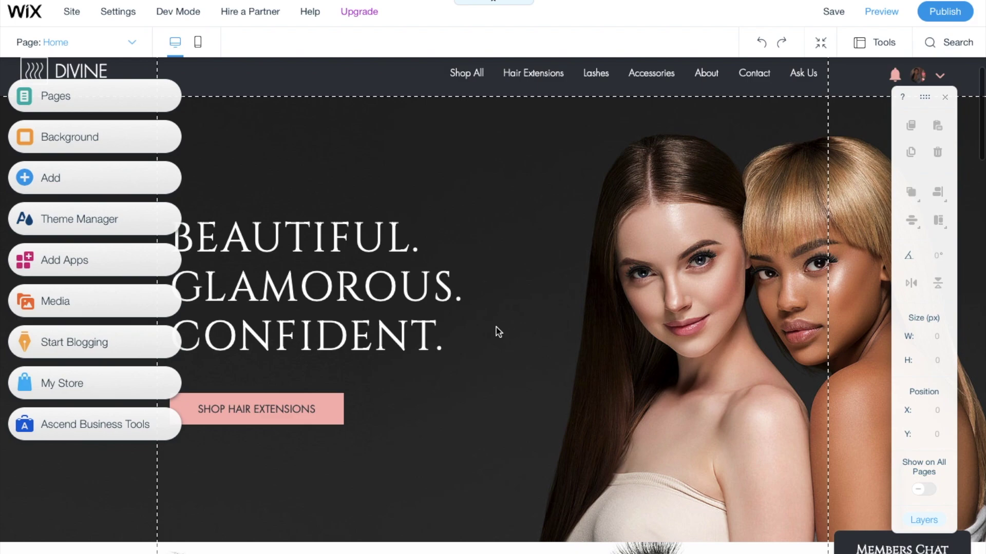
Rename the Shop All page to Shop.
scroll(496, 328, down, 15)
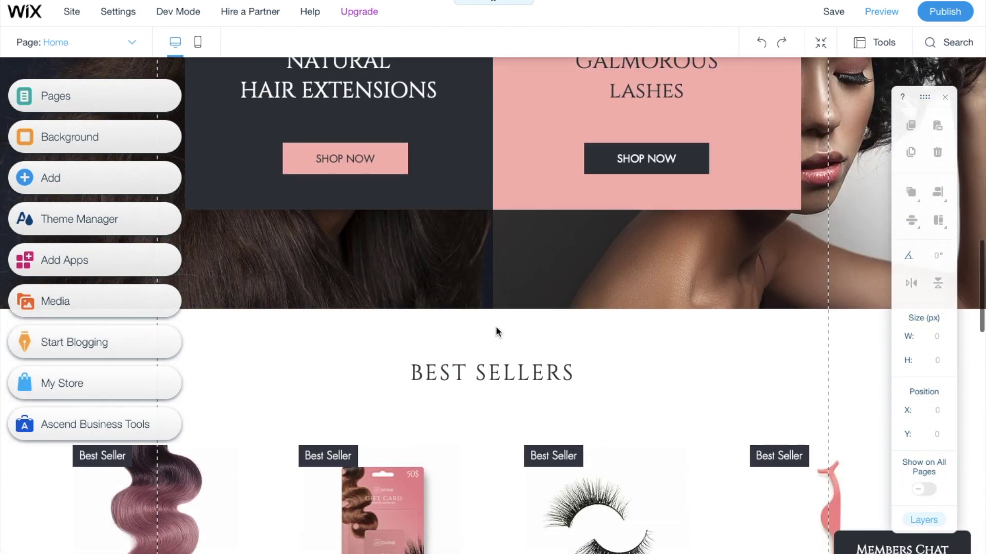
scroll(496, 329, down, 20)
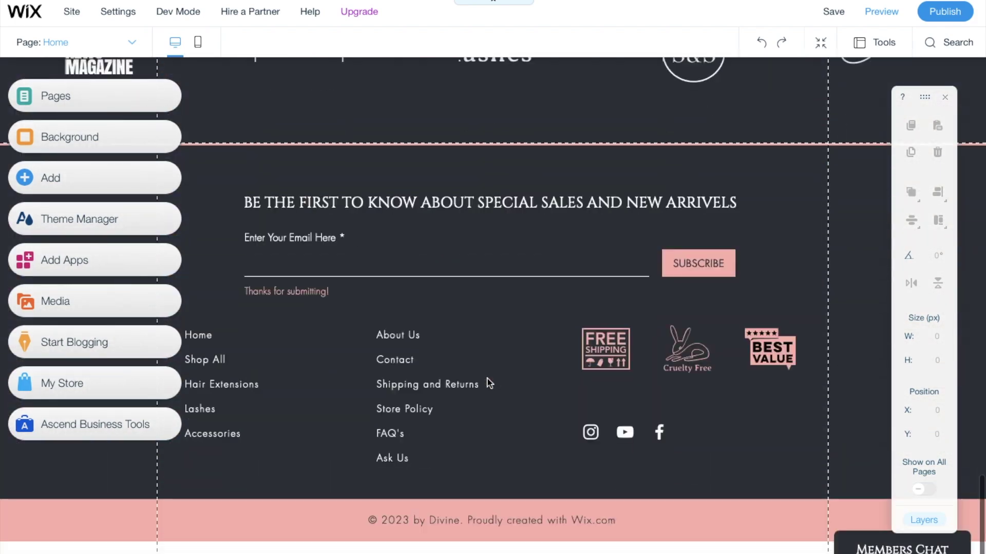
scroll(489, 383, up, 20)
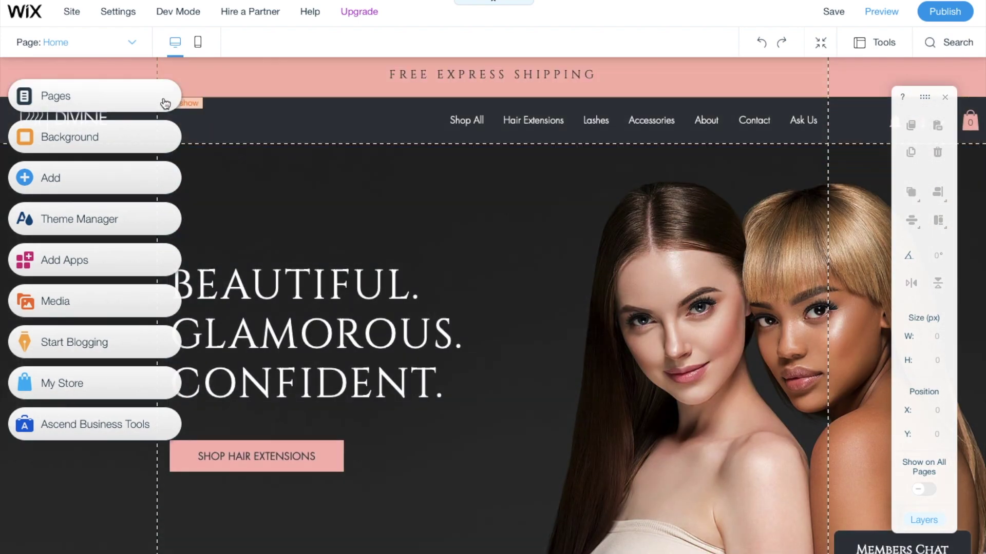
click(164, 100)
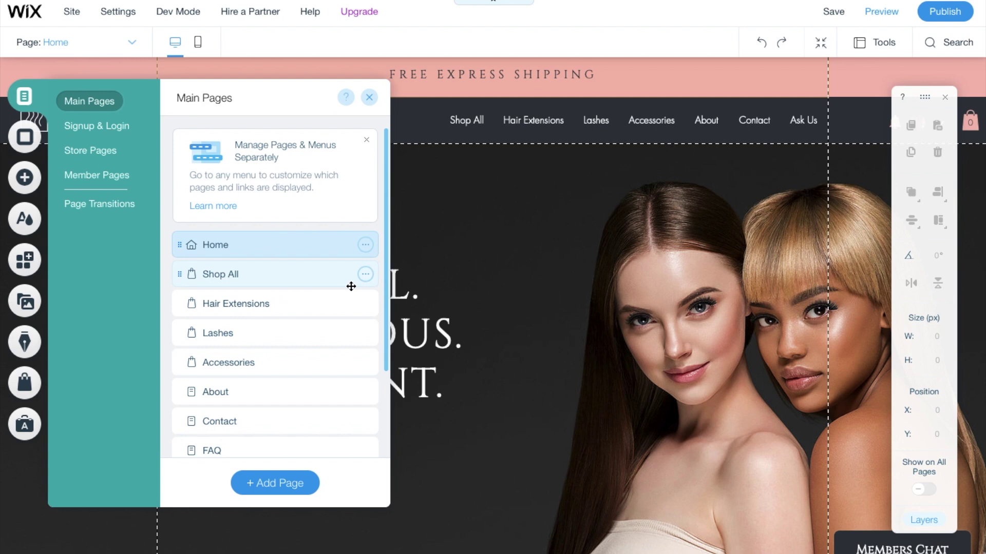
click(365, 274)
click(402, 324)
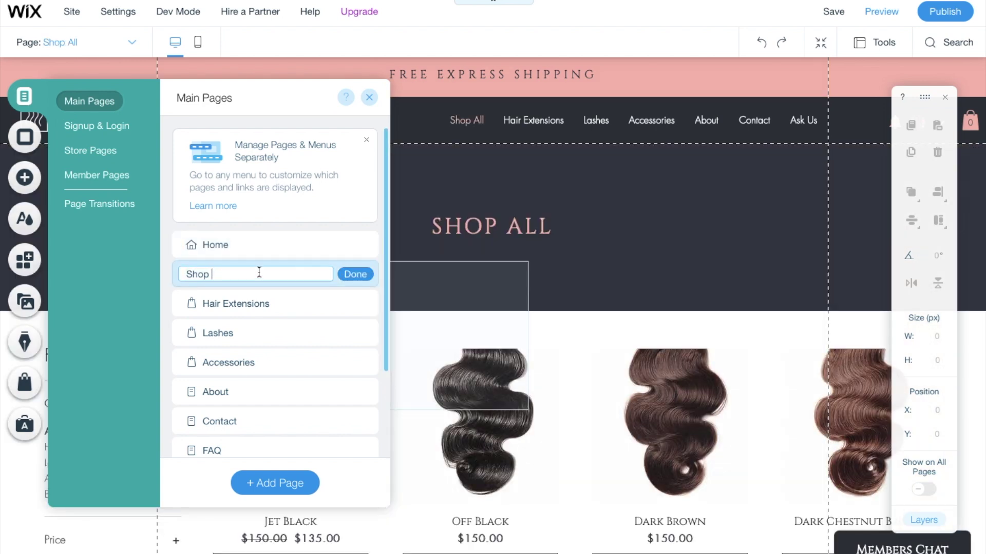
click(349, 274)
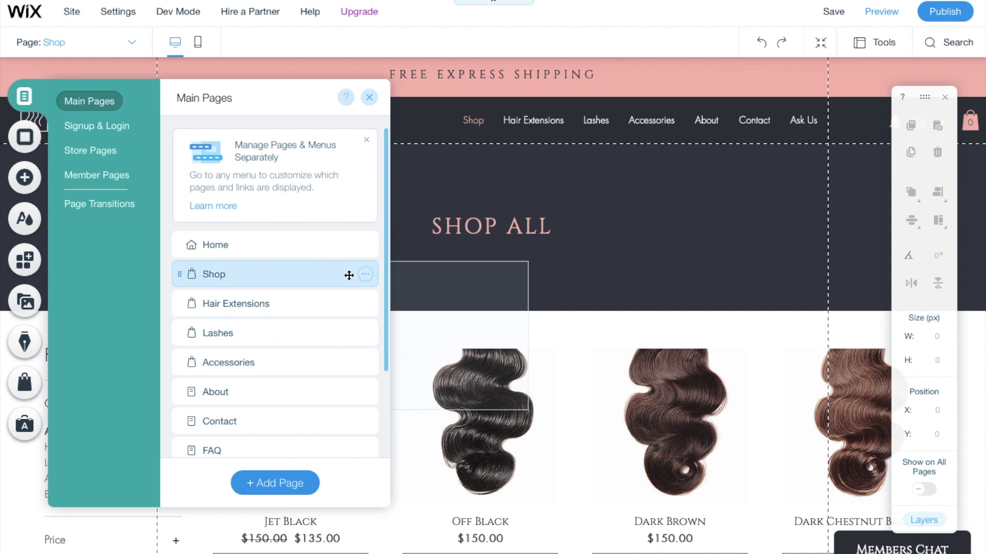
Rename the Hair Extensions page to Lashes.
click(364, 305)
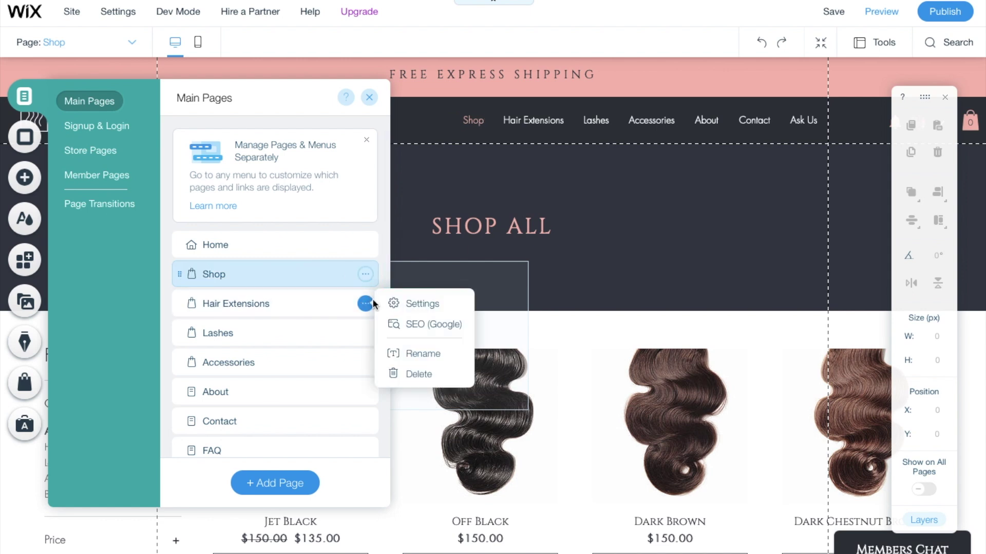
click(422, 353)
key(BackSpace)
text(LA)
text(ashes)
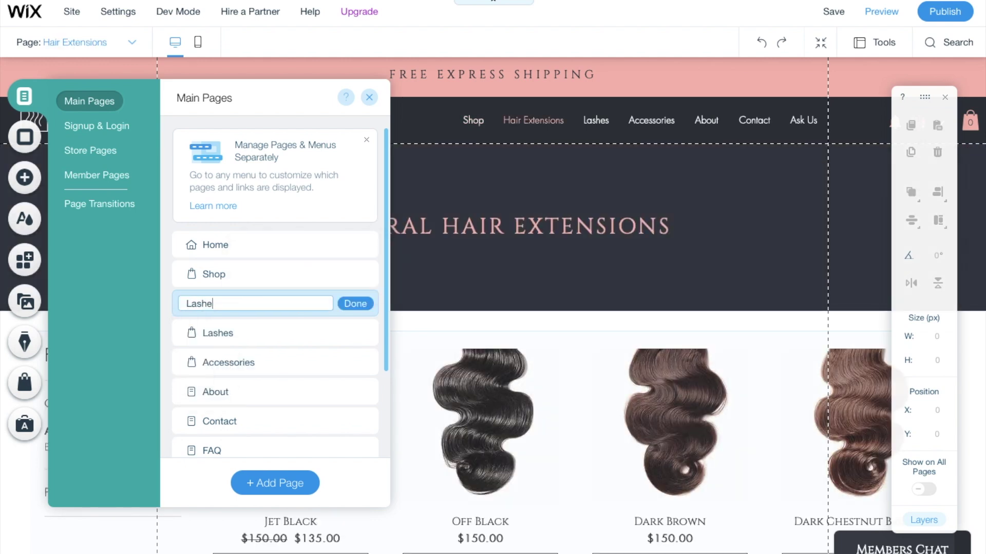
click(361, 309)
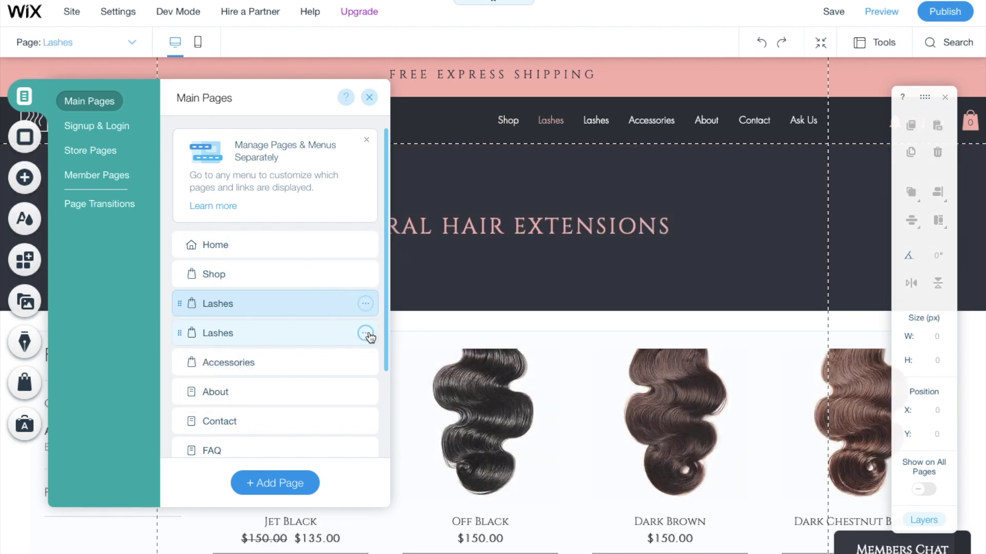
Rename the original Lashes page to Lipgloss.
click(365, 333)
click(422, 386)
click(260, 335)
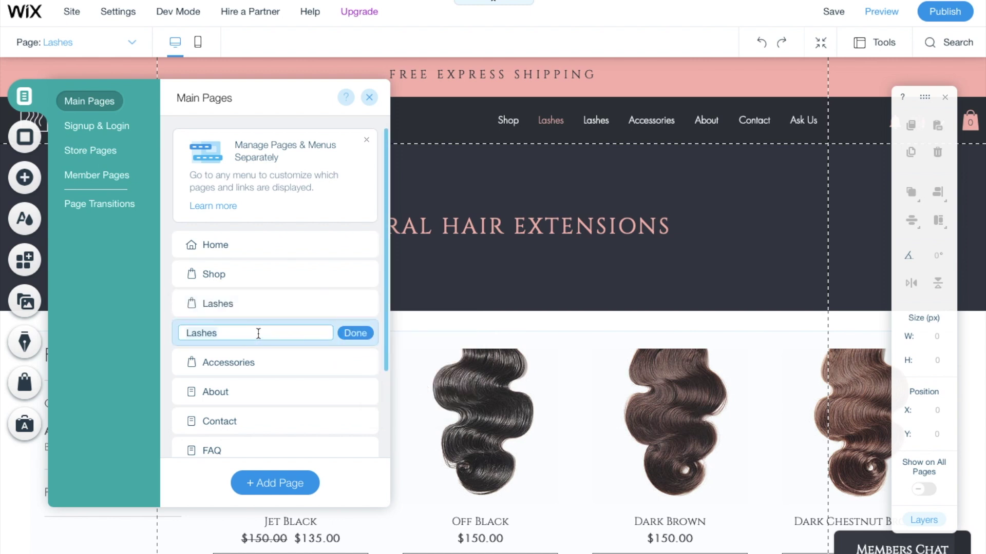
key(BackSpace)
key(BackSpace)
key(BackSpace)
key(BackSpace)
text(ip)
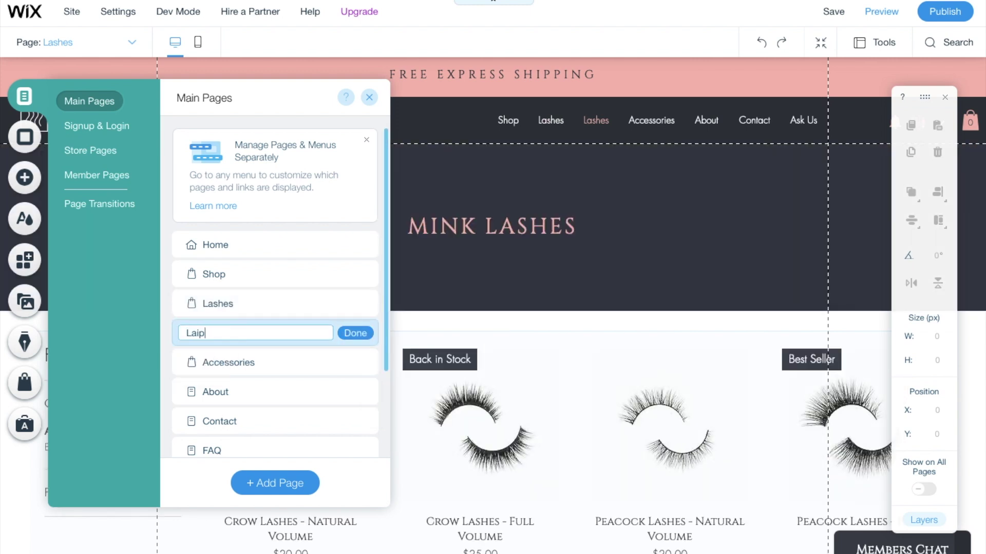
key(BackSpace)
text(ipgloss)
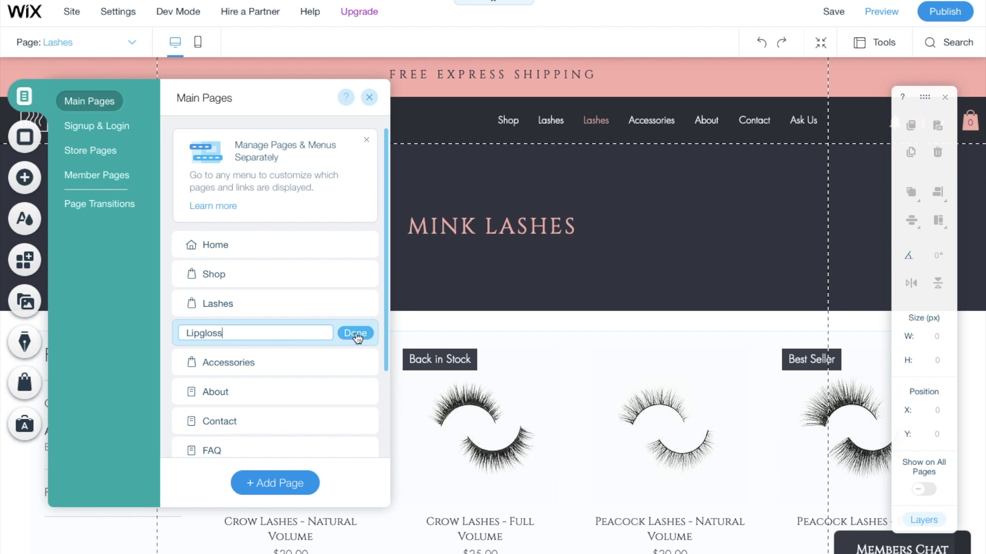
click(360, 334)
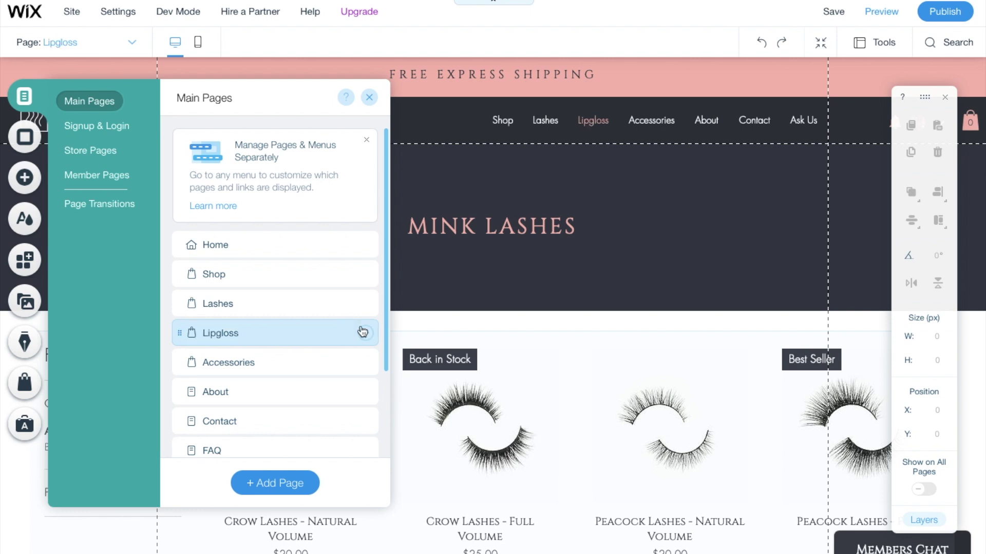
Delete the Accessories page and close the page list.
click(365, 363)
click(411, 435)
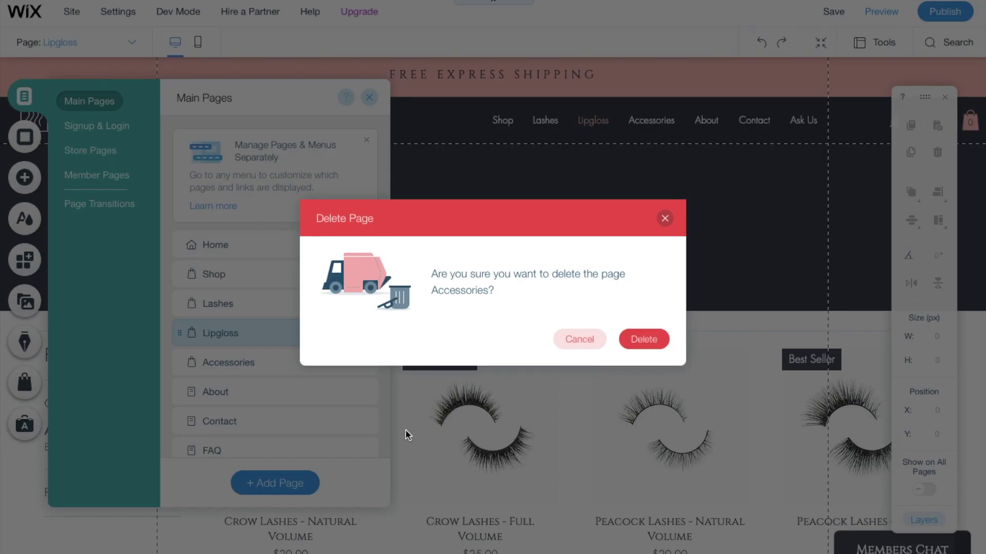
click(638, 340)
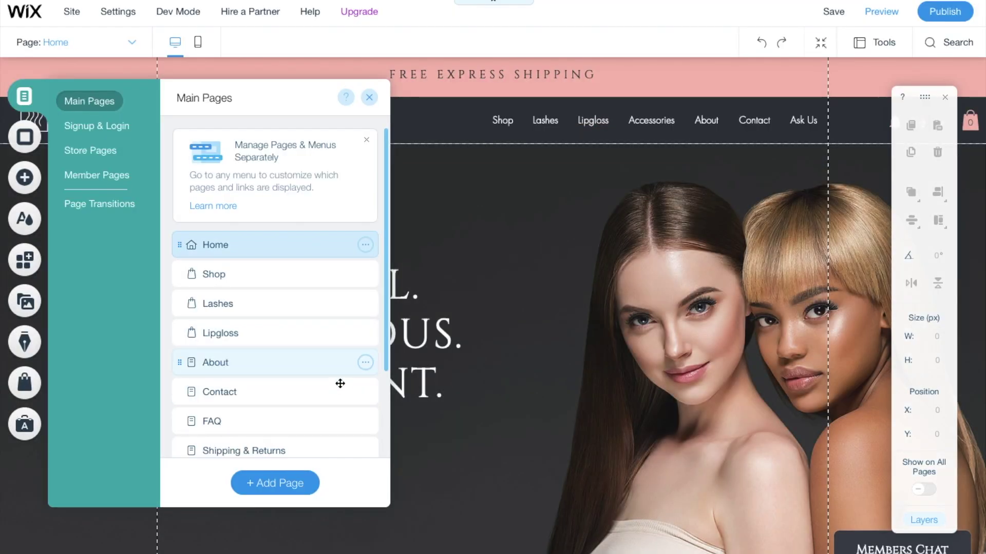
scroll(339, 382, down, 2)
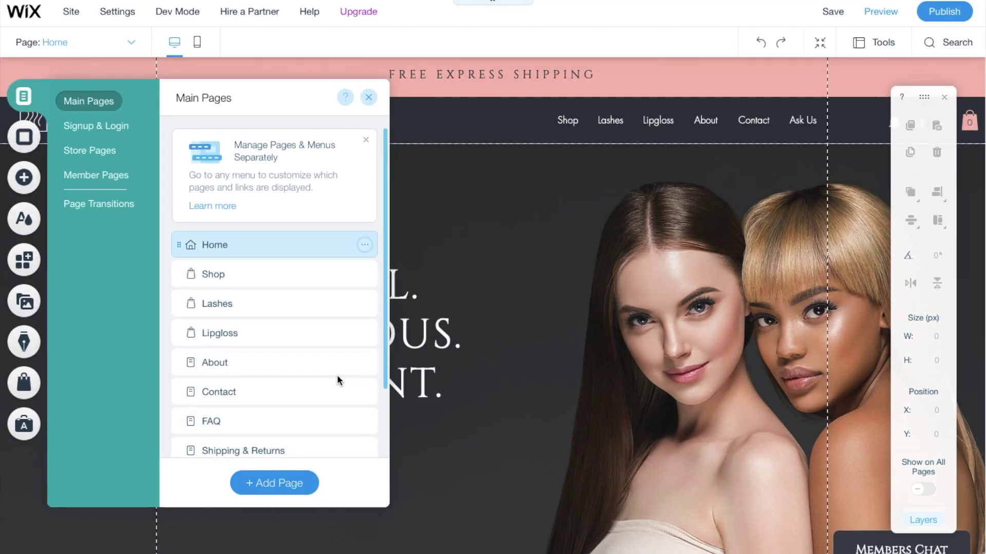
click(771, 238)
click(712, 238)
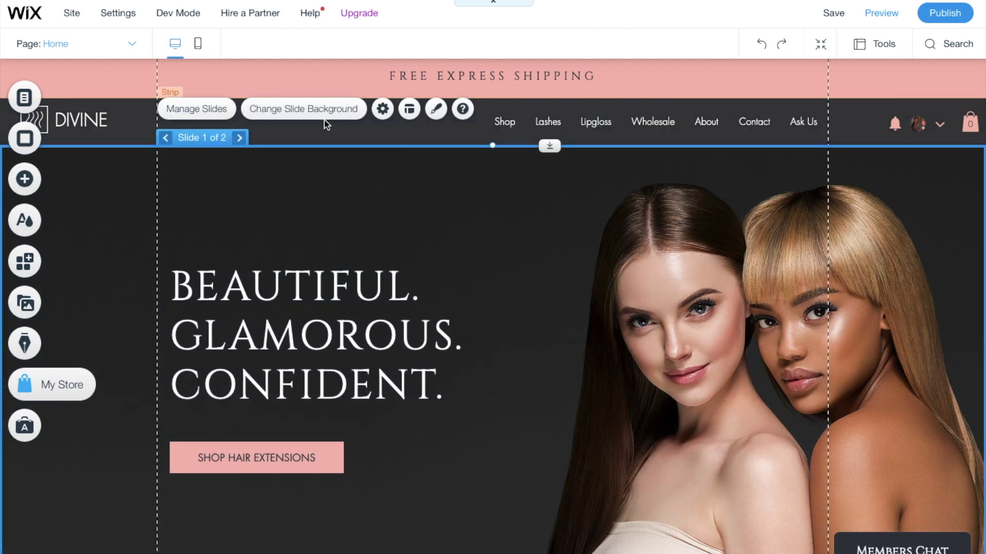
Set the first hero slide's background to PROOF!-3.png from the site files and save.
click(325, 121)
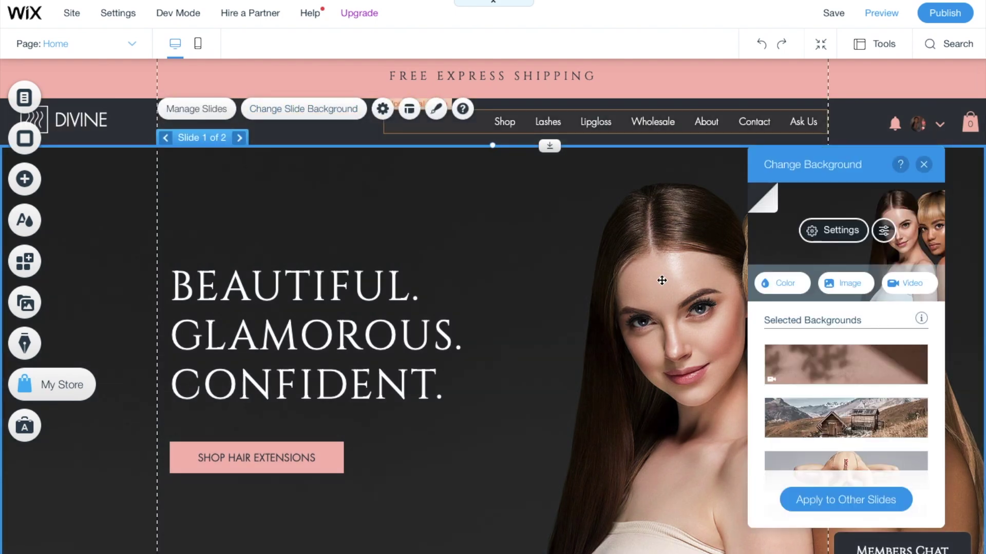
click(831, 283)
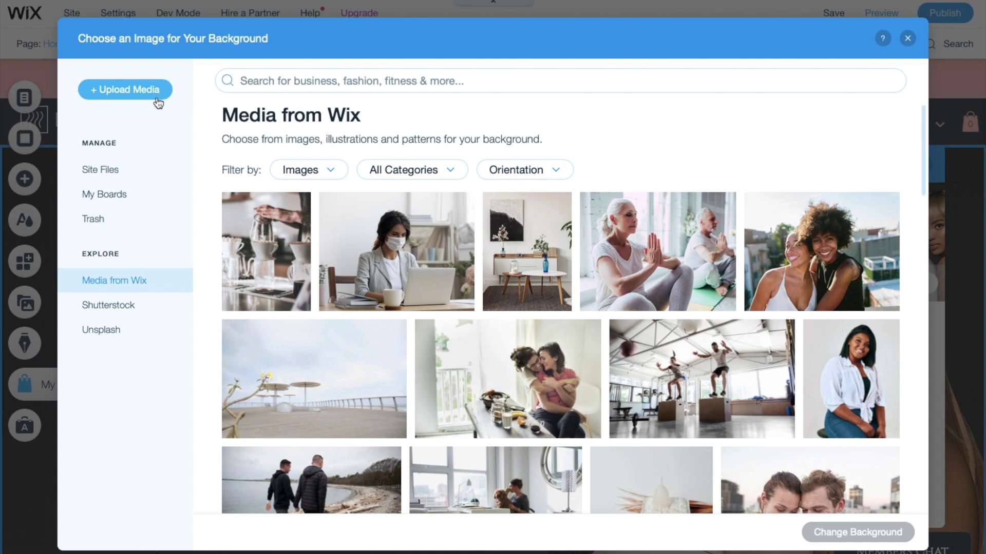
click(132, 176)
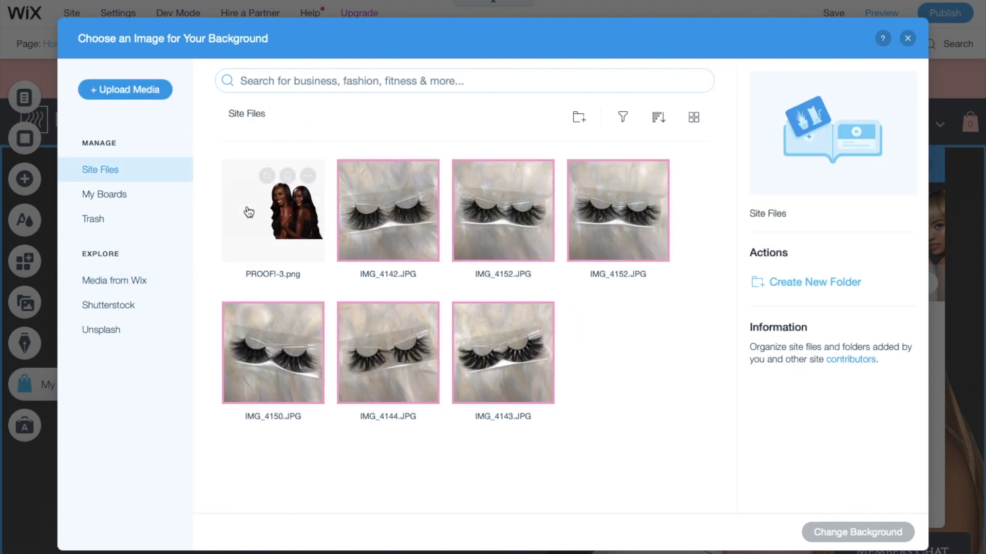
click(261, 215)
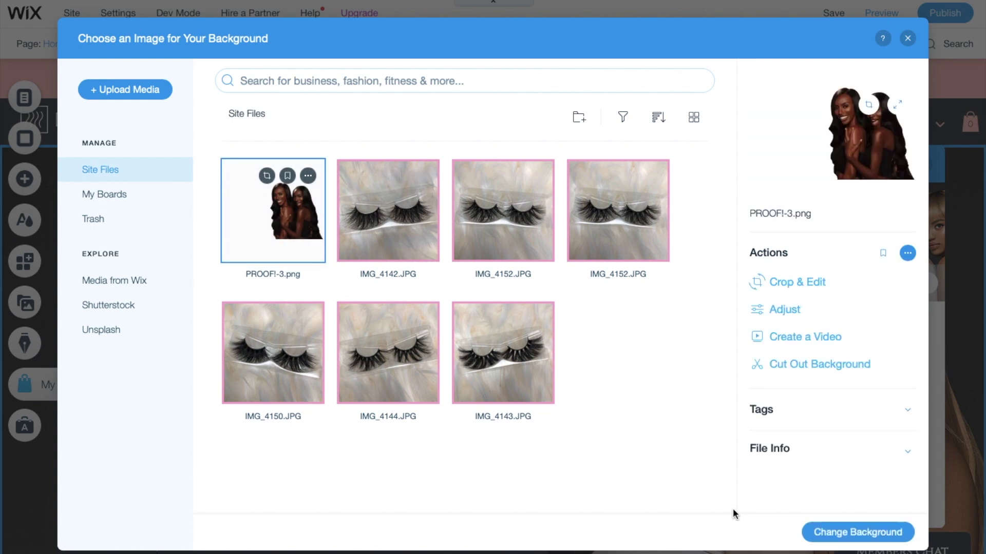
click(855, 534)
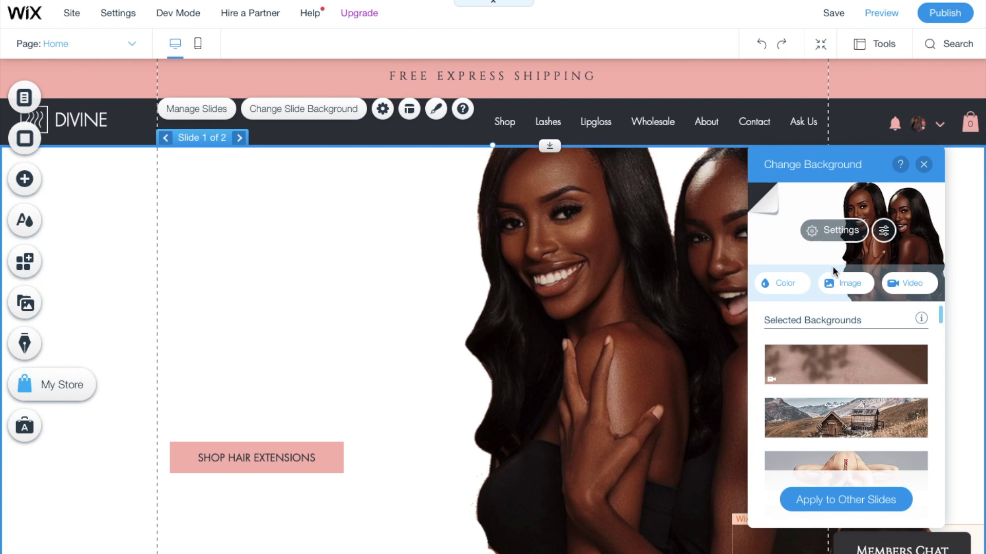
key(Escape)
scroll(756, 246, down, 6)
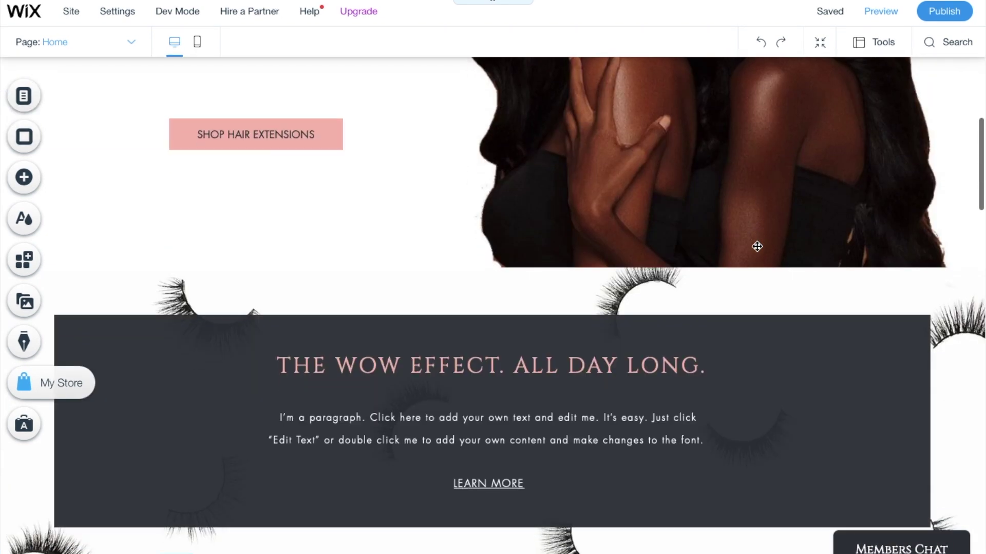
scroll(757, 247, down, 8)
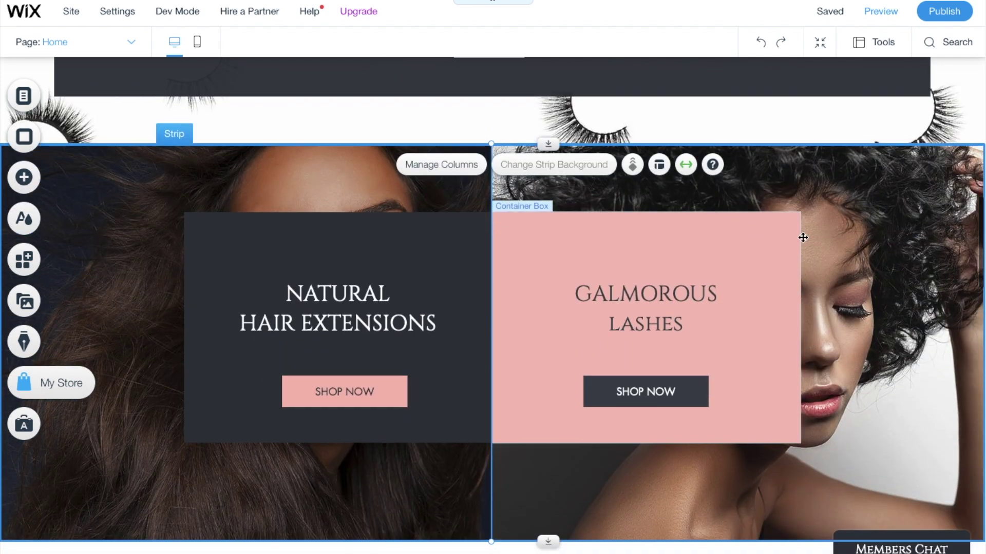
Set the right column's background to the IMG_1290.jpg curly-hair portrait.
click(819, 359)
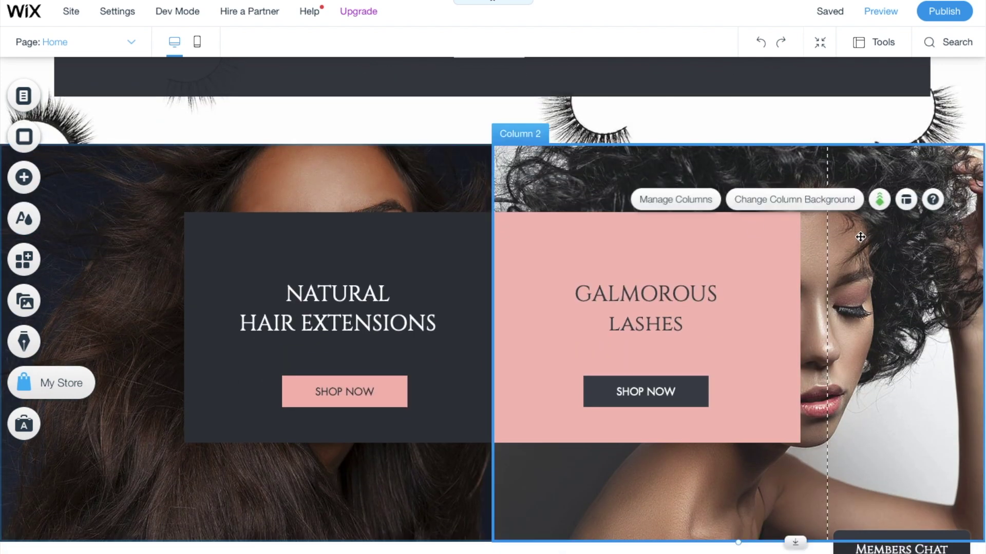
click(820, 204)
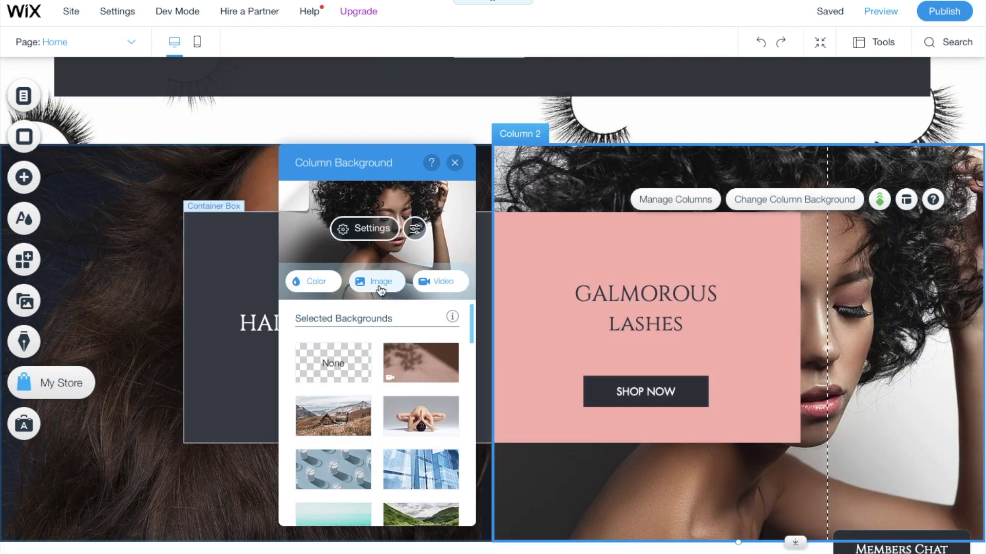
click(380, 290)
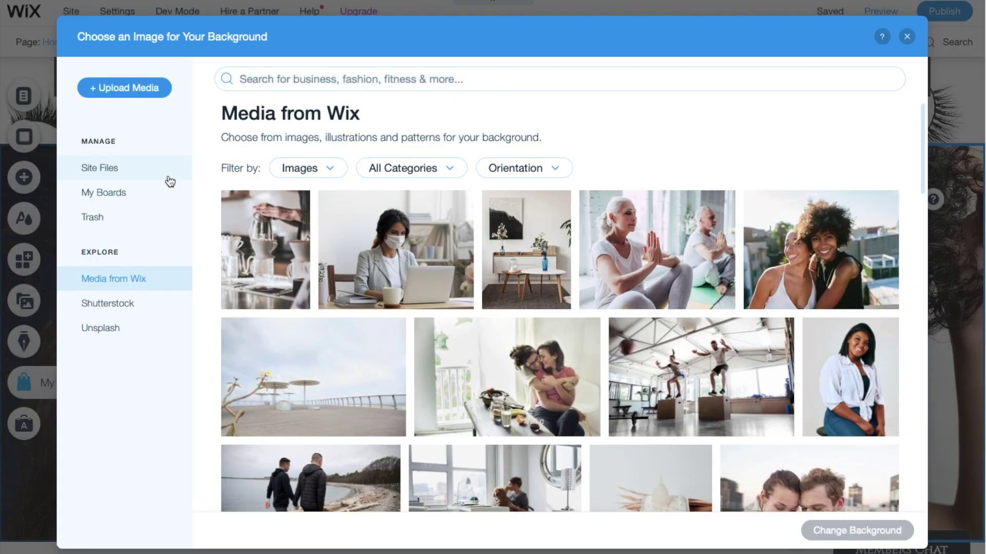
click(158, 87)
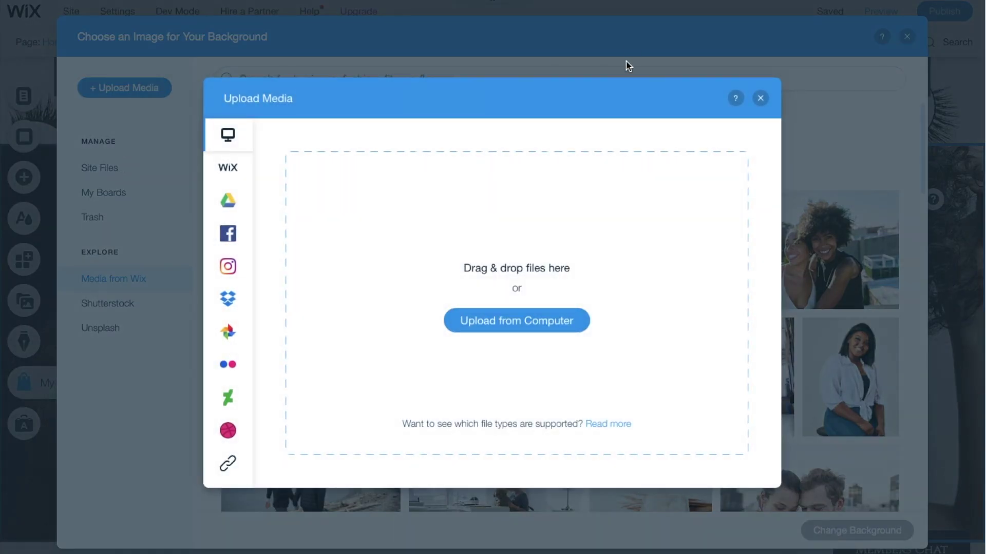
click(760, 99)
click(134, 177)
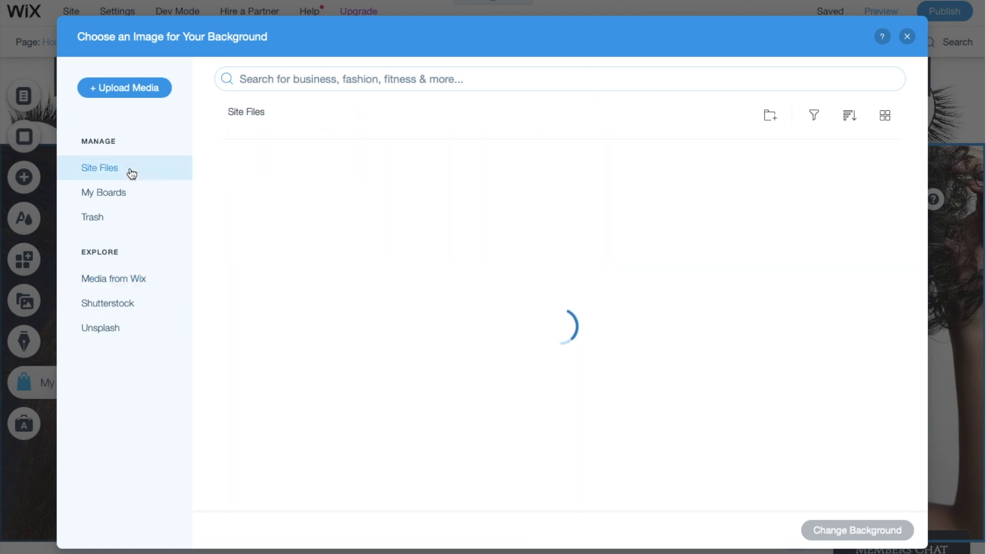
click(289, 220)
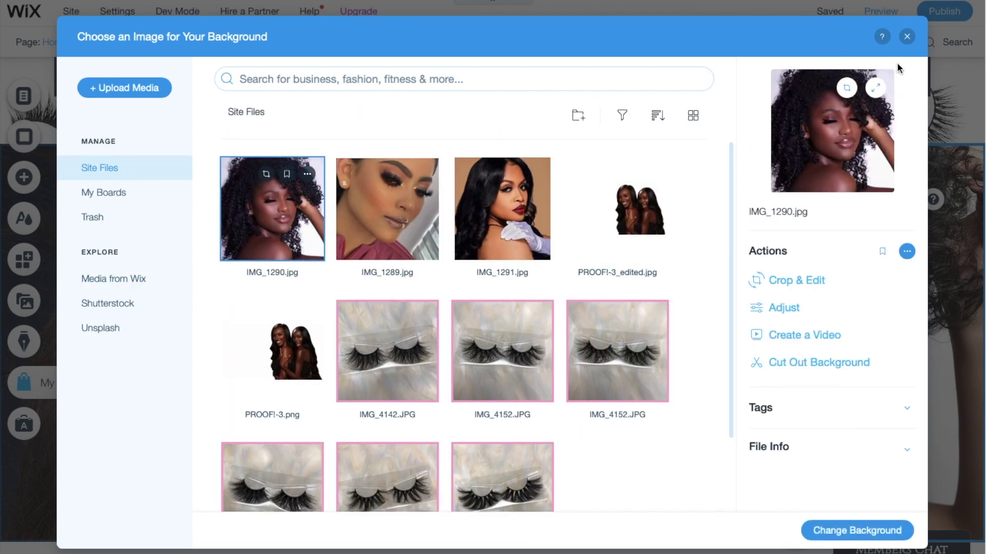
click(861, 533)
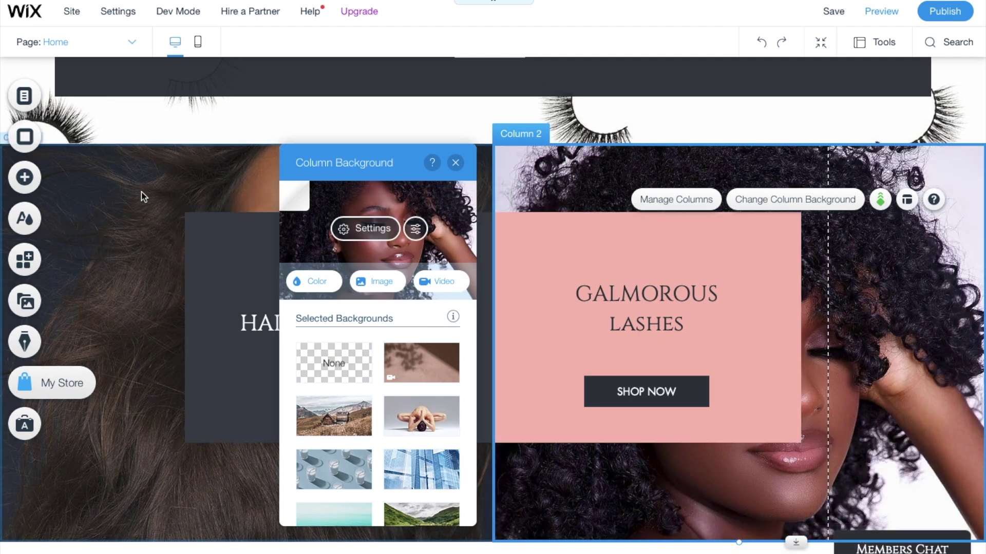
Set the left column's background to IMG_1291.jpg, cropped and saved in Photo Studio.
click(134, 198)
click(240, 160)
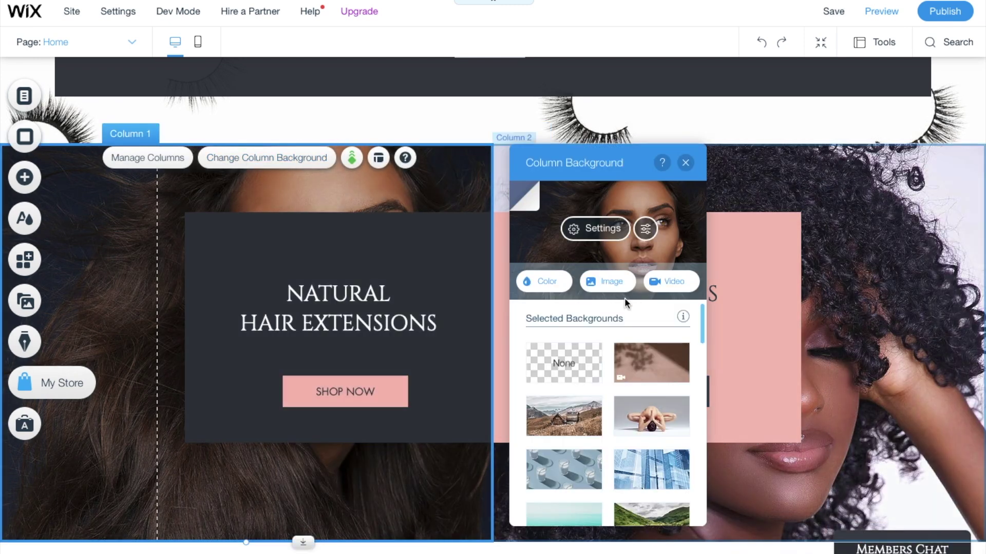
click(604, 283)
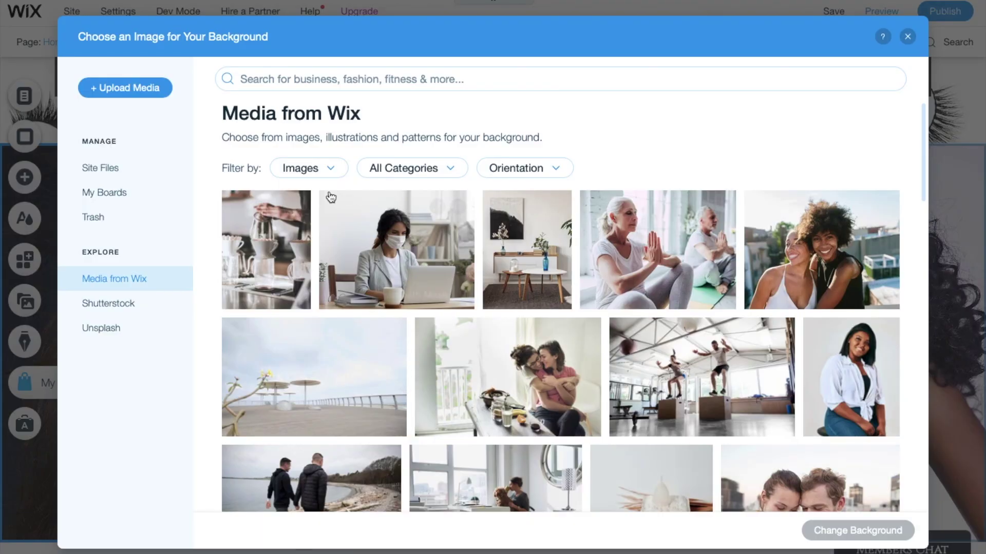
click(104, 168)
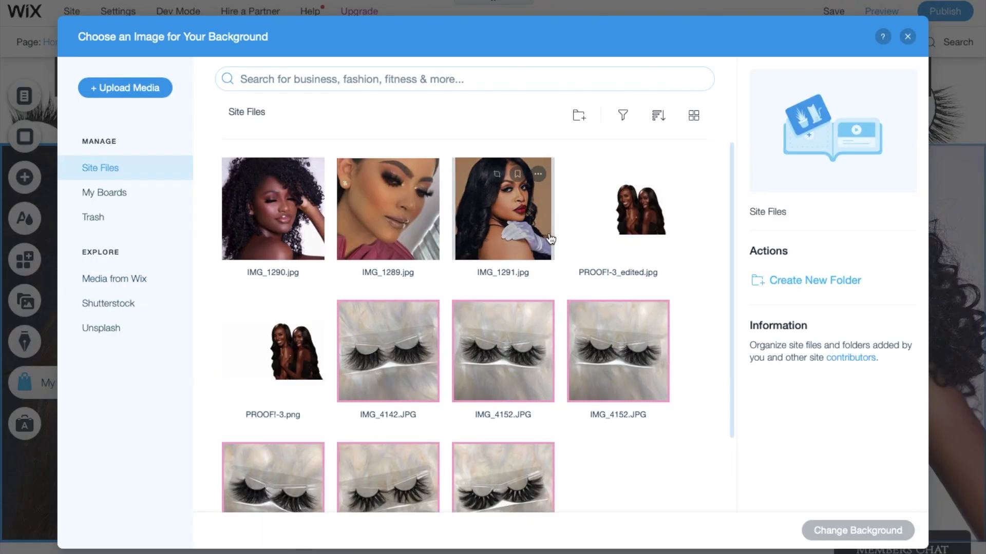
click(503, 220)
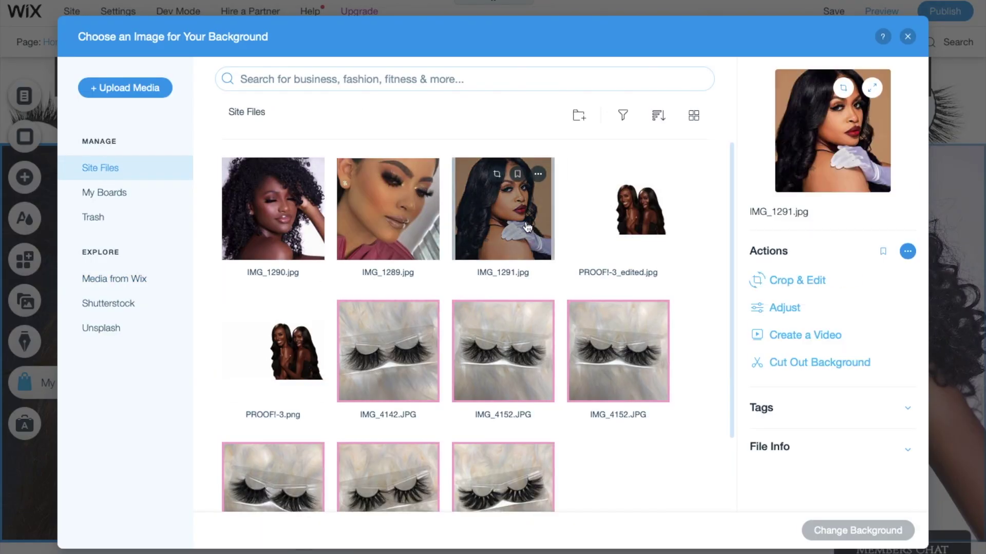
click(784, 311)
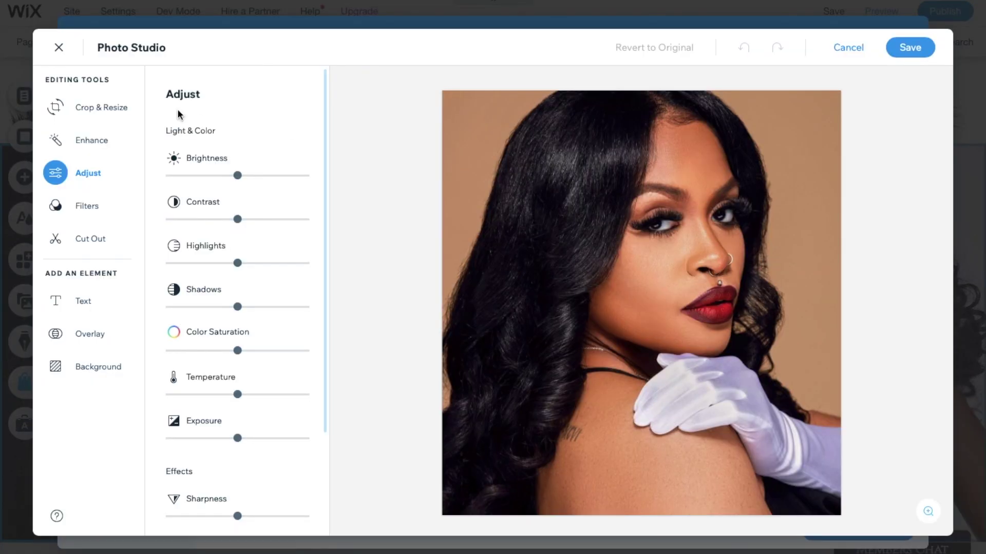
click(97, 107)
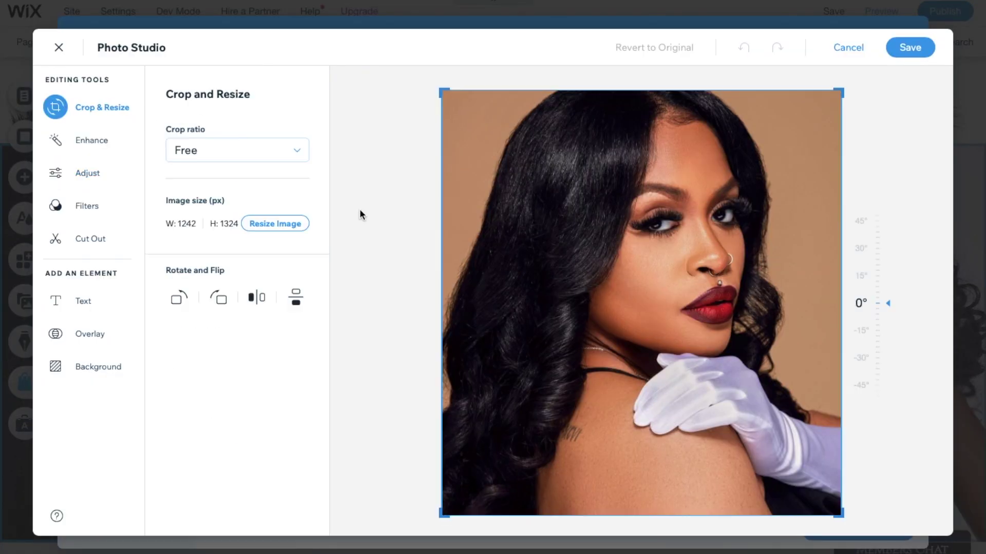
click(911, 52)
click(855, 530)
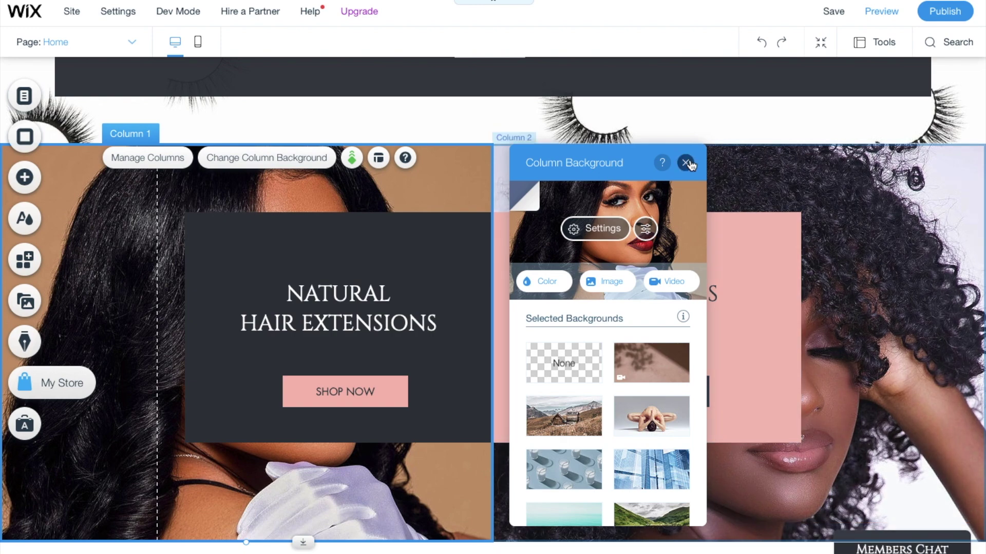
Fill the Natural Hair Extensions box with bright pink #F2AED7.
click(685, 163)
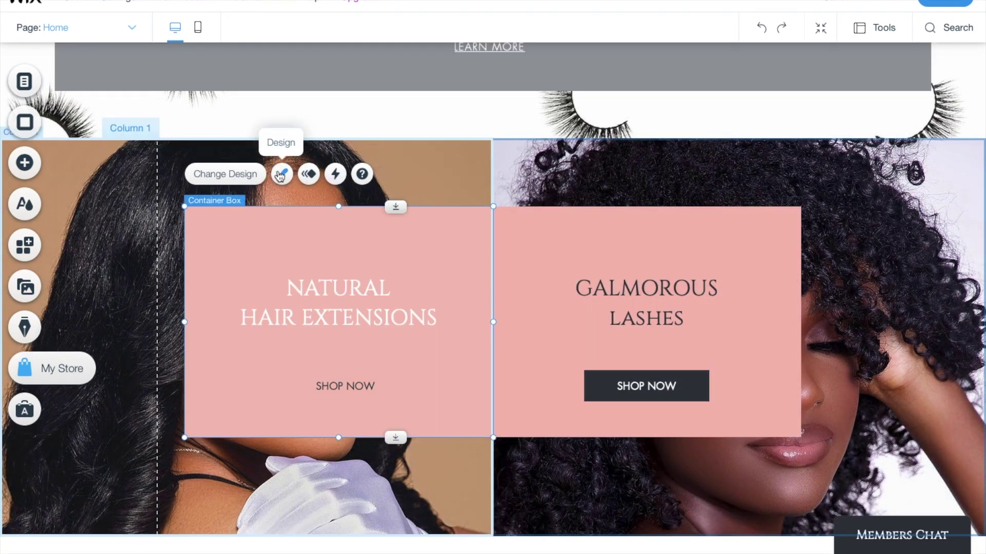
click(280, 176)
click(635, 420)
click(684, 249)
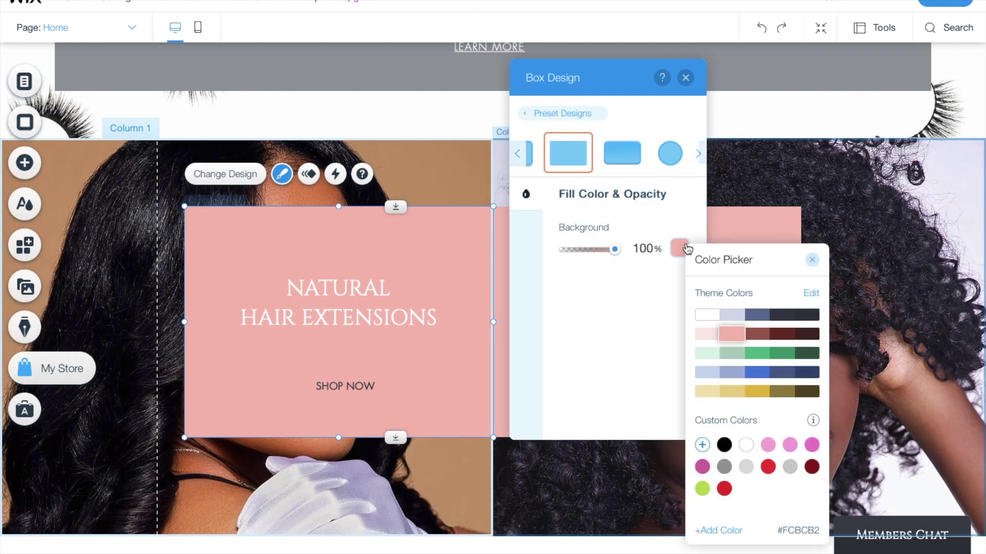
click(768, 445)
click(742, 219)
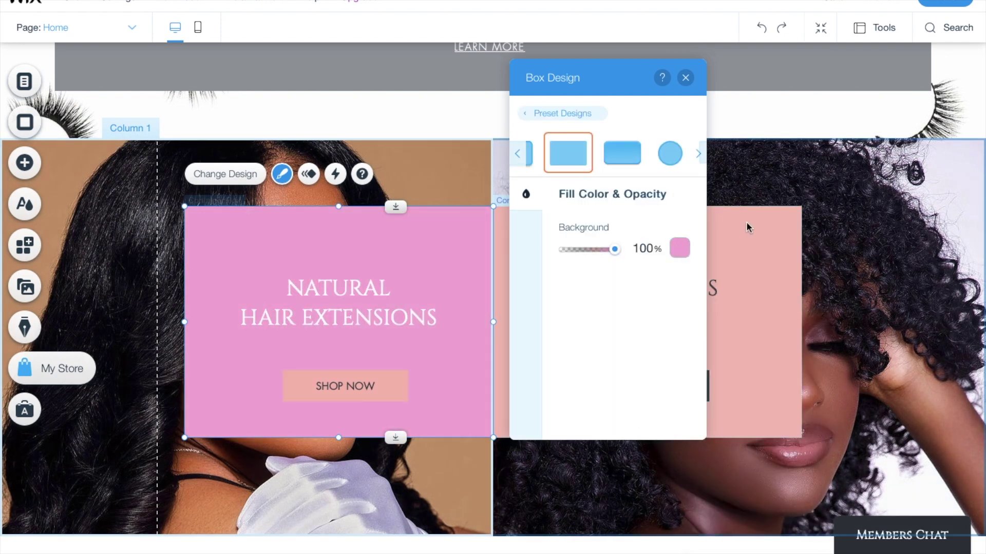
Fill the Galmorous Lashes box with light grey.
click(745, 226)
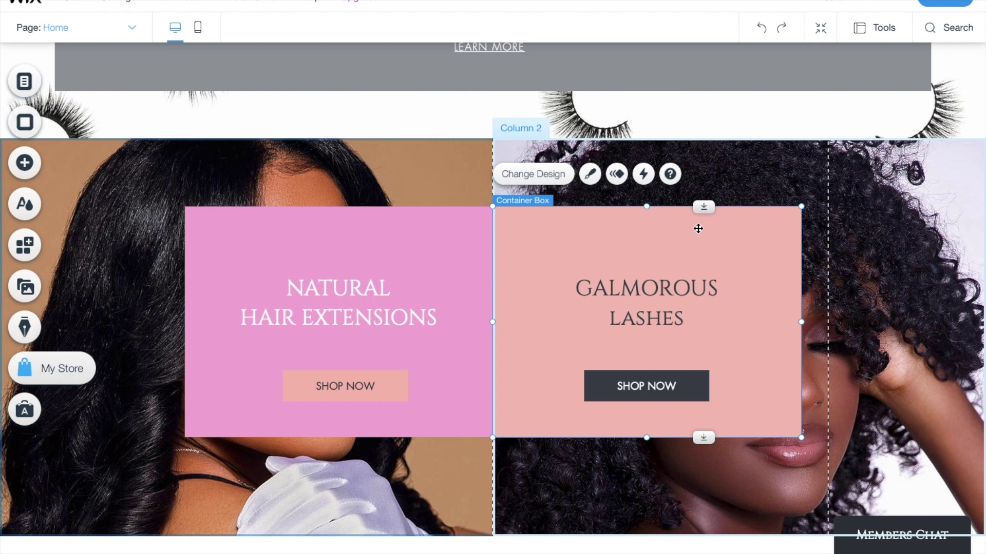
click(590, 175)
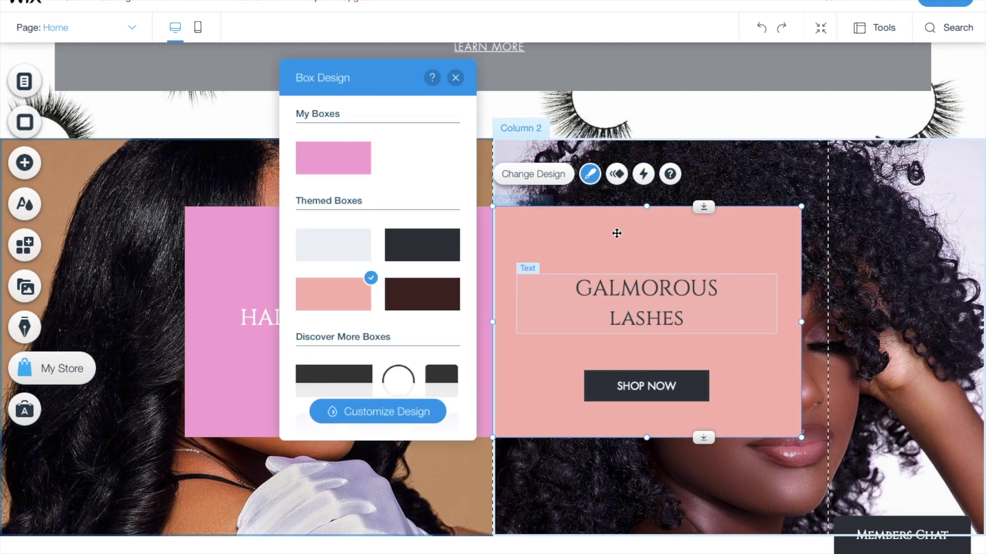
click(591, 175)
click(590, 175)
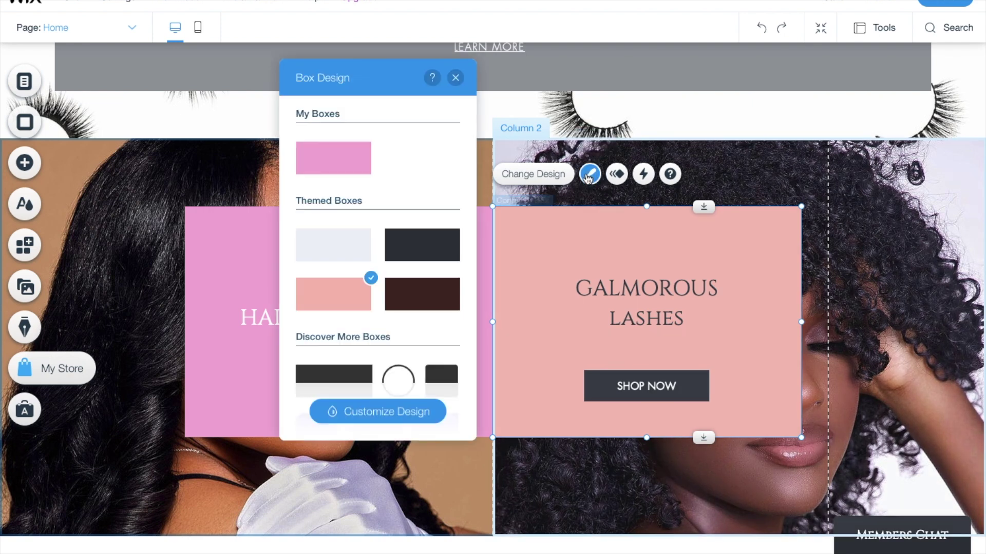
click(417, 420)
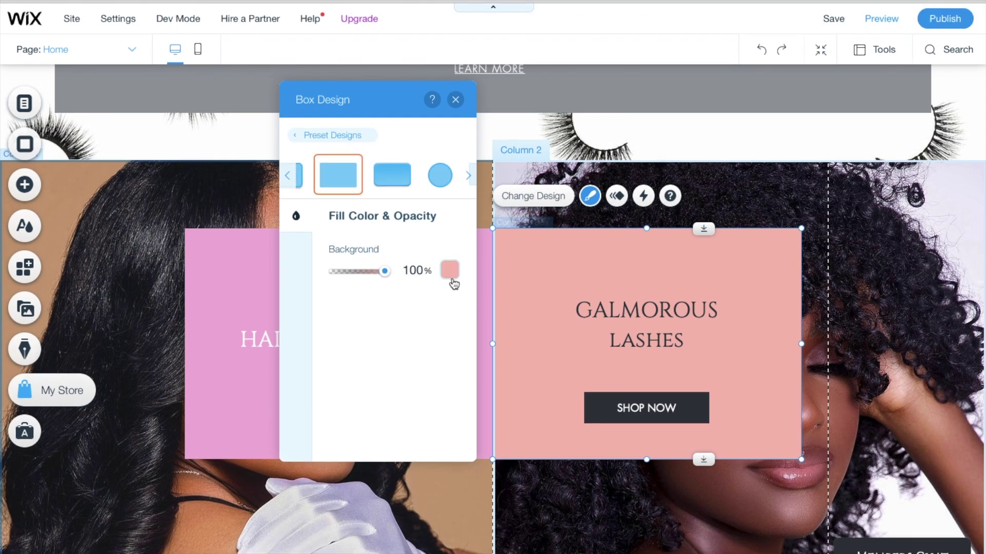
click(450, 249)
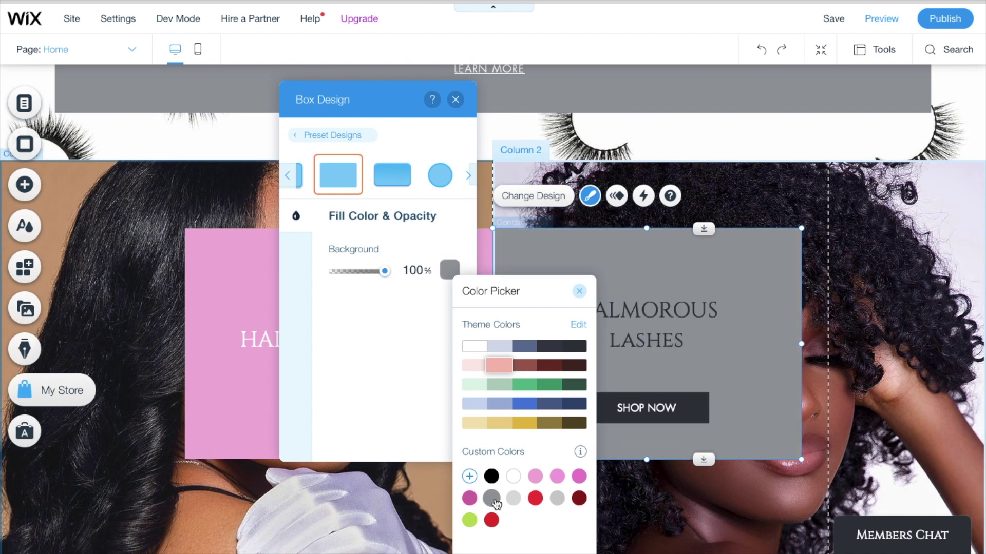
click(513, 498)
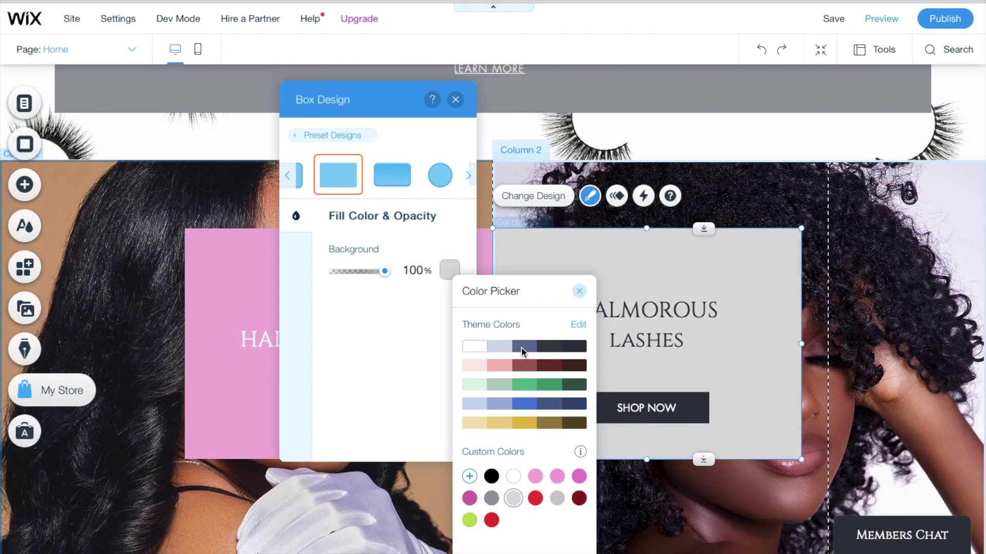
click(579, 291)
click(692, 409)
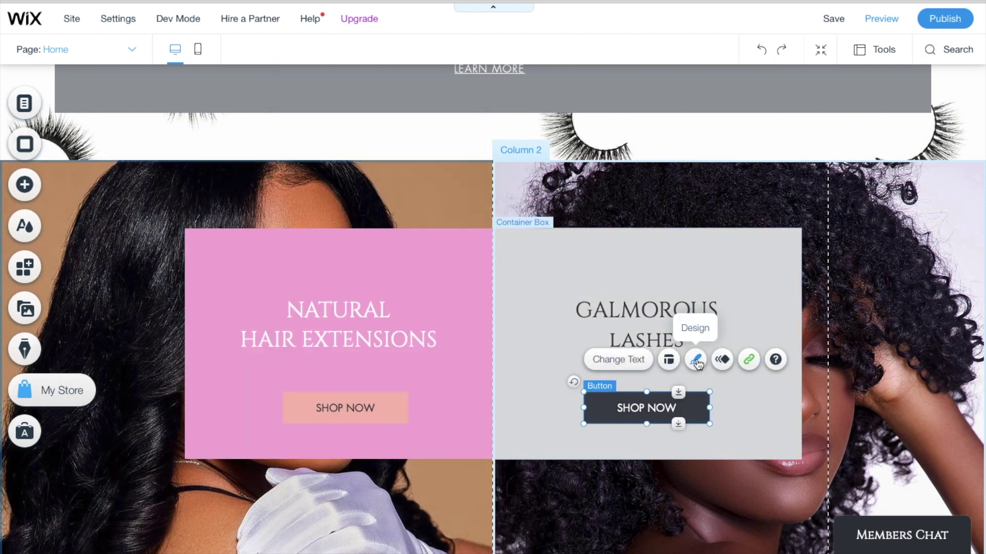
Give the right SHOP NOW button on the grey lashes box a pink fill.
click(696, 360)
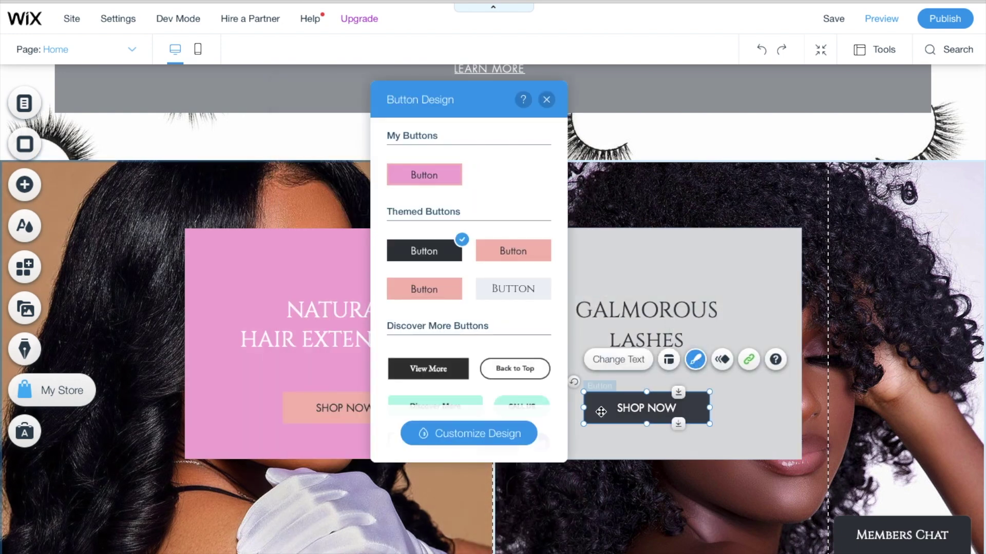
click(519, 434)
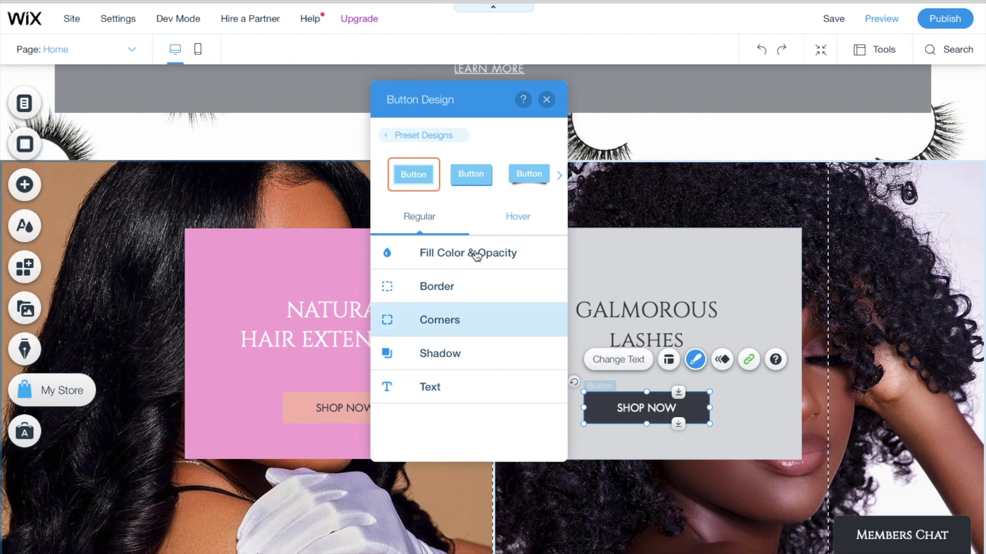
click(457, 254)
click(536, 307)
click(623, 454)
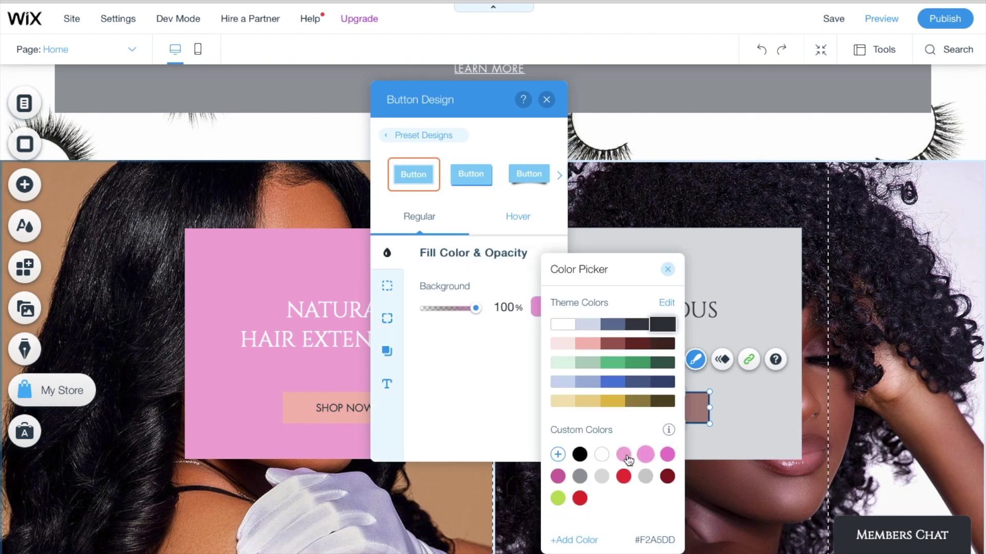
click(667, 269)
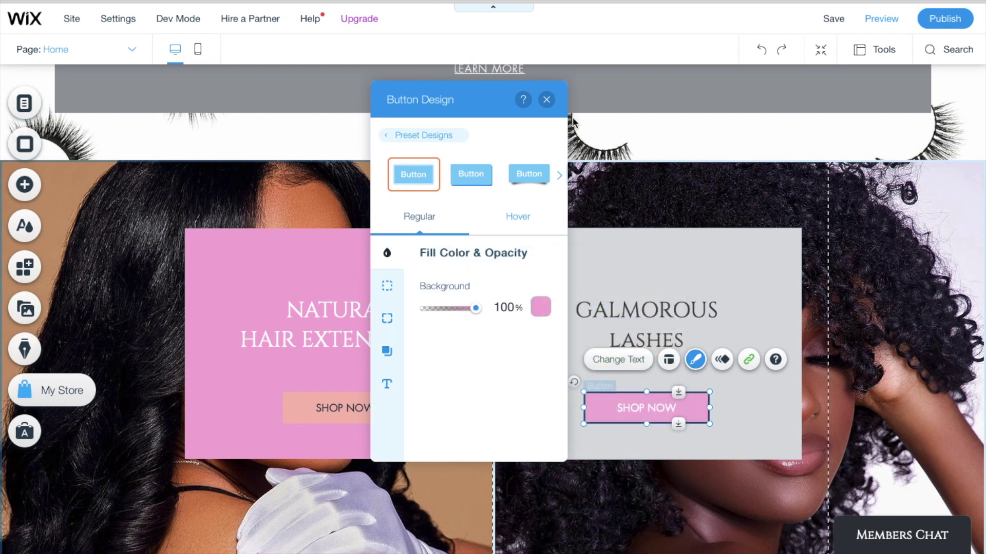
click(546, 99)
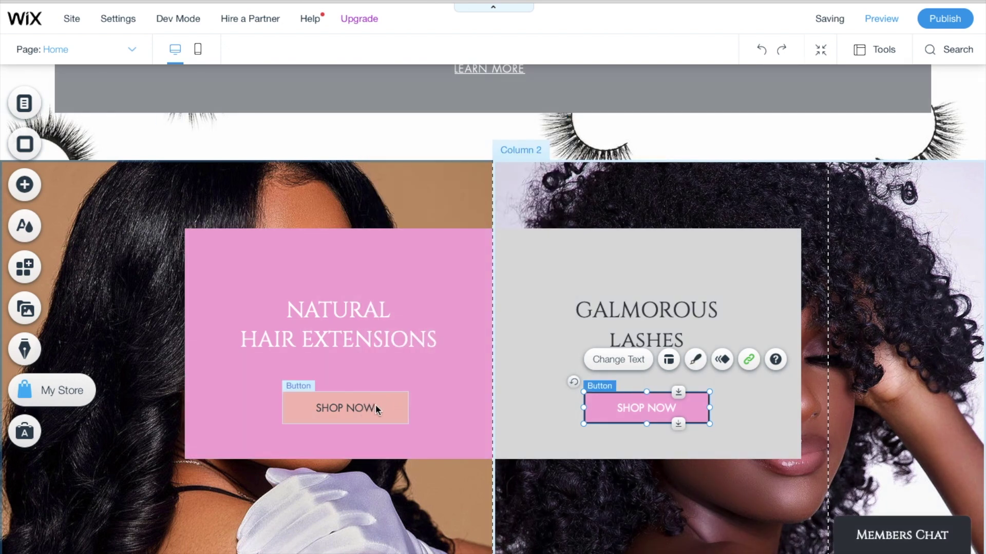
Give the left SHOP NOW button on the pink box a medium grey fill.
click(376, 407)
click(394, 359)
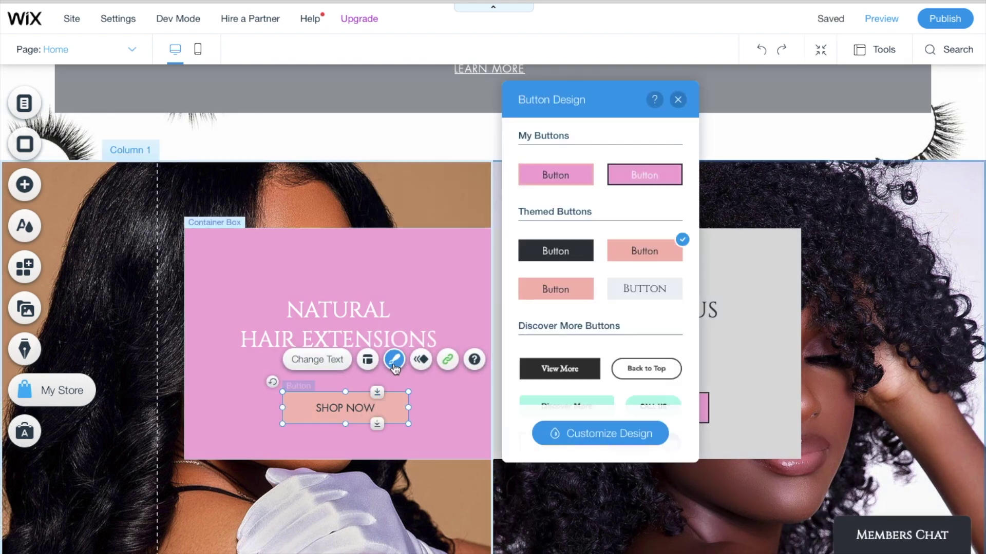
click(596, 434)
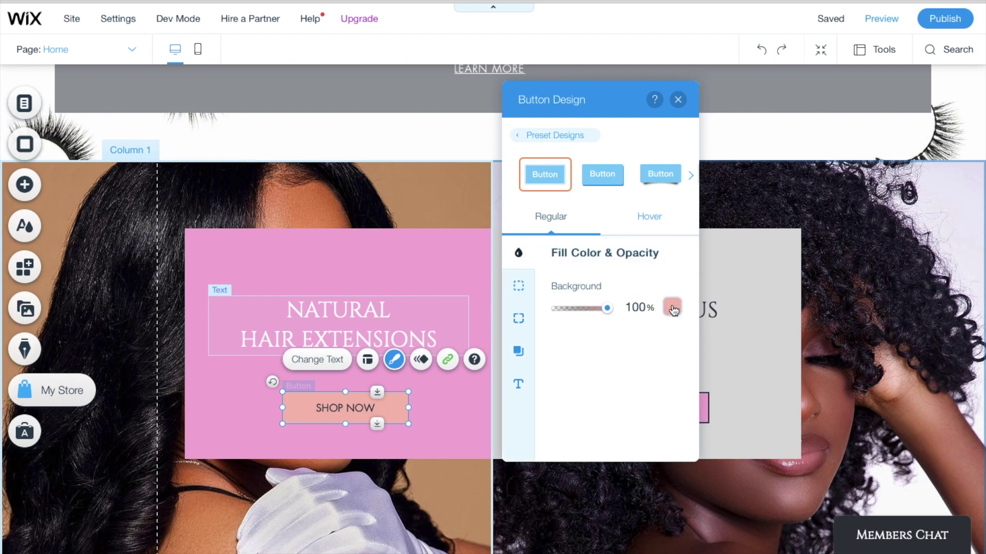
click(669, 307)
click(733, 476)
click(776, 476)
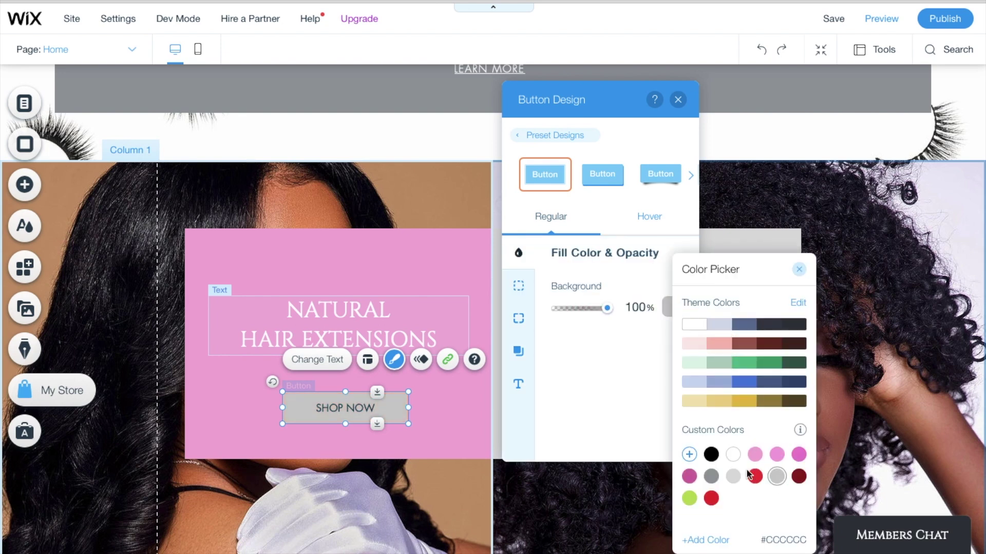
click(711, 477)
click(799, 270)
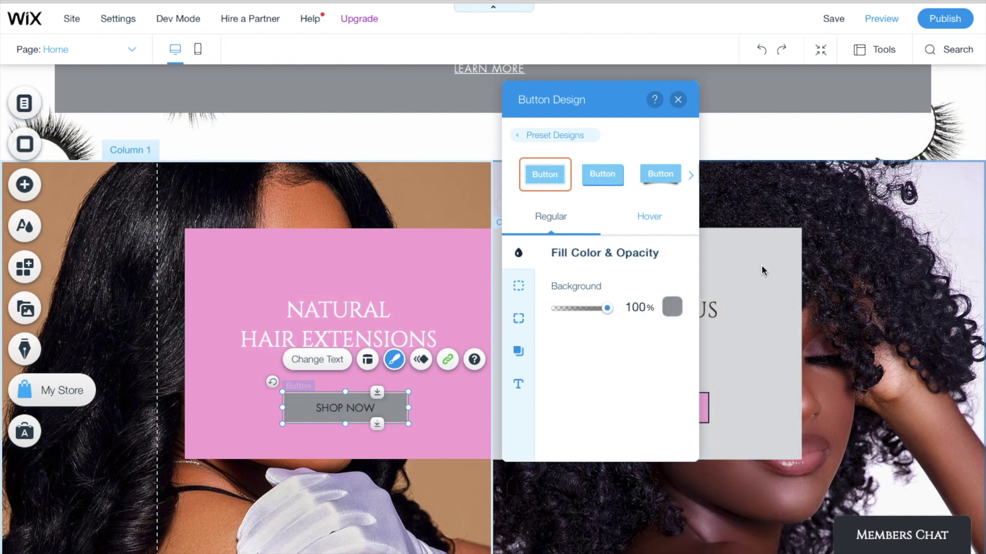
Change the background colour of the grey Galmorous Lashes container box.
click(755, 294)
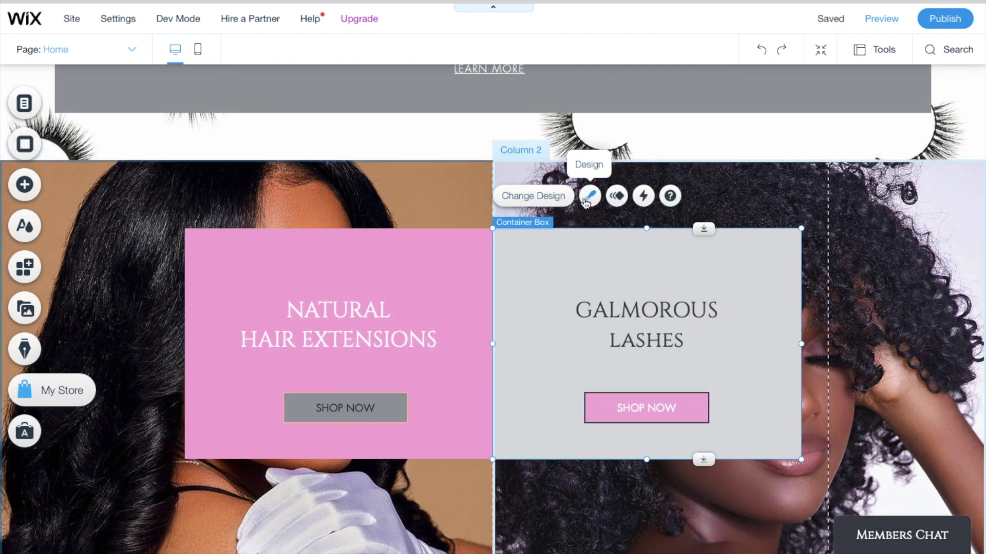
click(590, 195)
click(415, 433)
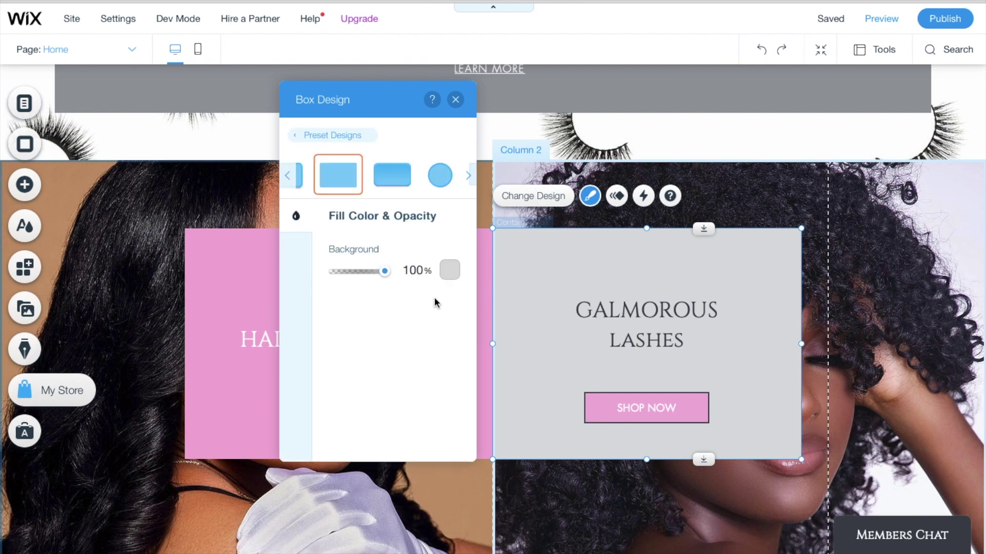
click(445, 271)
click(577, 269)
click(455, 99)
Set the BEAUTIFUL. GLAMOROUS. CONFIDENT. heading's text colour to the pink theme swatch.
scroll(893, 298, up, 10)
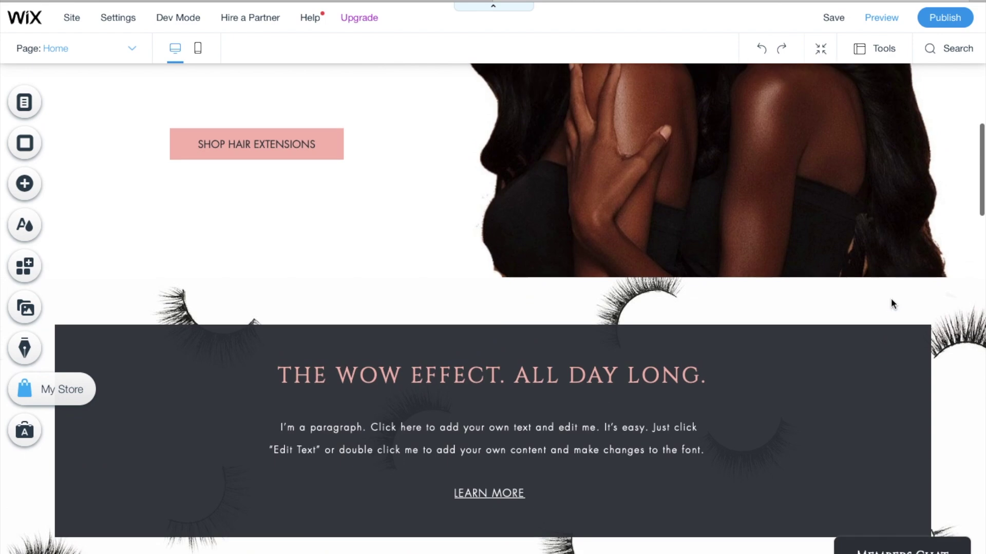
scroll(893, 304, up, 1)
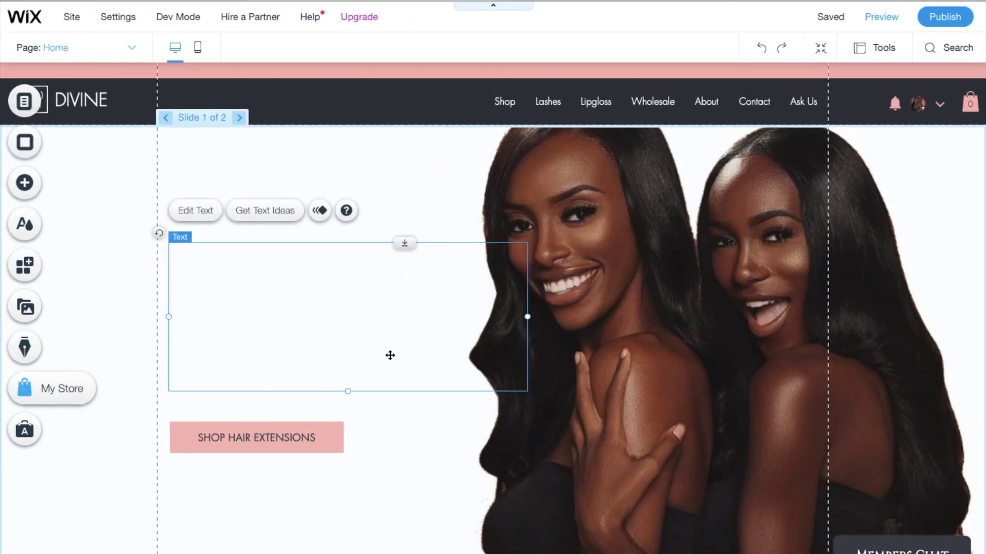
click(475, 207)
click(414, 282)
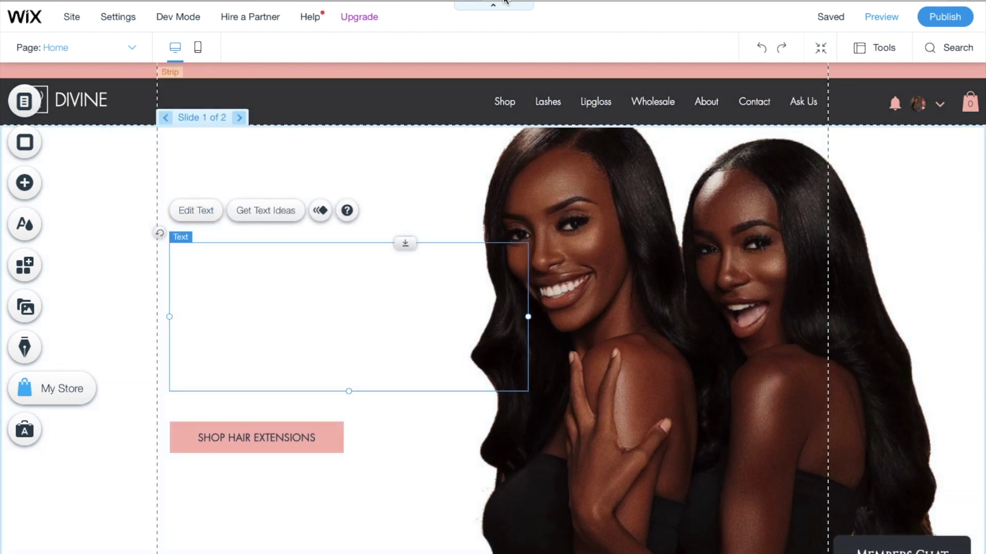
click(484, 169)
click(396, 270)
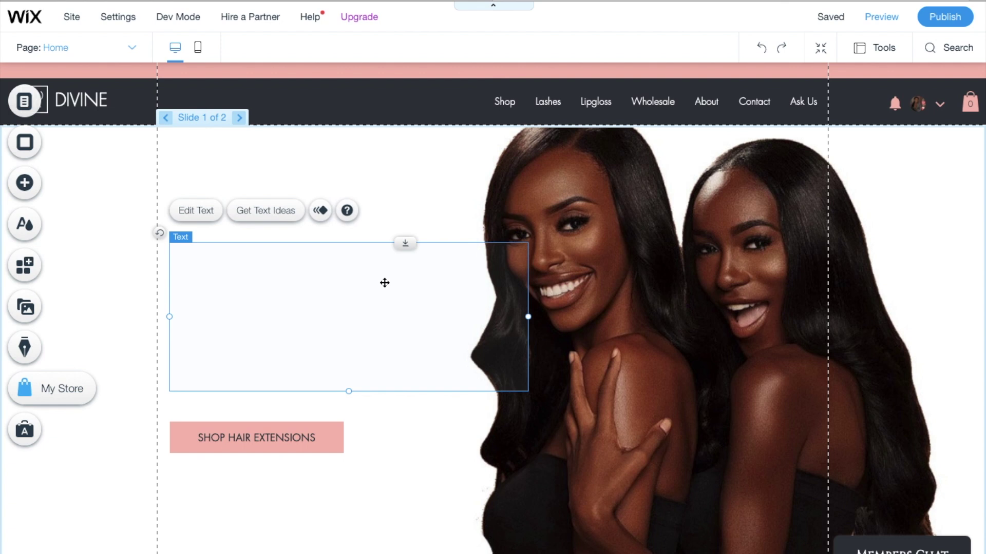
click(198, 212)
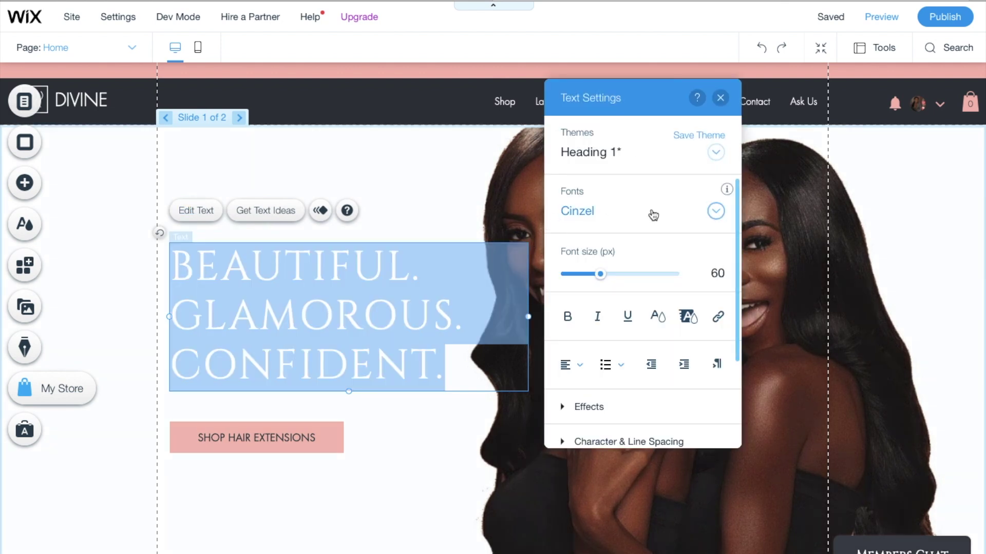
scroll(652, 214, down, 3)
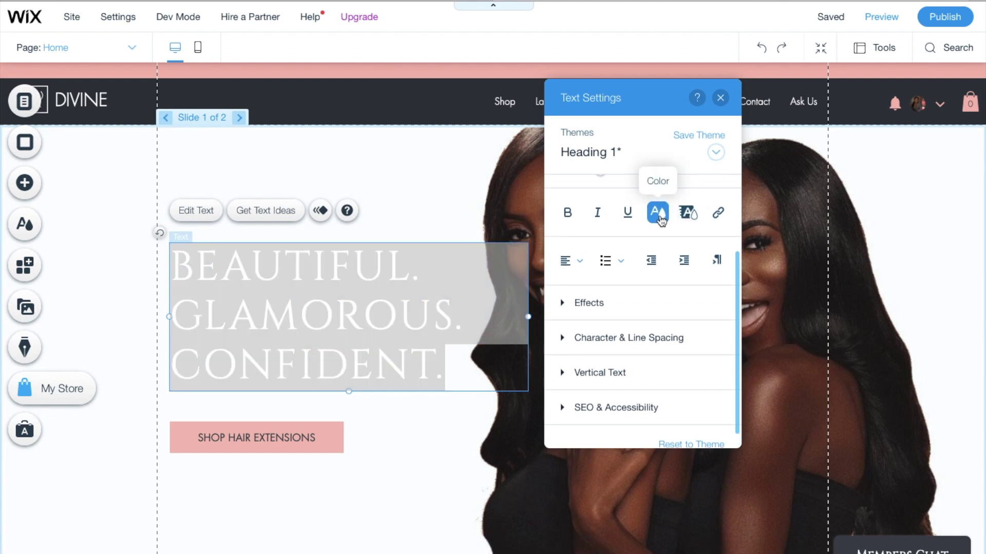
click(656, 213)
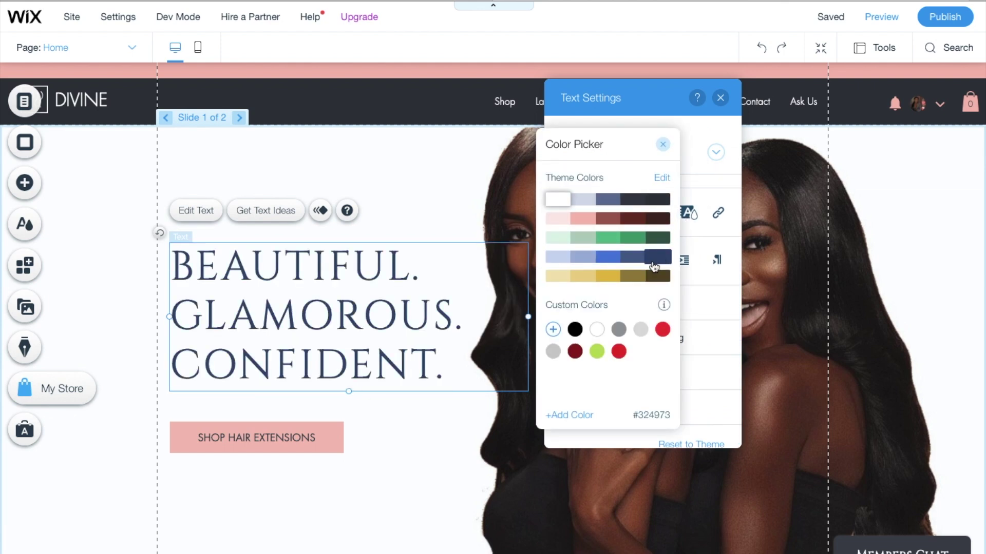
click(588, 222)
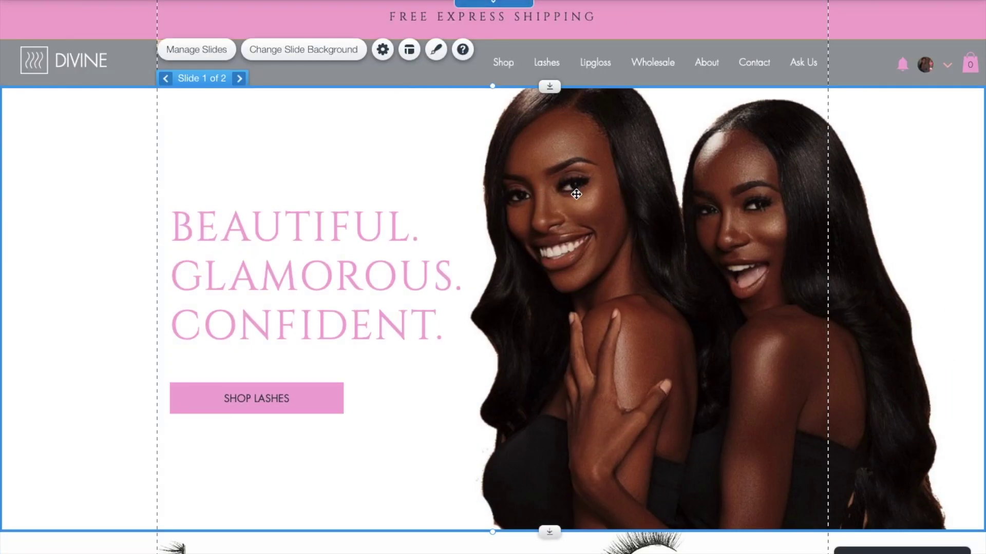
Set the hero slide background to the PROOF!-4 logo image.
click(327, 50)
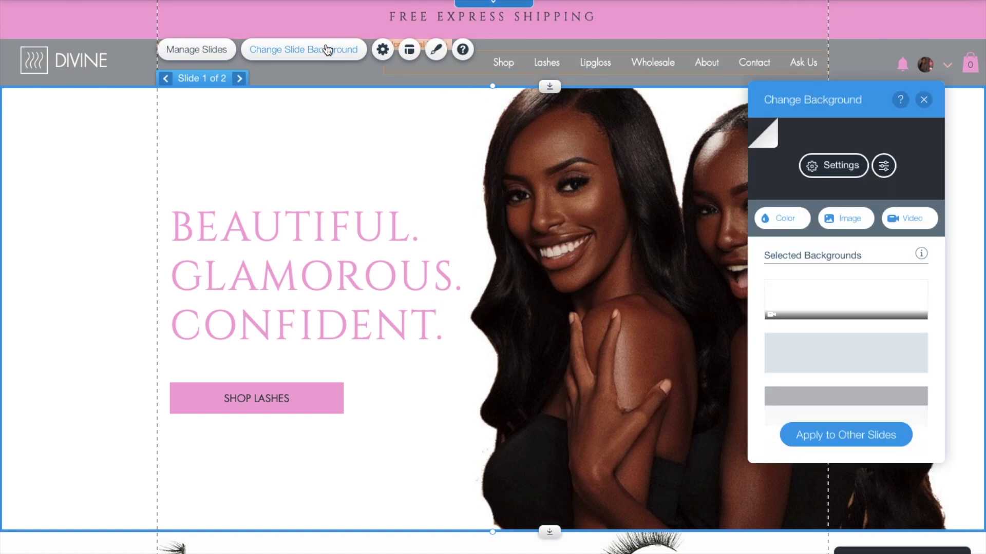
click(844, 221)
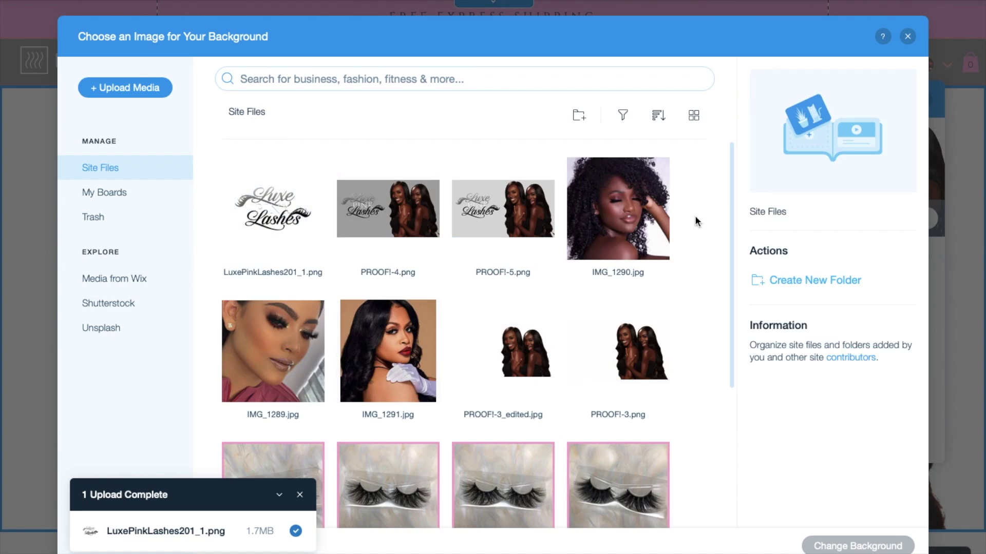
click(405, 224)
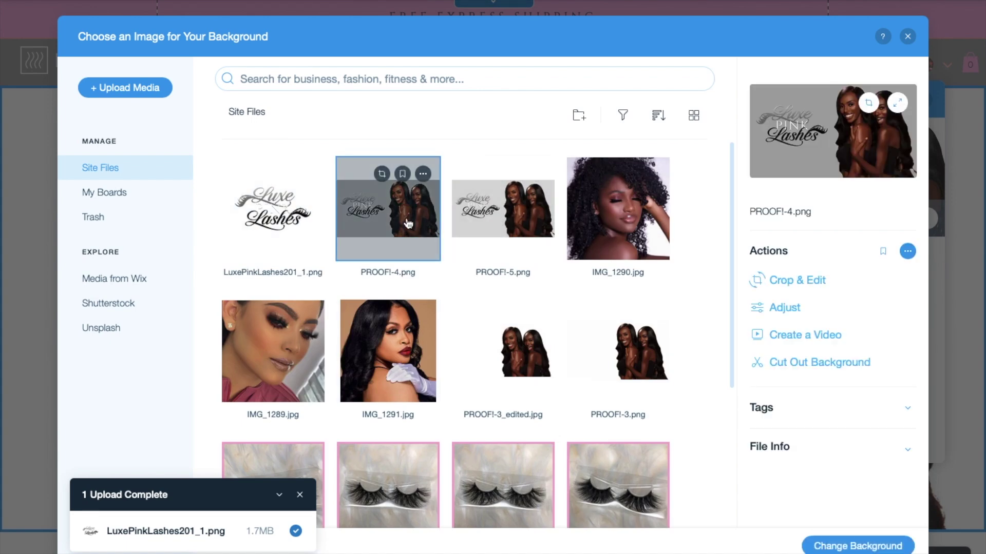
click(846, 547)
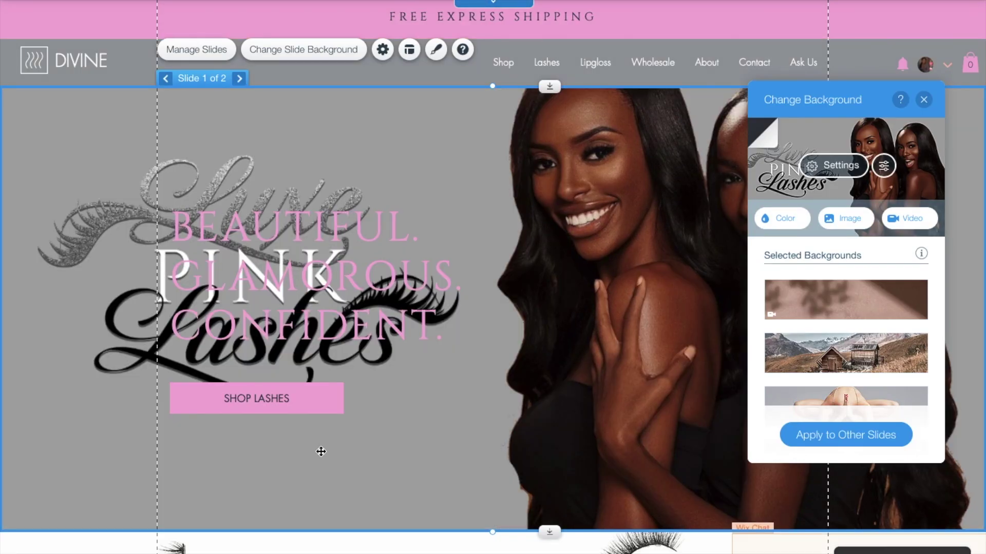
Delete the headline text and drag the SHOP LASHES button lower and right.
click(325, 230)
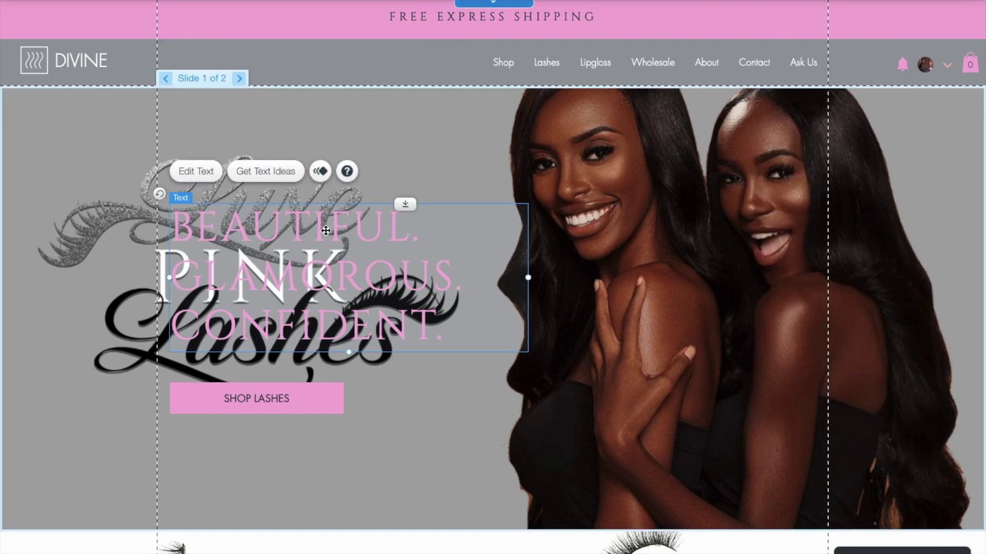
drag(318, 219, 517, 339)
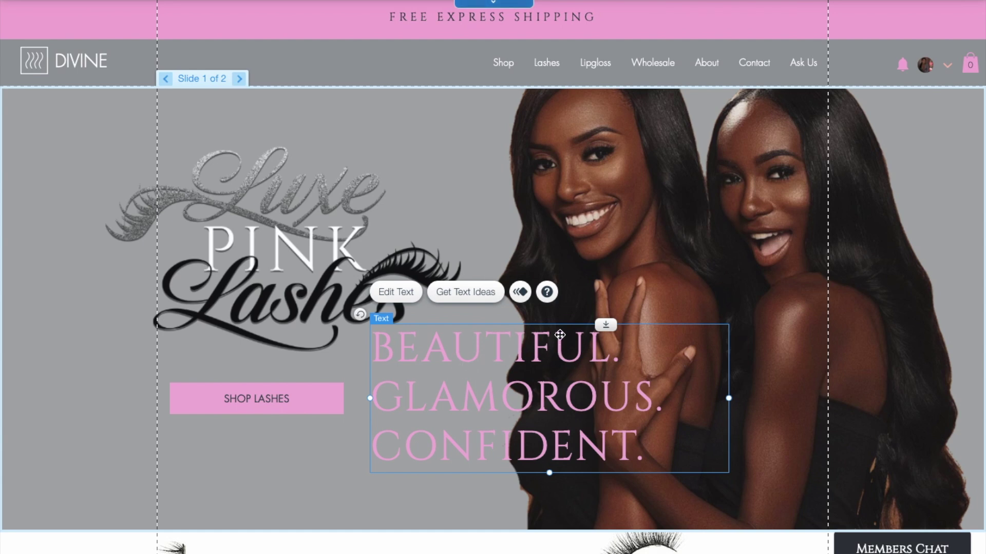
key(Delete)
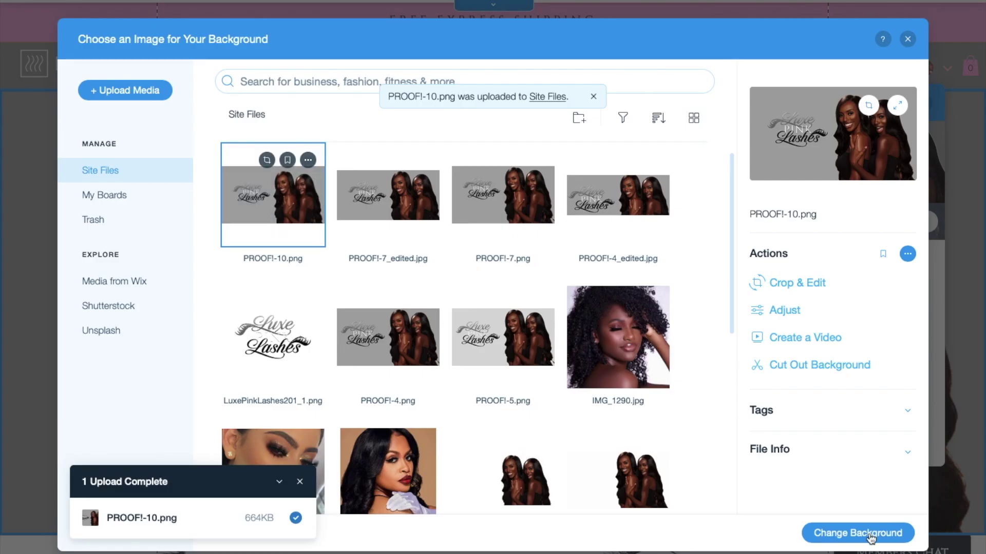
click(862, 533)
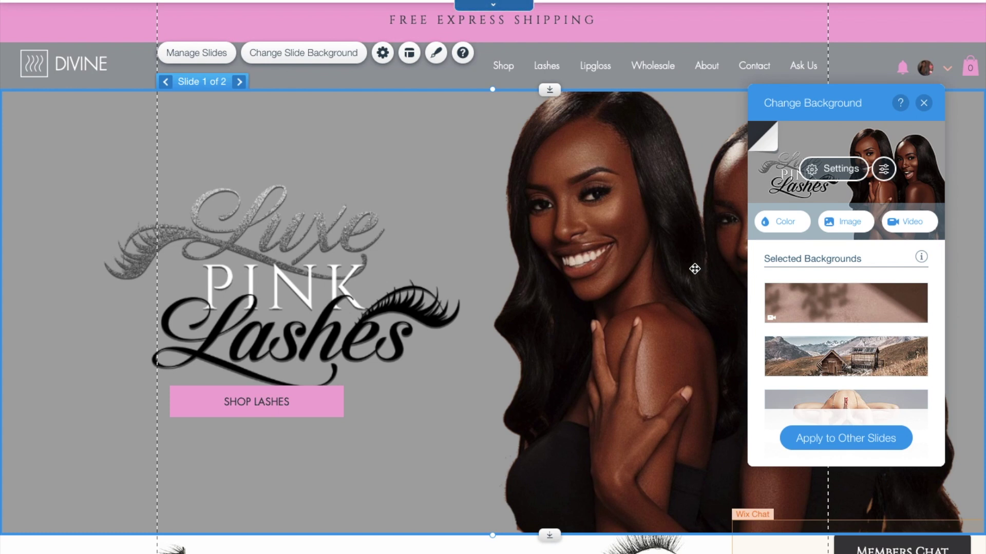
drag(263, 404, 293, 454)
click(660, 269)
Leave preview, flip between both hero slides, and open the Slide 1/Slide 2 list.
scroll(515, 317, down, 5)
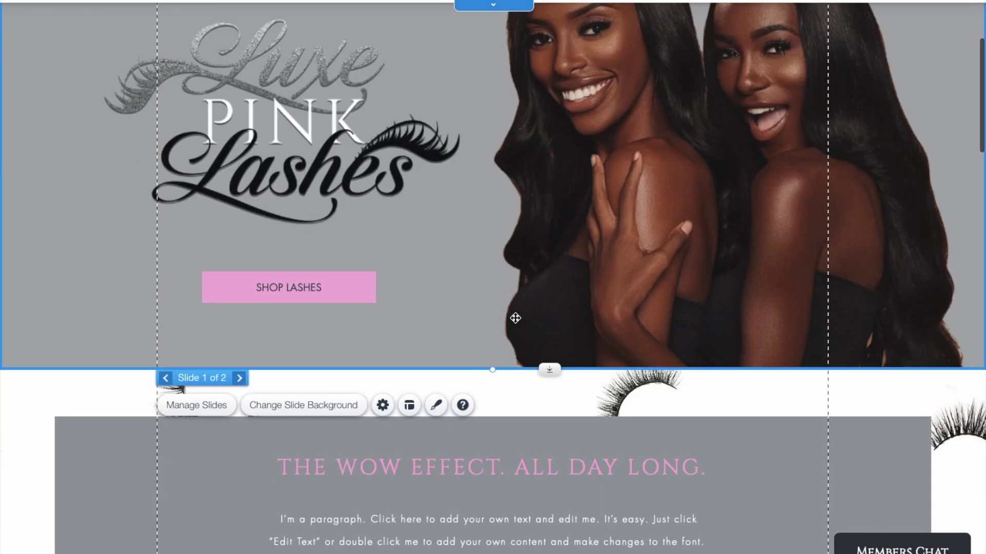
scroll(873, 239, down, 20)
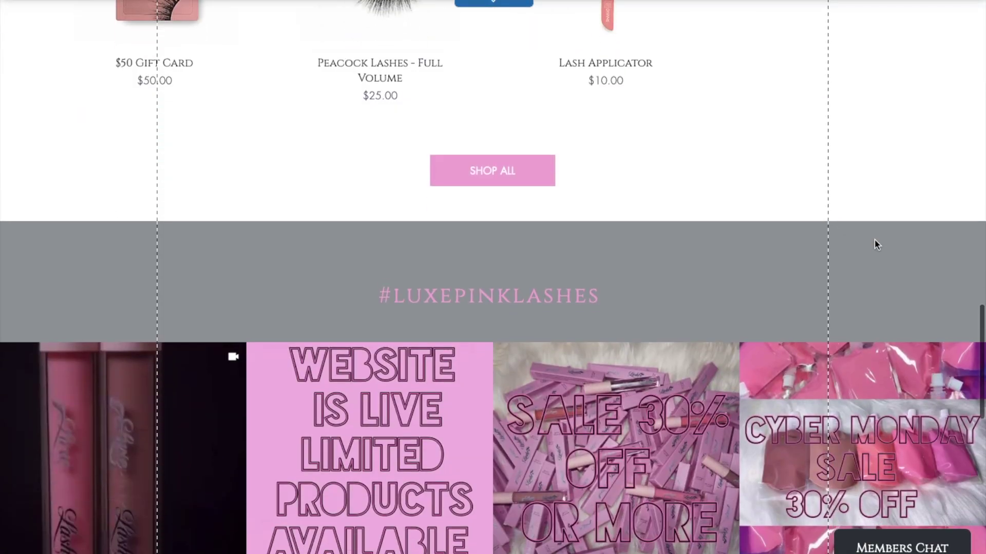
scroll(874, 242, down, 5)
scroll(875, 242, up, 20)
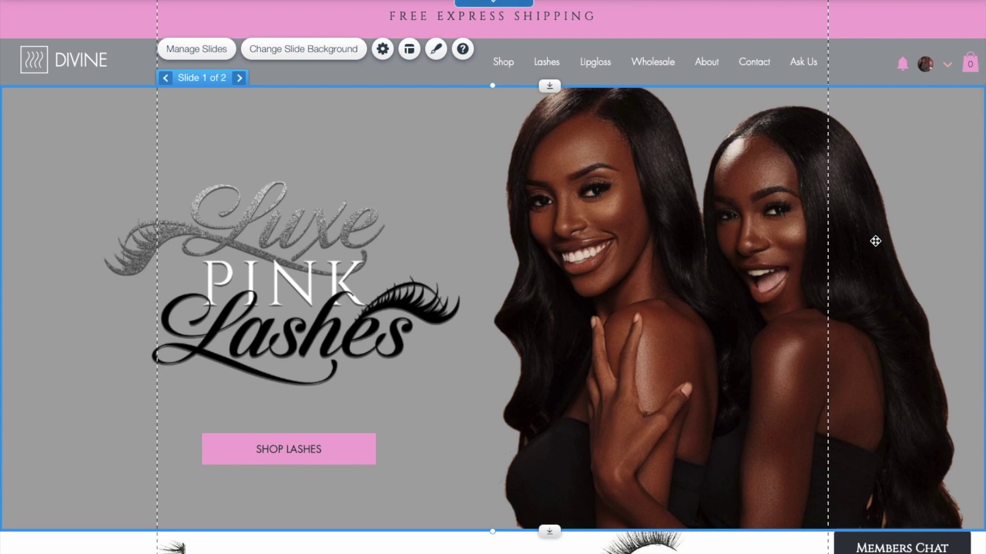
click(493, 2)
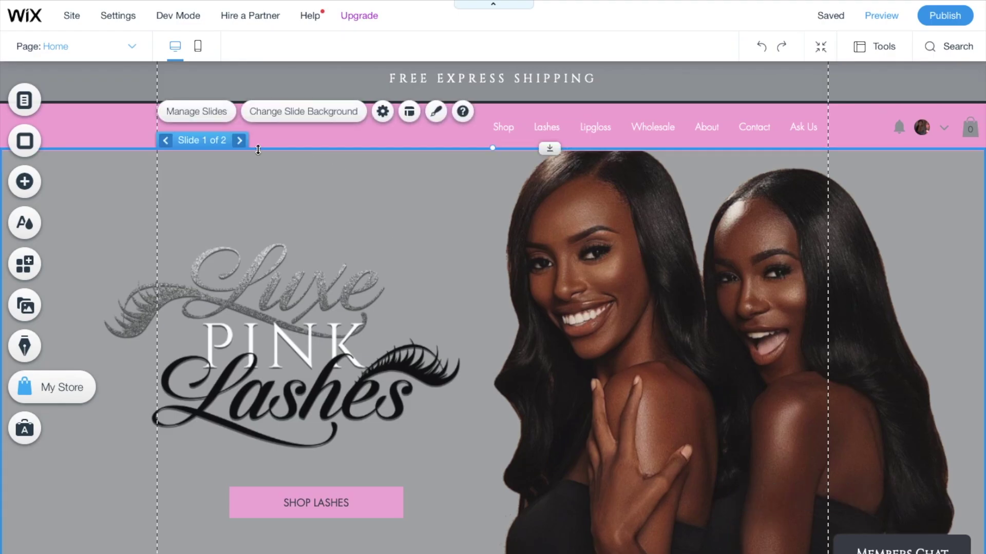
click(240, 142)
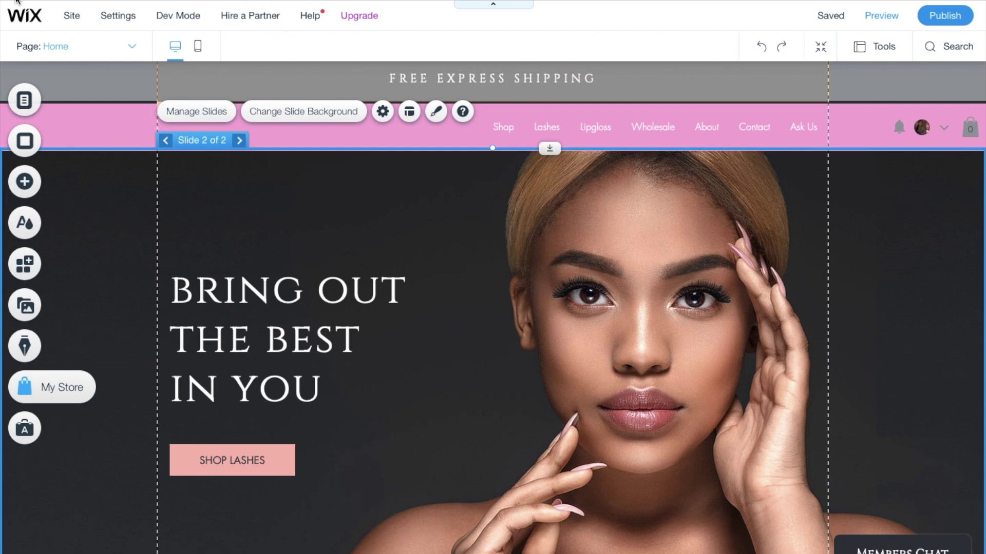
click(165, 143)
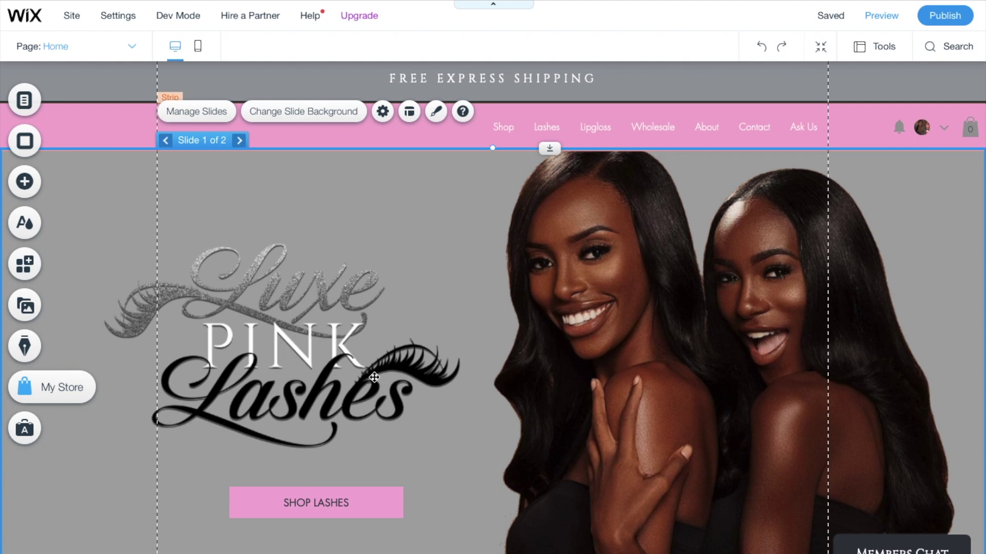
click(239, 140)
click(215, 122)
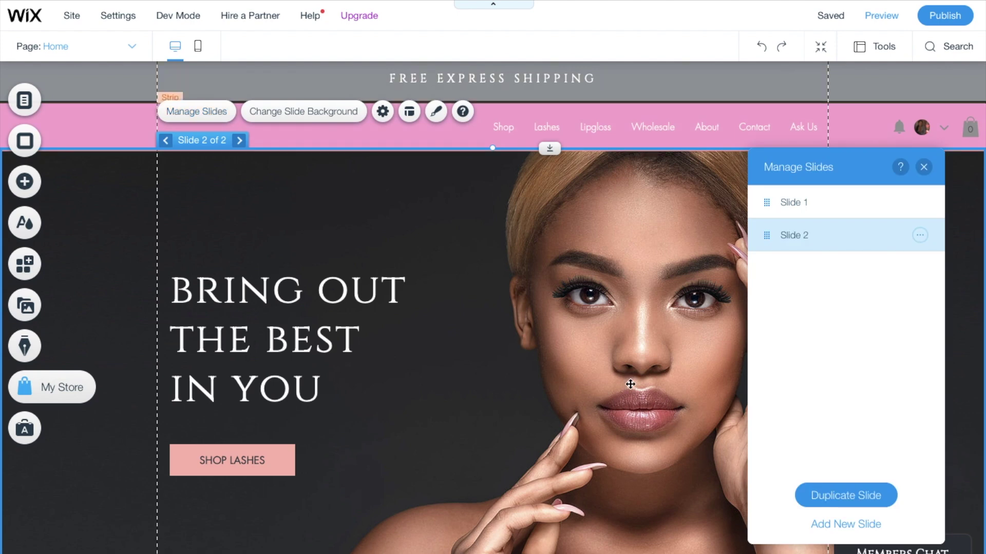
click(338, 116)
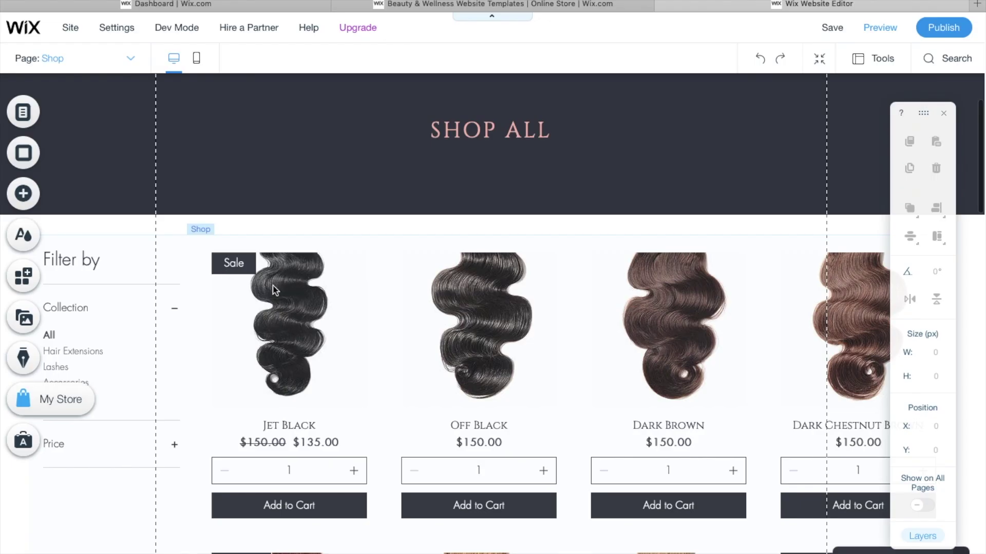
Open the store's Products list from the Shop page gallery and check Jet Black's actions menu.
click(294, 307)
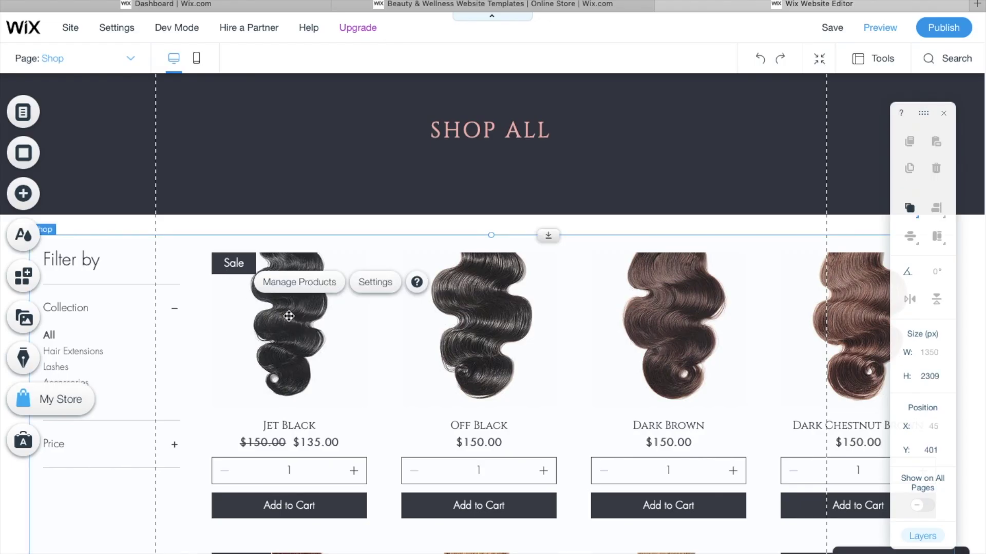
click(300, 283)
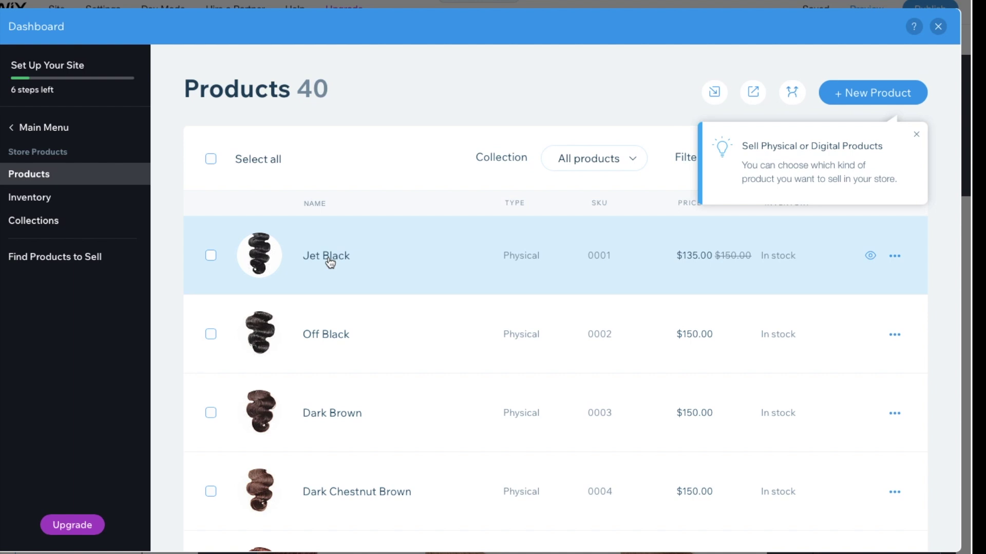
click(893, 256)
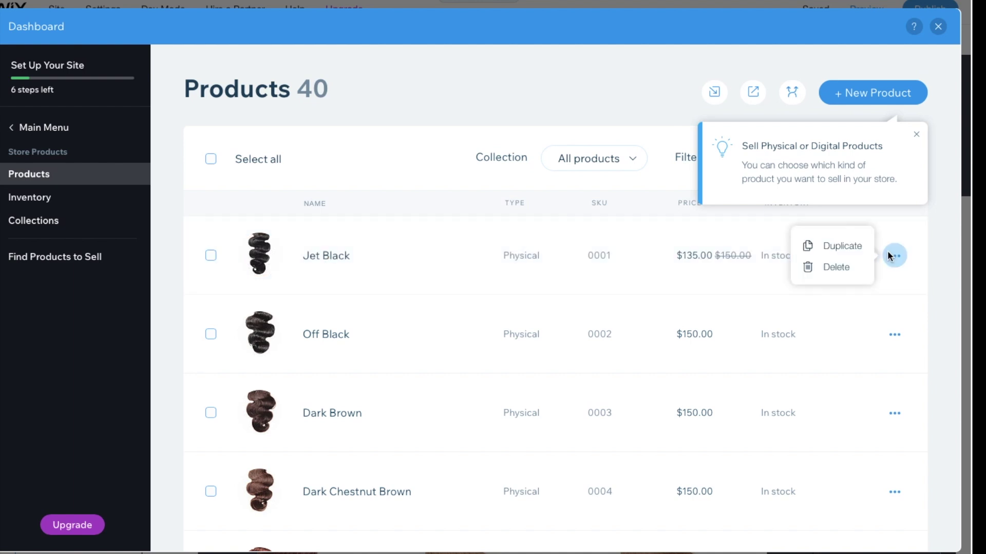
click(453, 212)
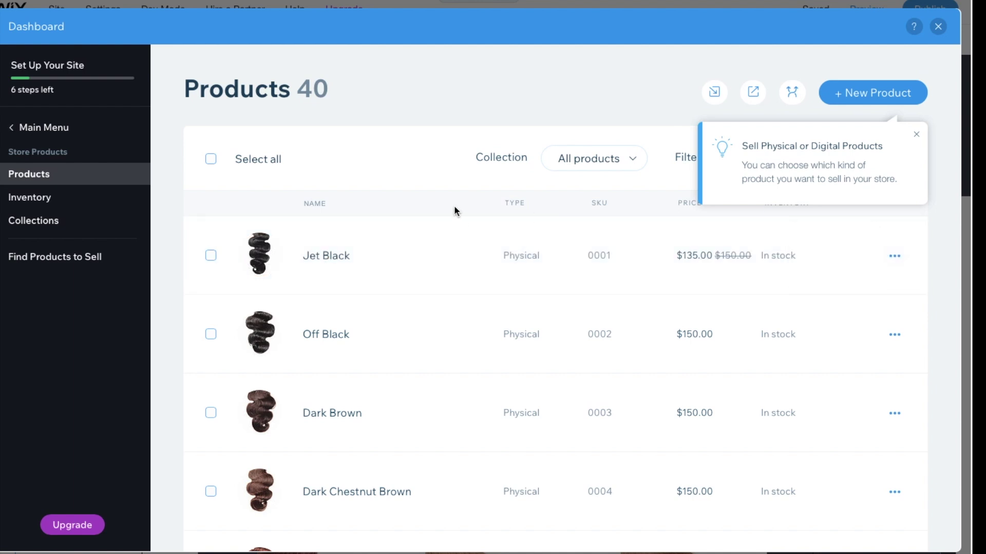
scroll(457, 226, down, 1)
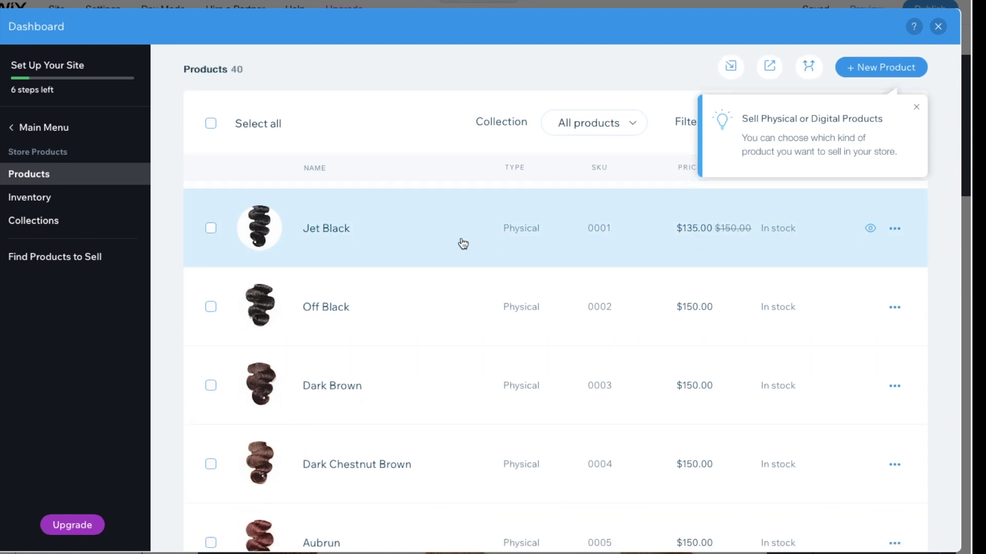
scroll(478, 266, up, 1)
Dismiss the product-type tip and browse the 40 products, leaving Jet Black unselected.
click(210, 255)
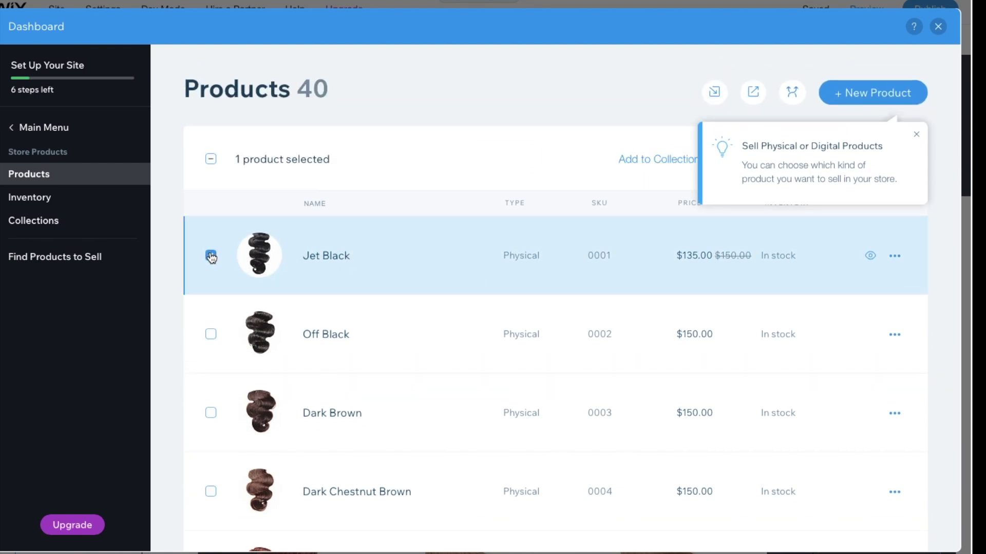
click(916, 135)
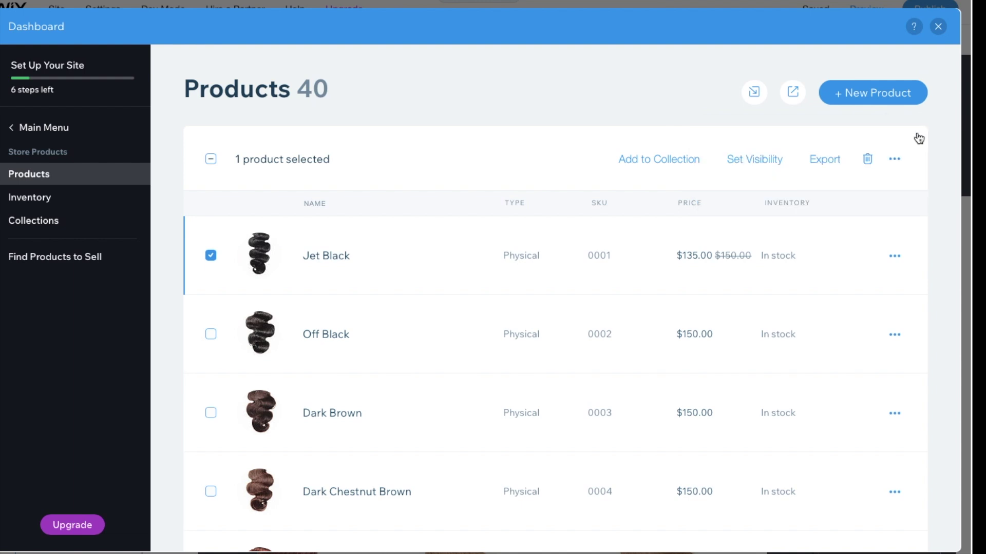
click(894, 256)
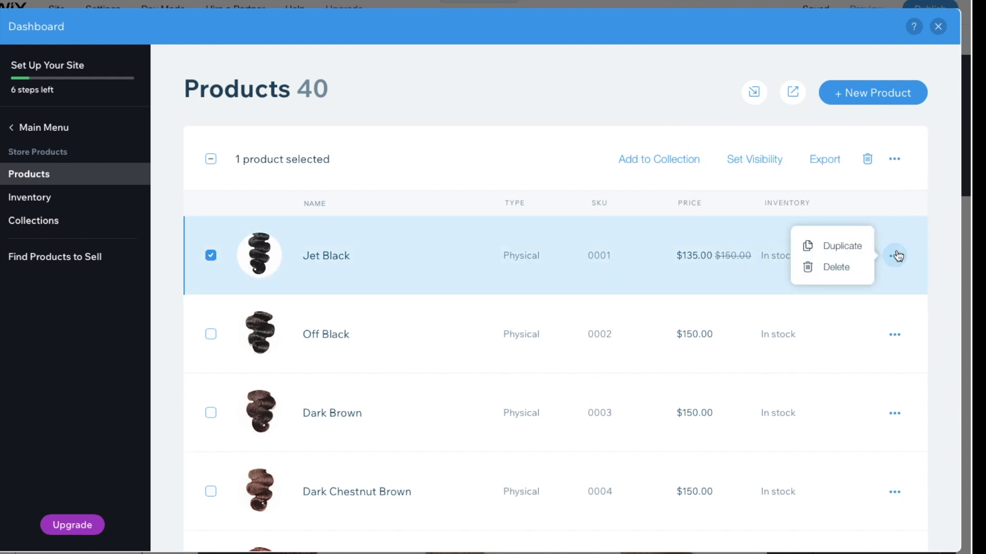
click(897, 208)
click(211, 255)
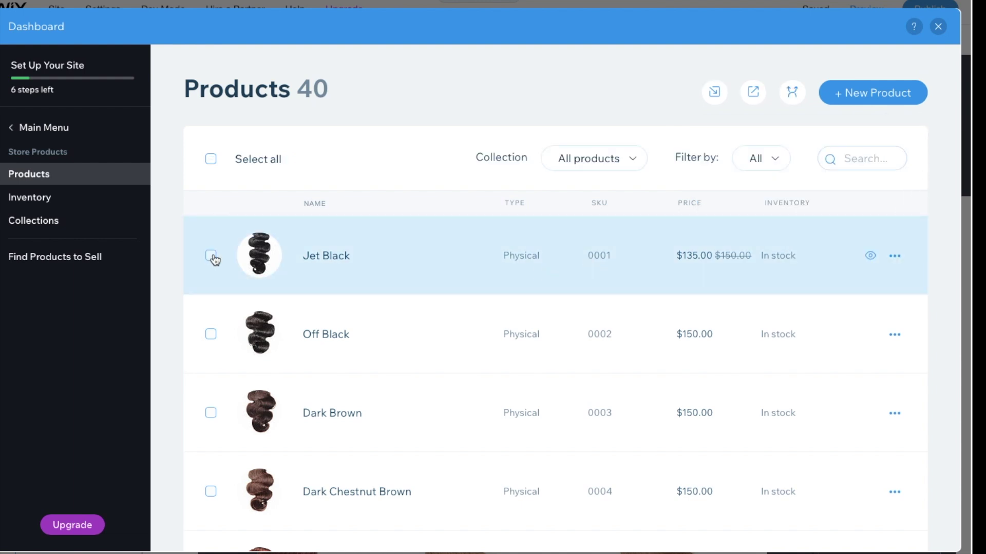
scroll(322, 311, down, 5)
scroll(322, 310, down, 20)
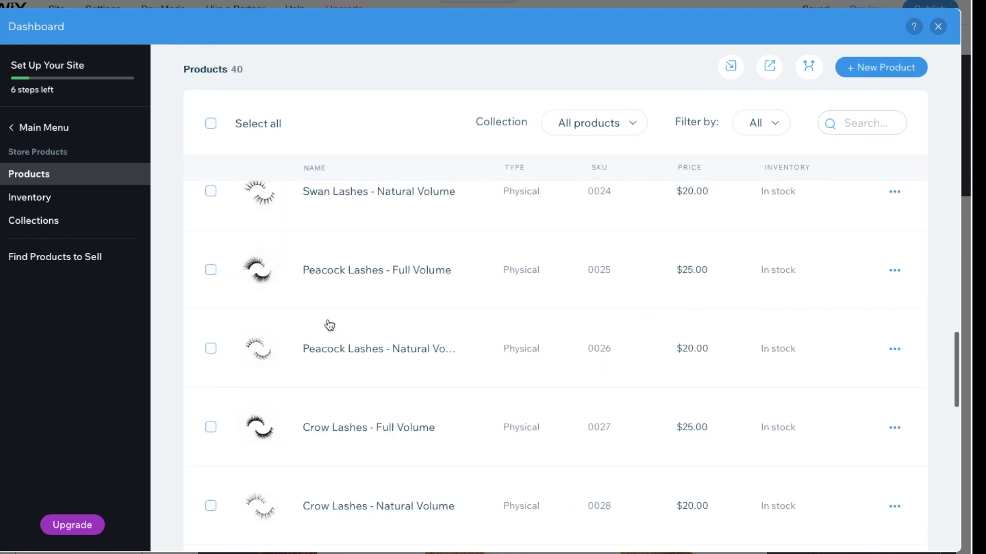
scroll(329, 325, up, 20)
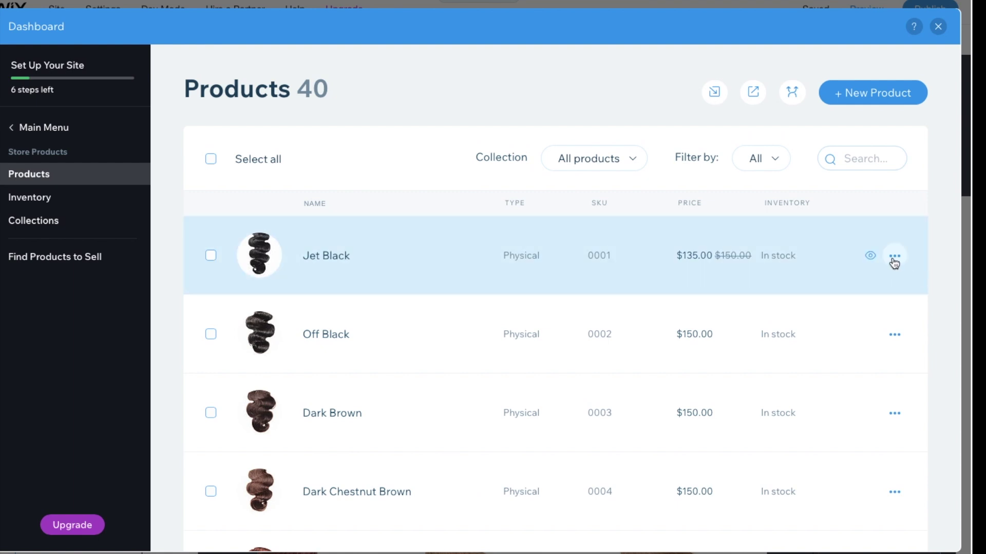
Remove Jet Black's hair photo and upload IMG_4143.JPG as its new product image.
click(351, 262)
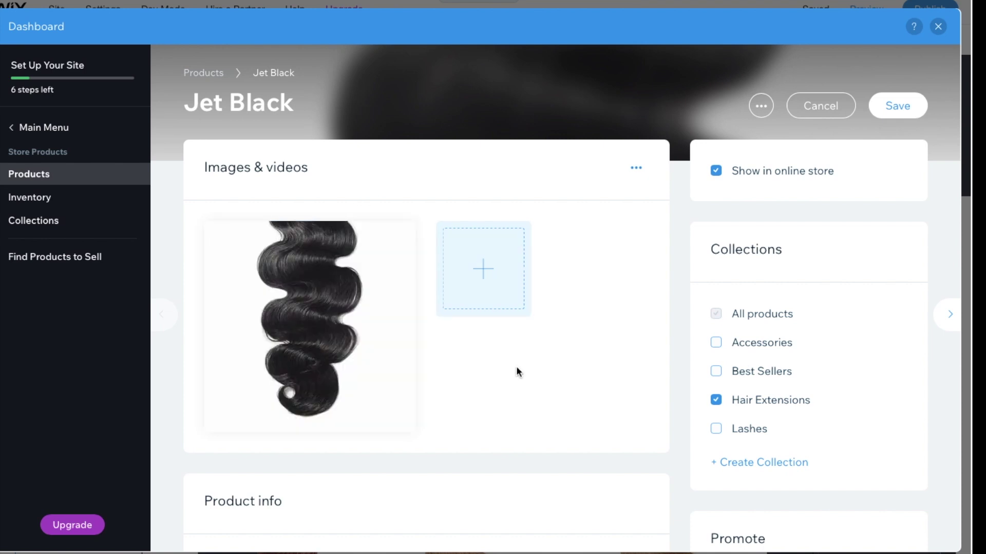
scroll(516, 365, down, 1)
click(402, 207)
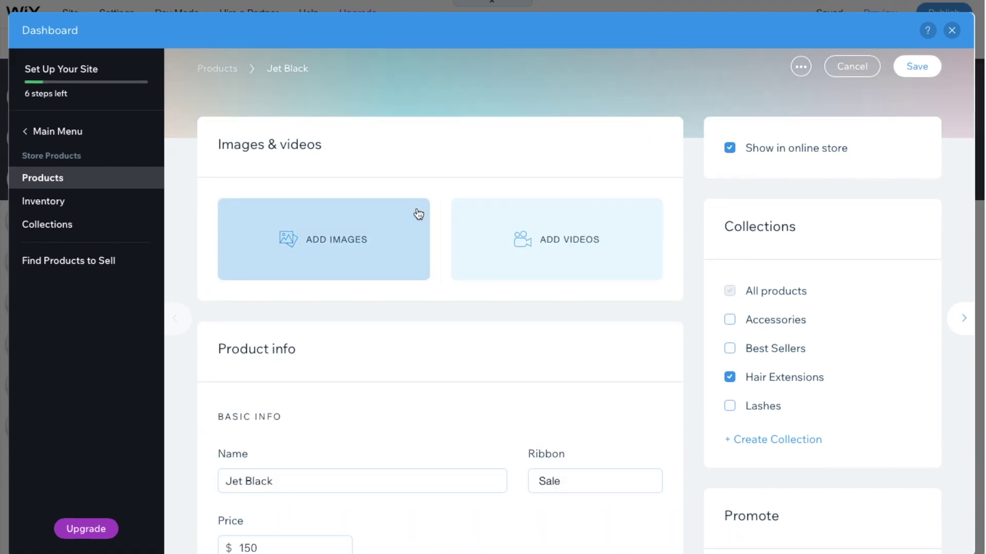
click(372, 245)
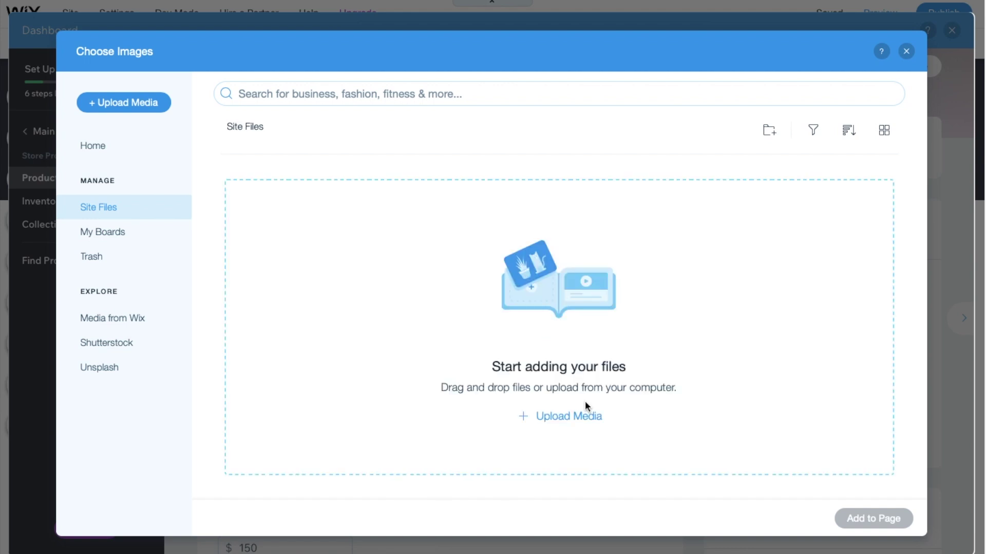
click(534, 423)
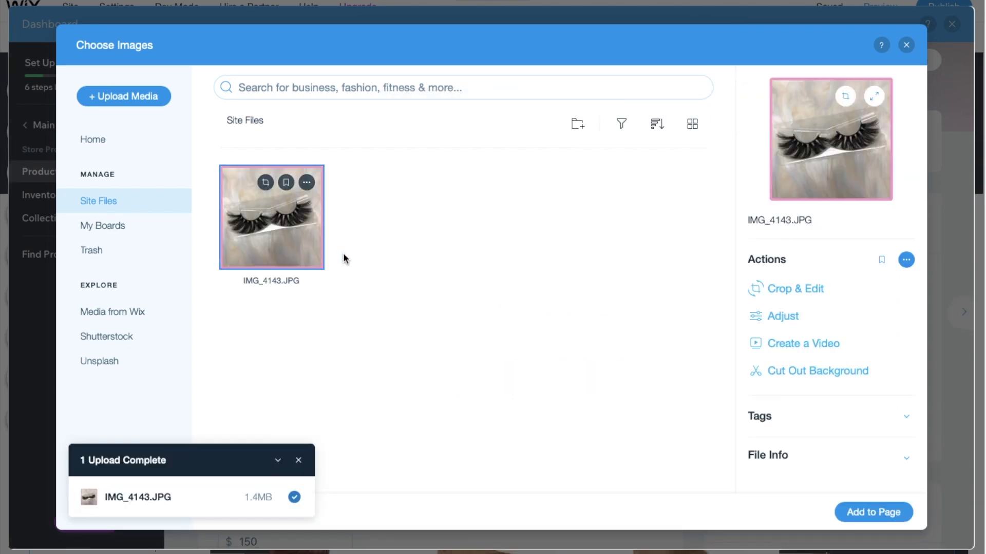
click(897, 514)
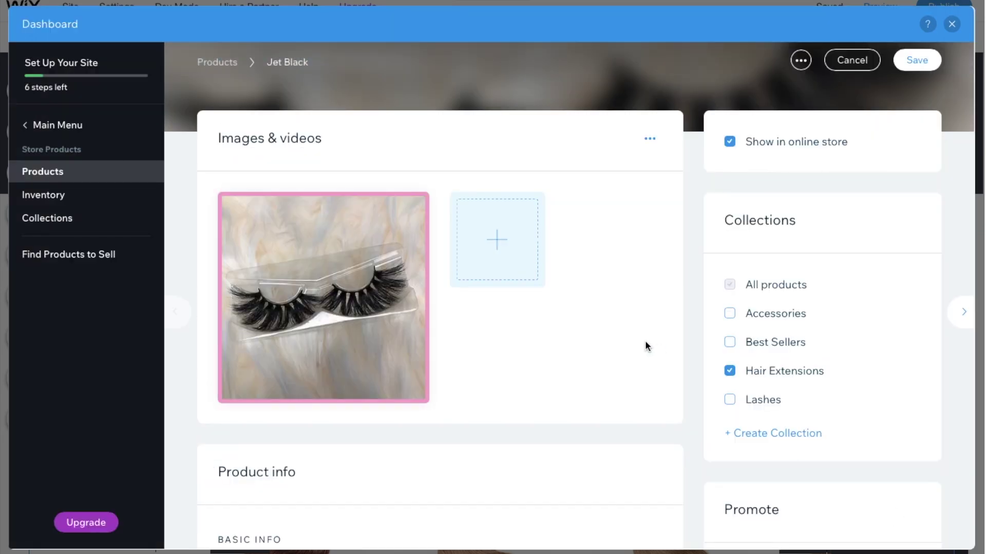
Add the product to the Lashes collection.
scroll(645, 341, down, 1)
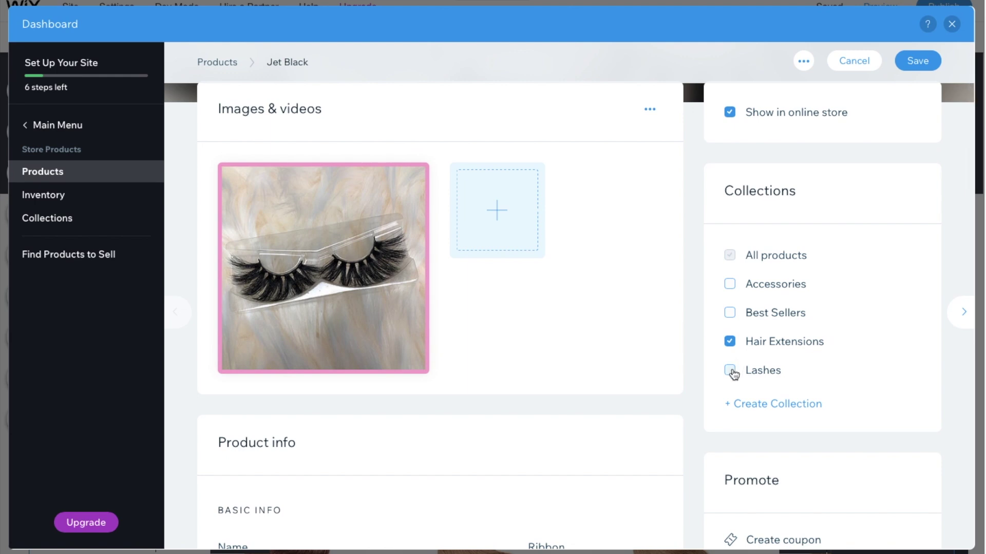
click(732, 372)
scroll(698, 340, down, 5)
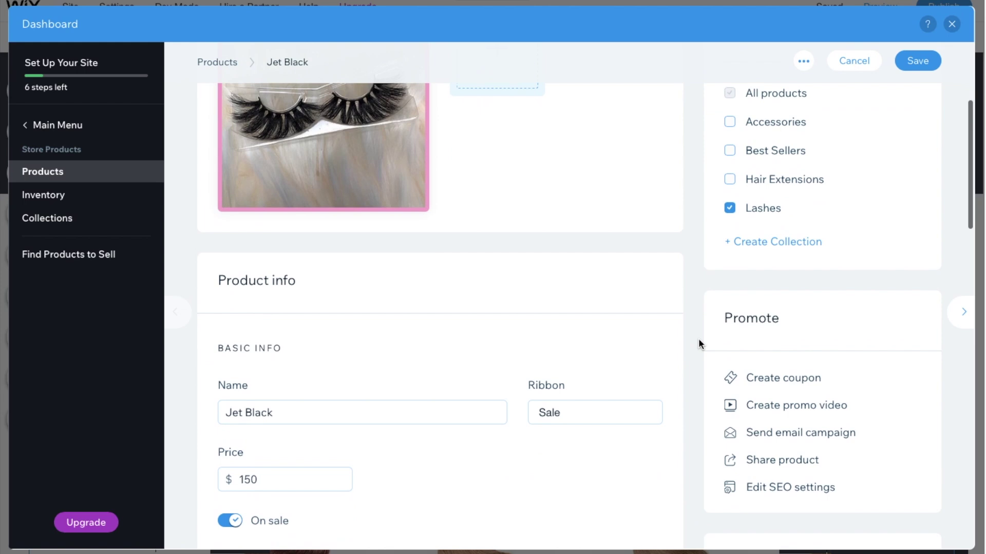
scroll(407, 355, down, 1)
Rename the product to 'Drama'.
click(299, 338)
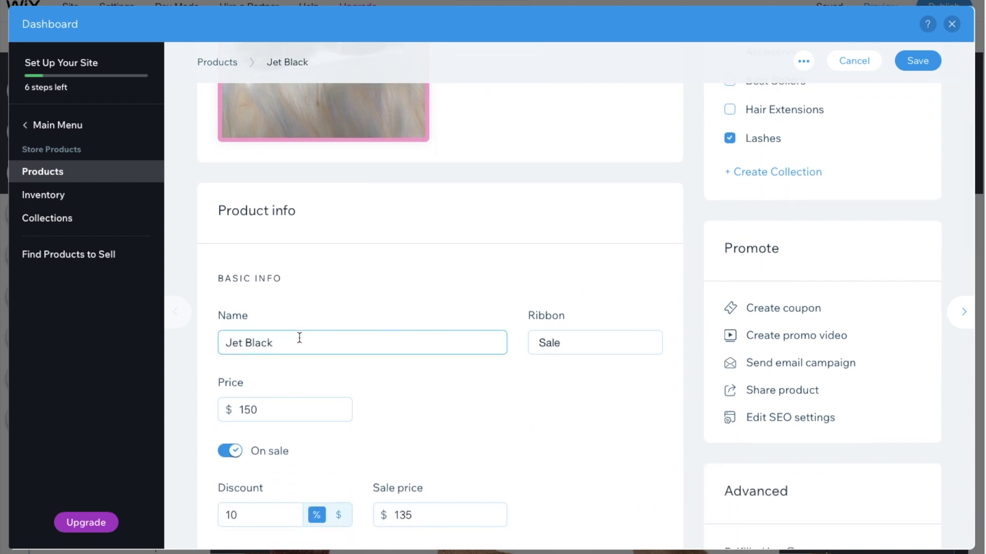
key(BackSpace)
key(BackSpace)
key(BackSpace)
key(BackSpace)
key(BackSpace)
key(BackSpace)
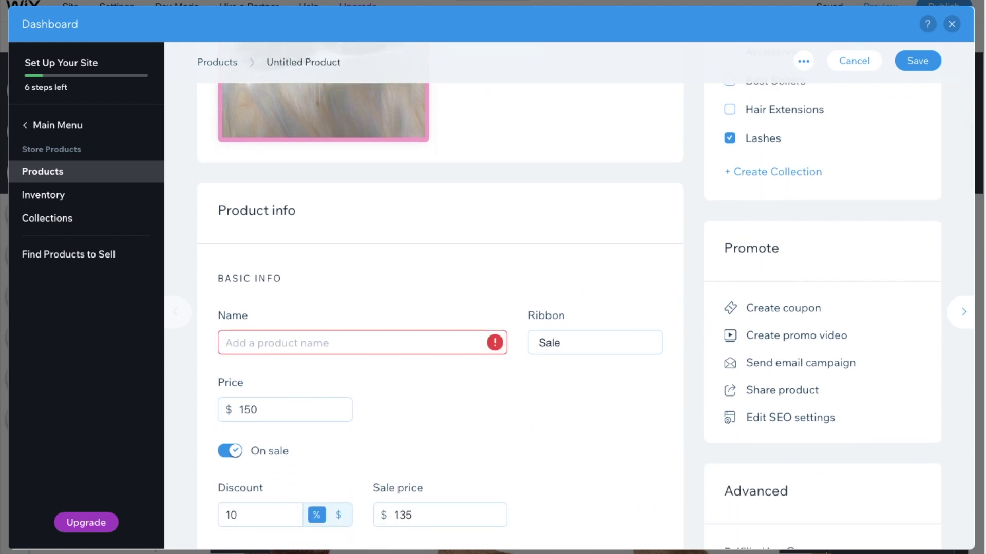
text(SA)
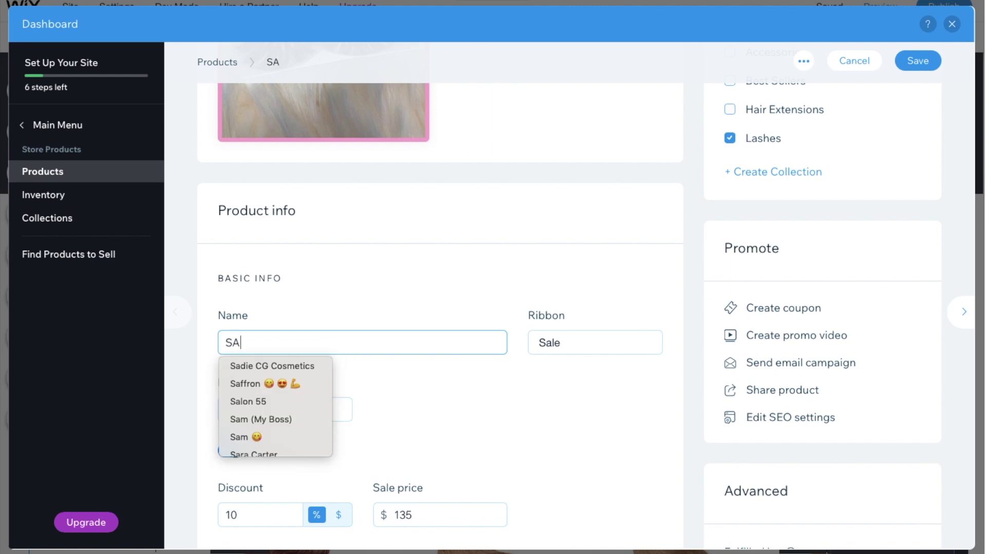
key(BackSpace)
key(BackSpace)
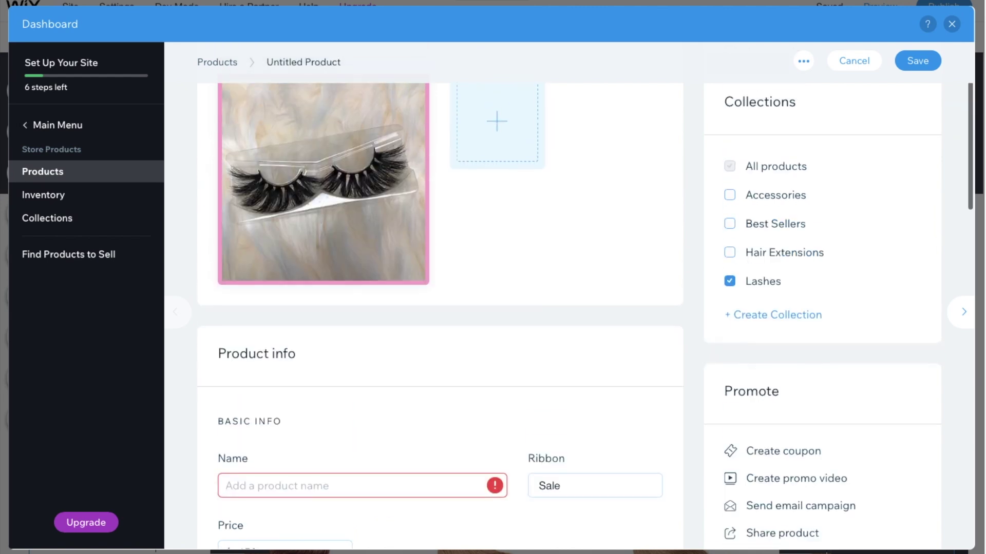
text(Drama Lashes)
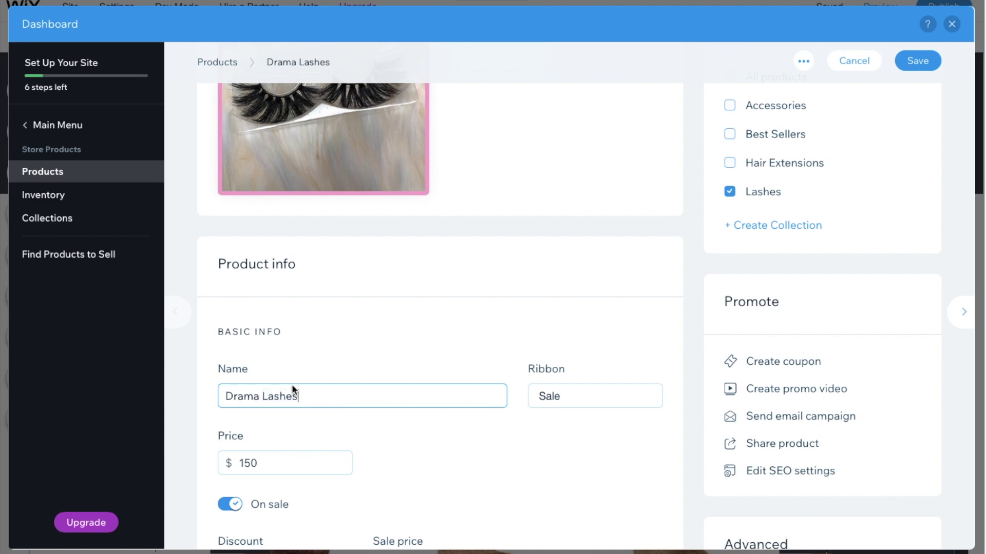
click(277, 459)
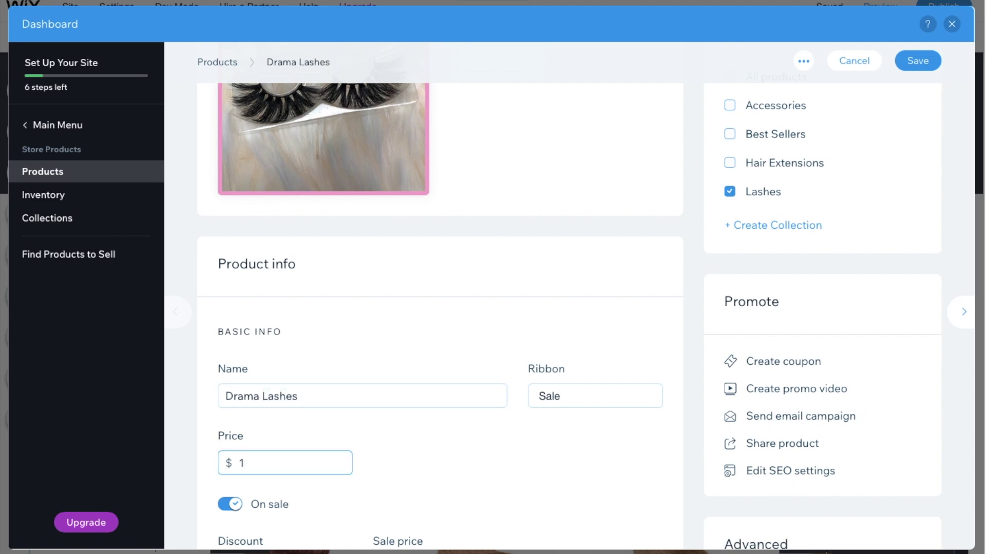
Clear the 10% discount and save the Drama product at $15.00.
scroll(209, 382, down, 4)
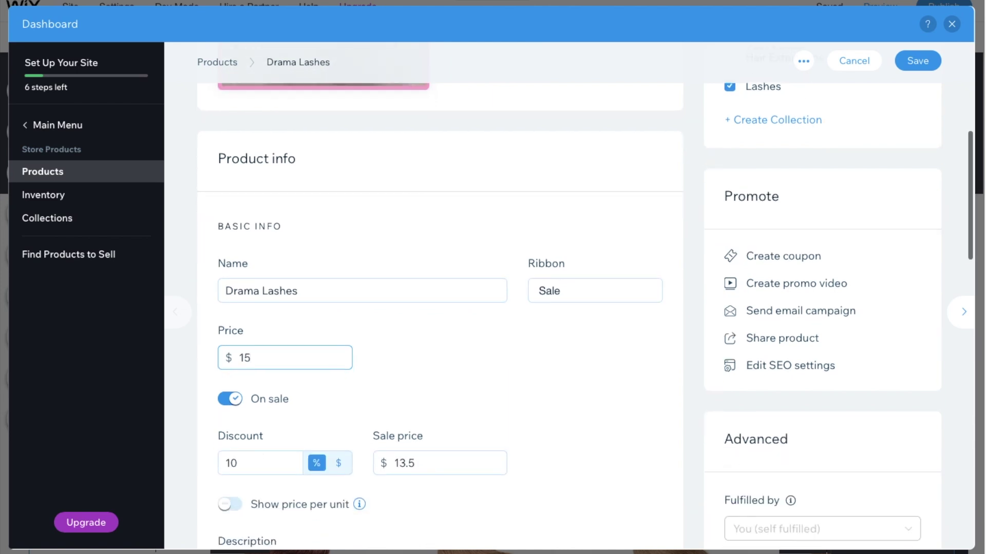
click(247, 380)
key(BackSpace)
key(BackSpace)
scroll(302, 337, down, 4)
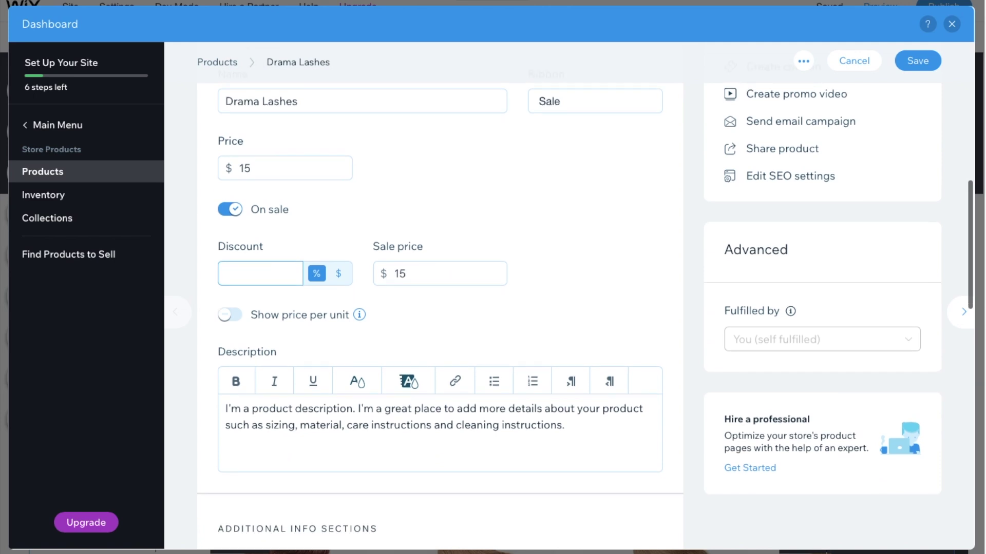
scroll(301, 337, down, 1)
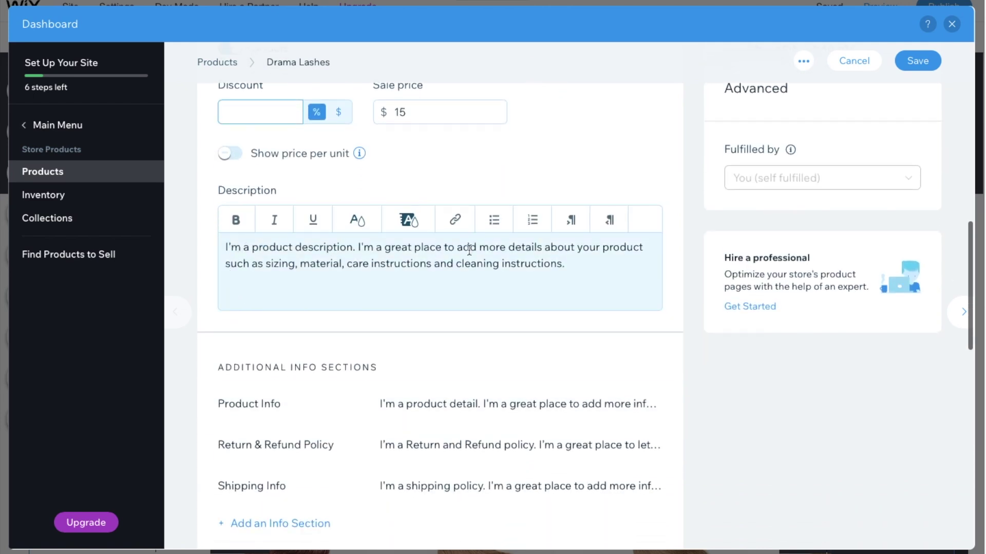
scroll(652, 298, down, 10)
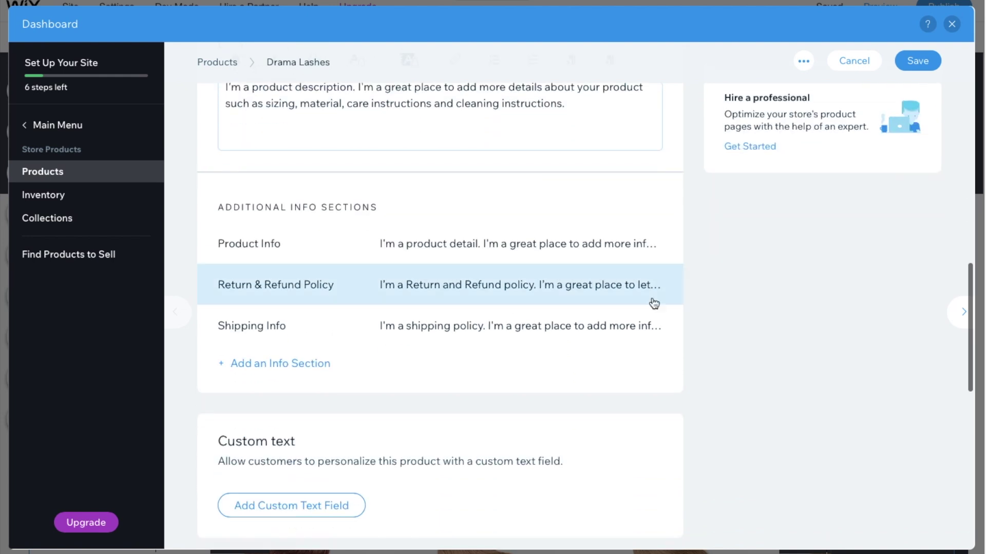
scroll(659, 351, down, 5)
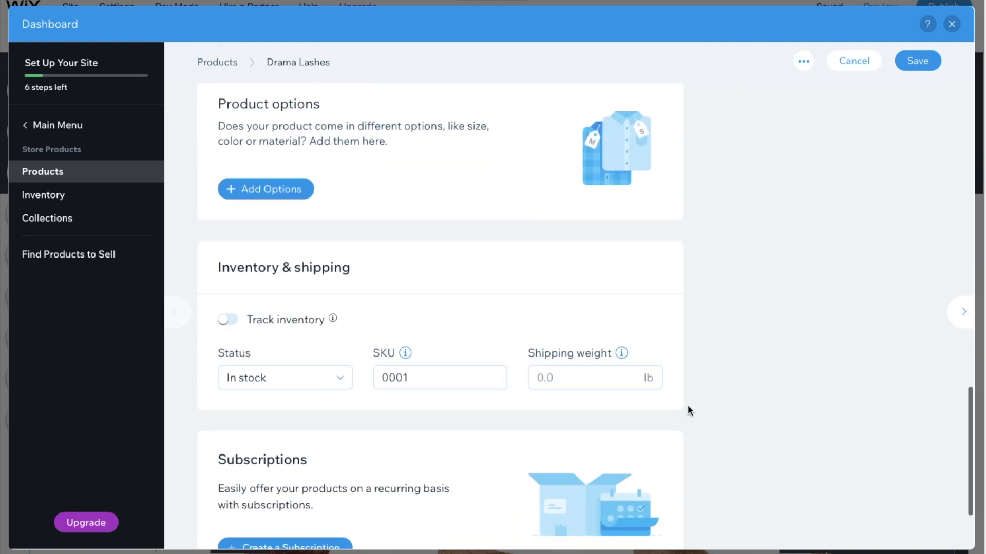
scroll(688, 403, up, 20)
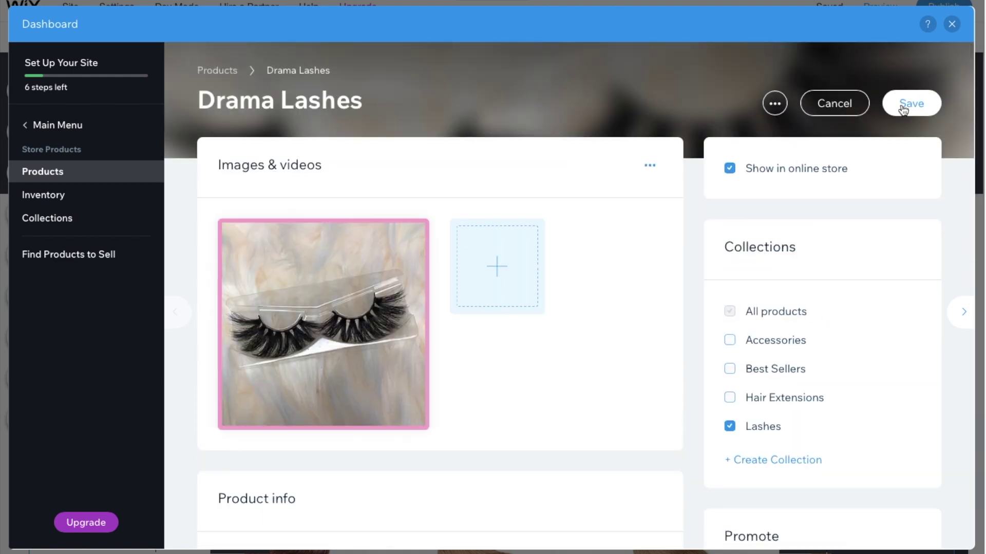
click(902, 105)
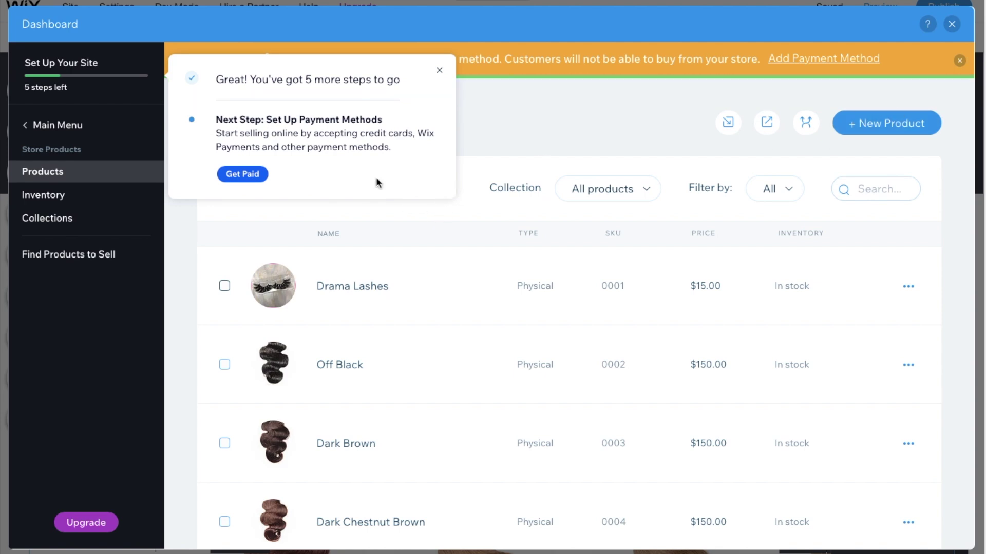
click(439, 71)
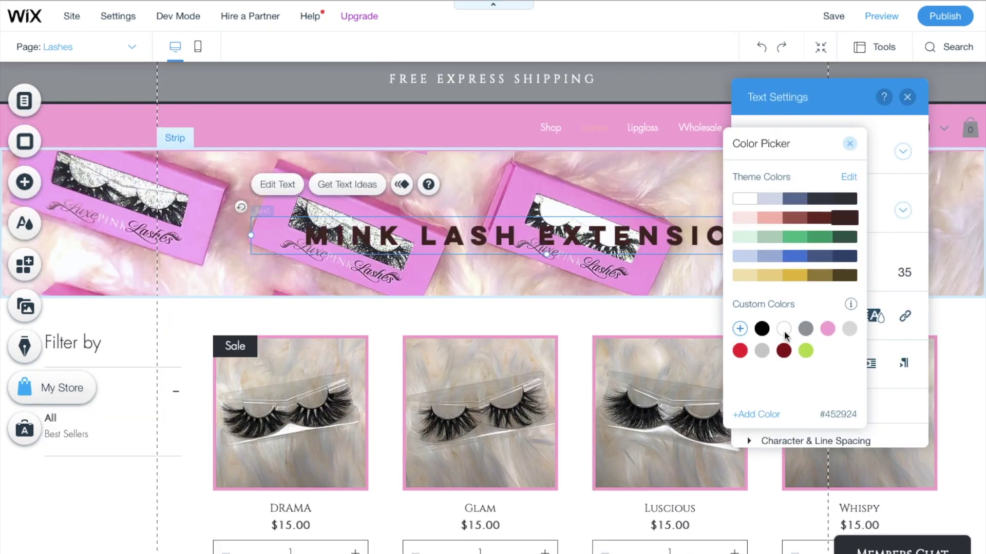
Make the MINK LASH EXTENSIONS title black, then switch to the Lipgloss page.
click(761, 329)
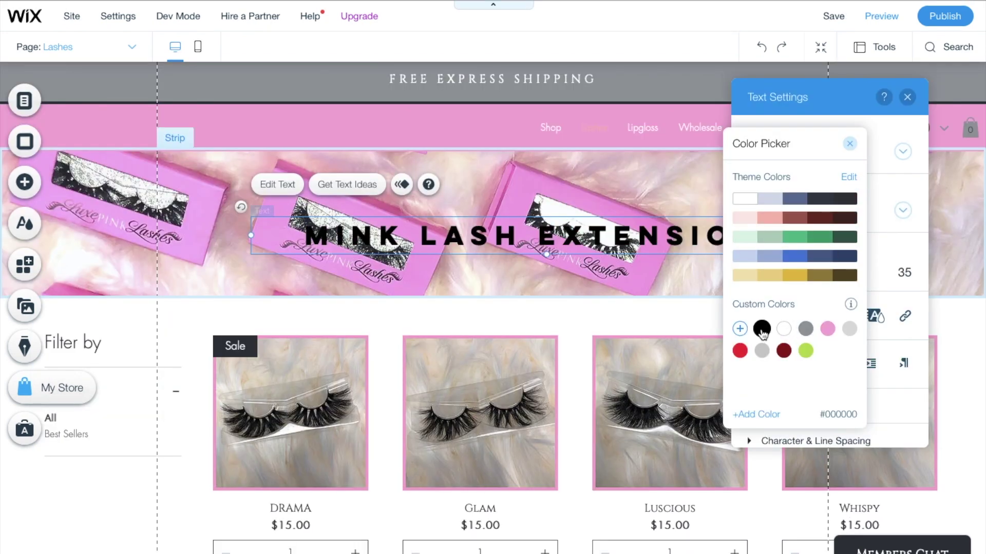
click(623, 309)
click(906, 98)
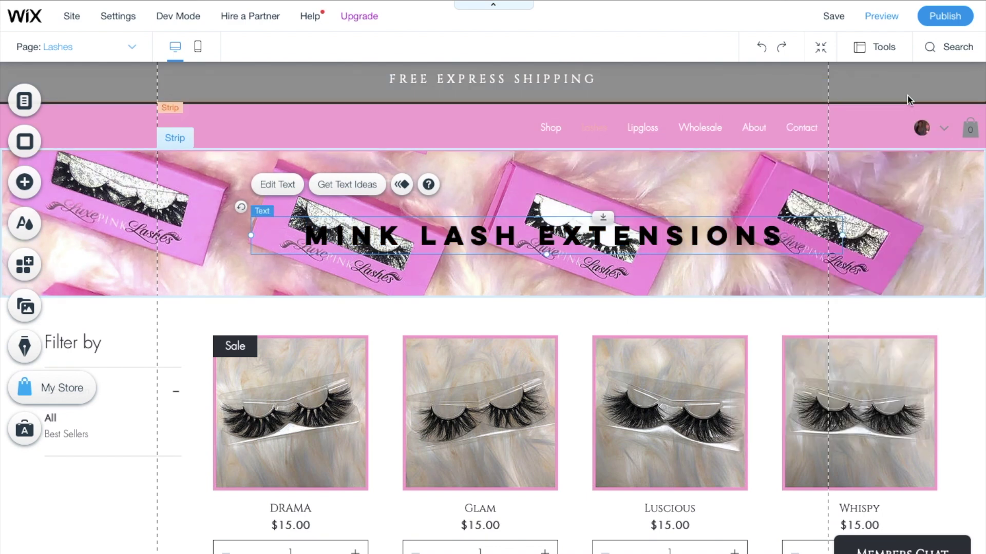
click(749, 311)
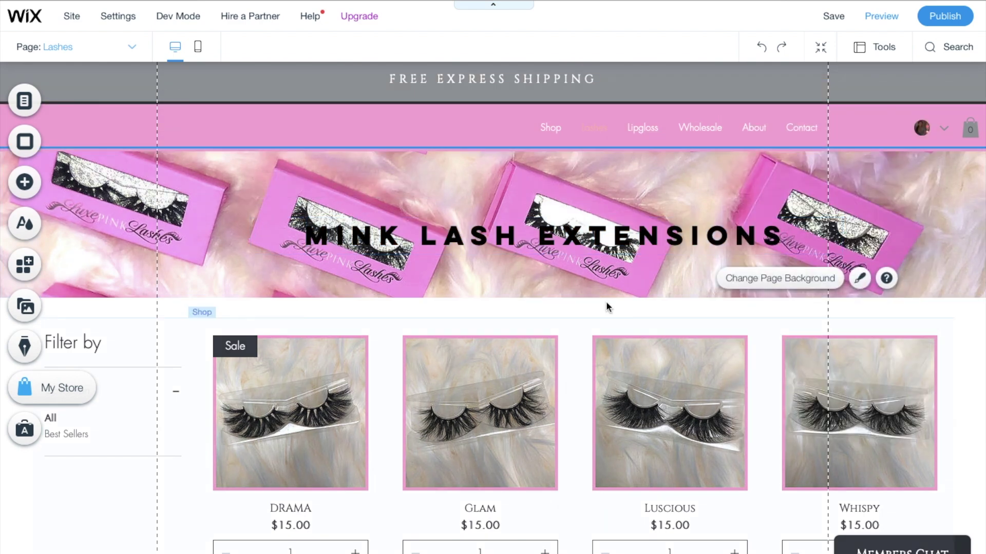
click(122, 46)
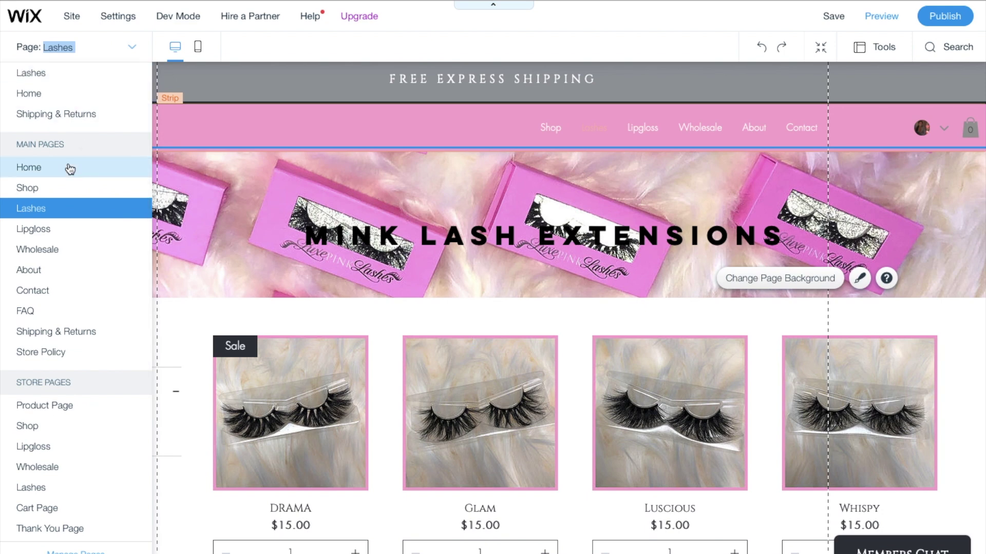
click(44, 228)
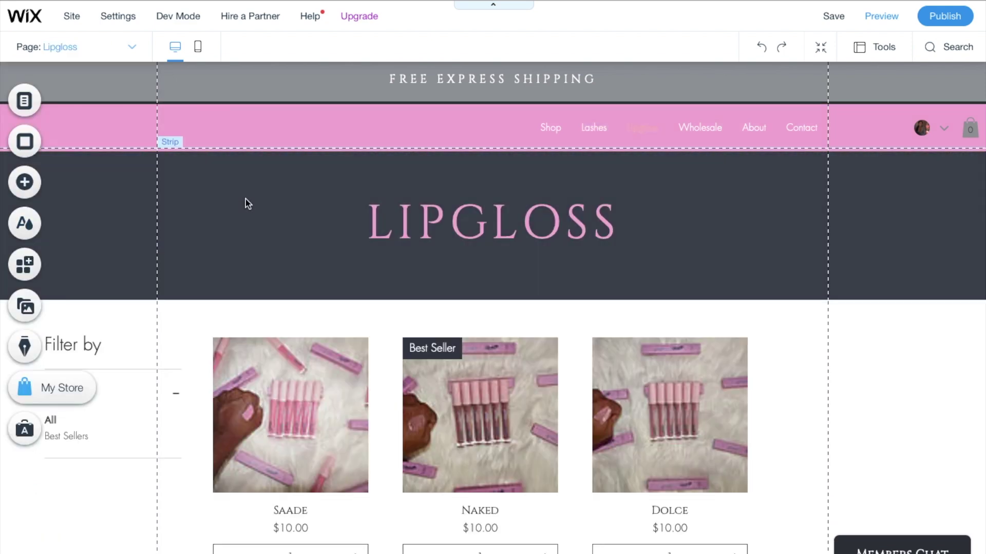
Set the LIPGLOSS banner strip background to the pink lip gloss photo DSC02505.JPG.
click(246, 198)
click(258, 114)
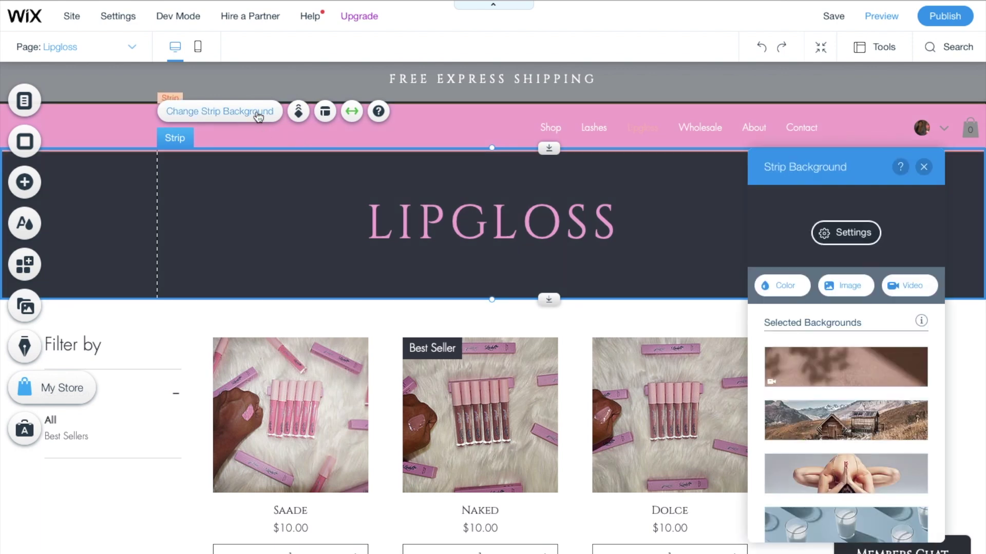
click(856, 287)
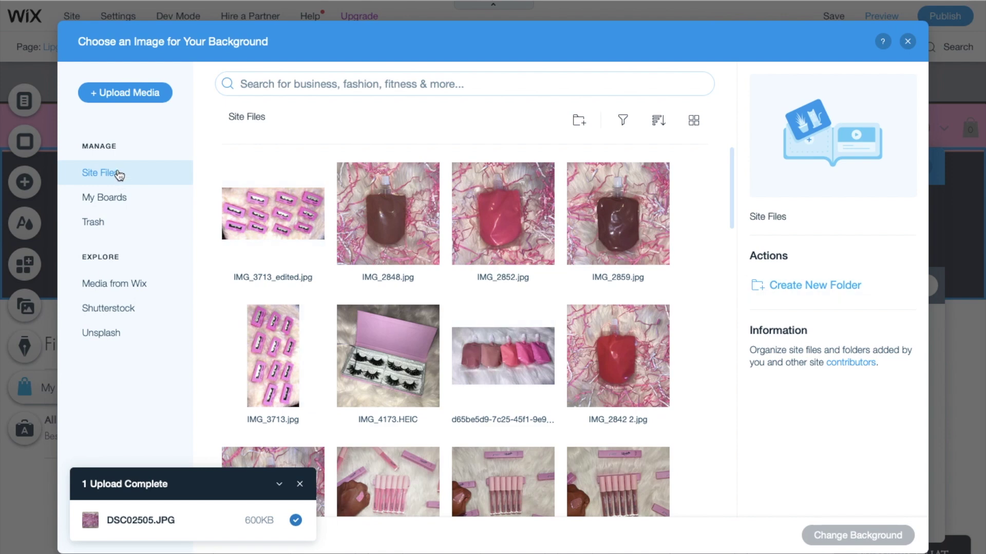
scroll(280, 283, down, 3)
scroll(331, 337, down, 5)
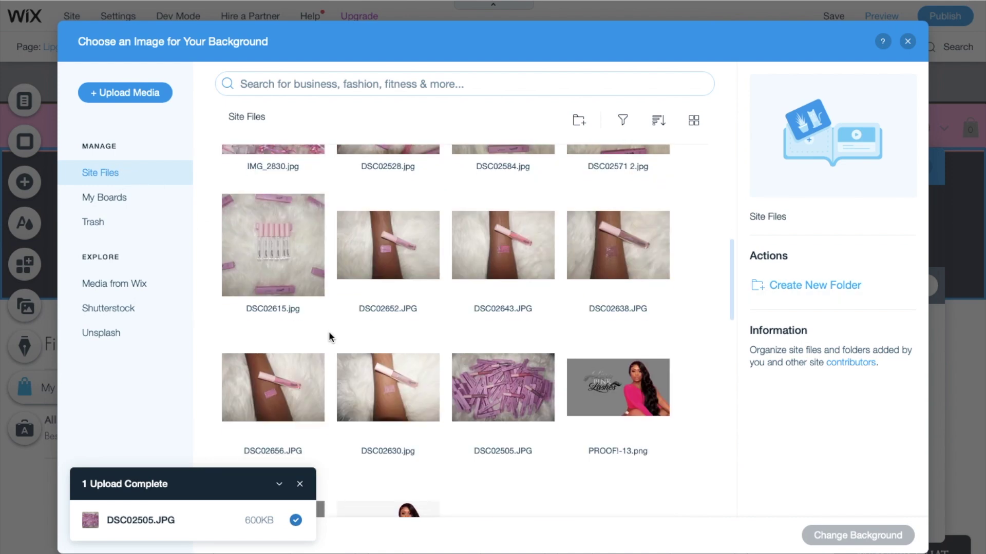
click(498, 413)
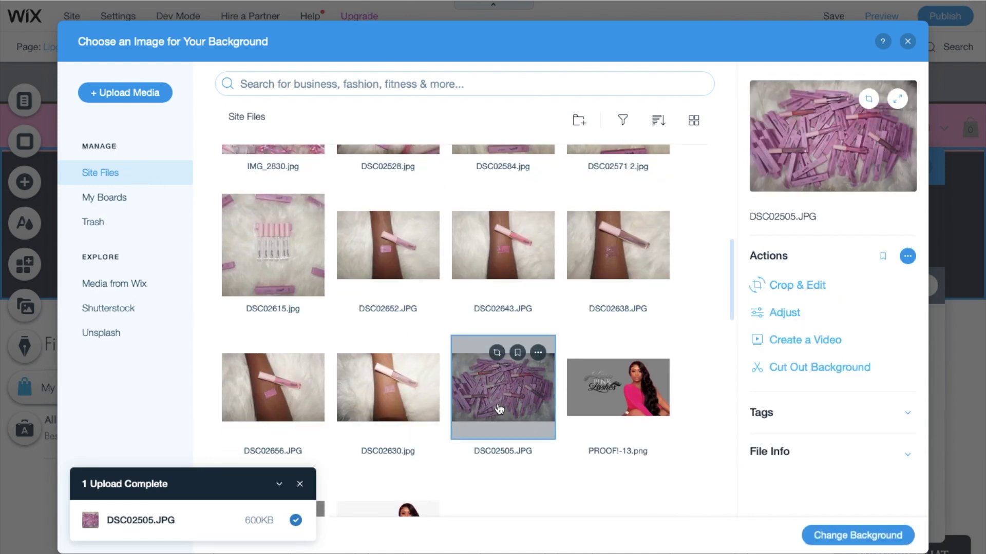
click(849, 536)
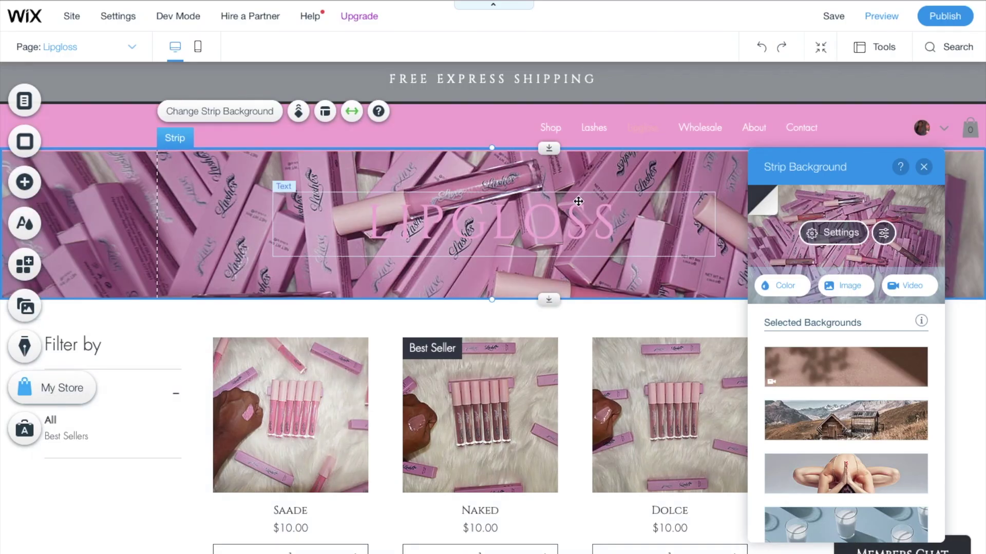
click(579, 201)
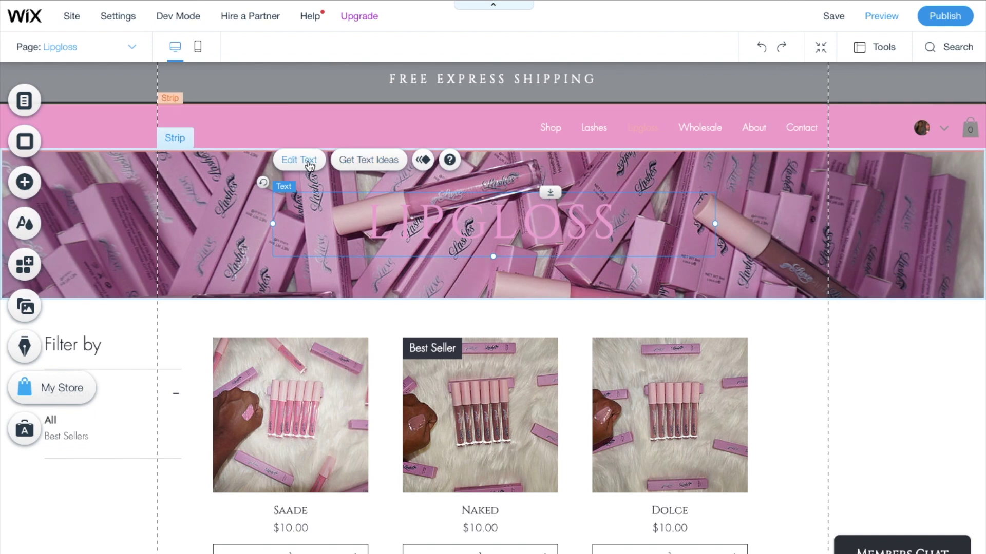
click(310, 165)
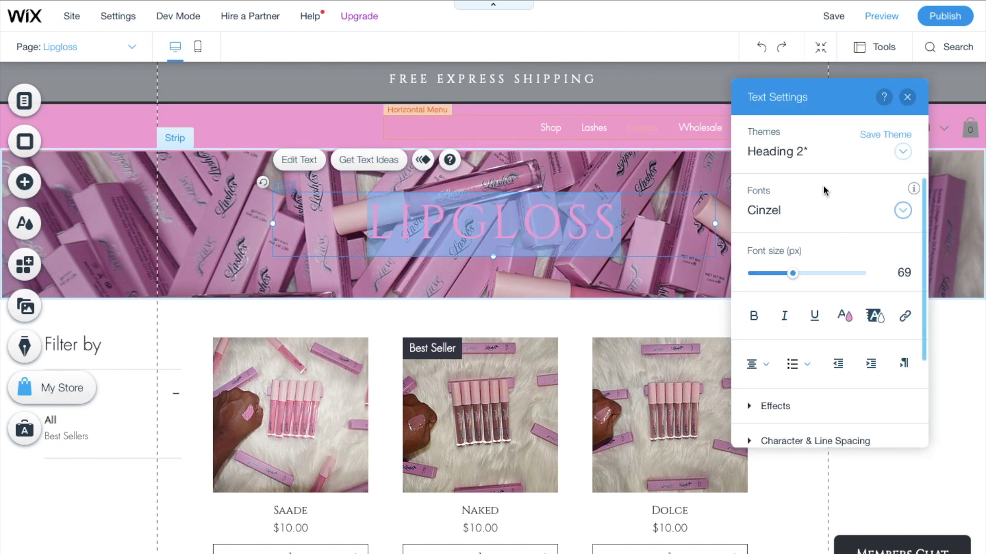
click(848, 317)
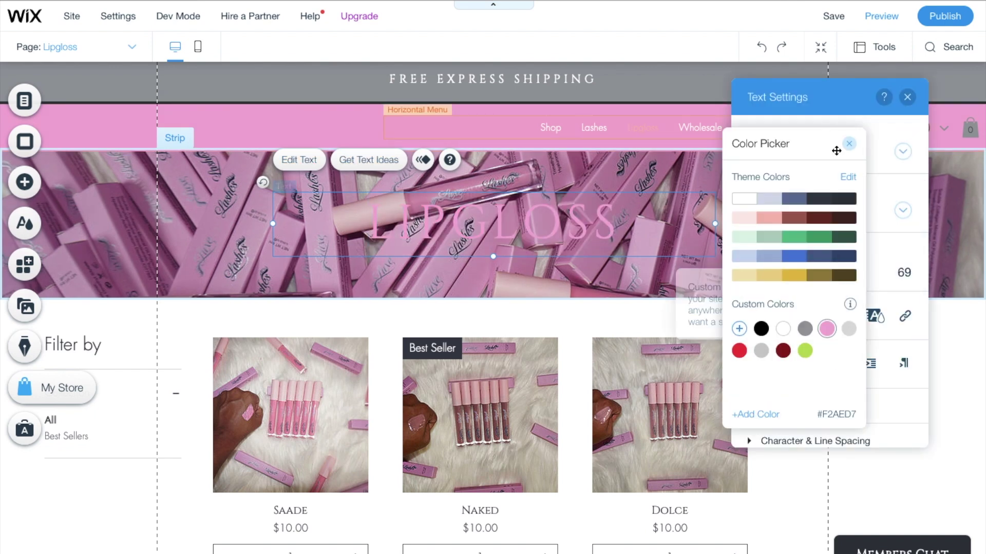
click(762, 327)
click(761, 327)
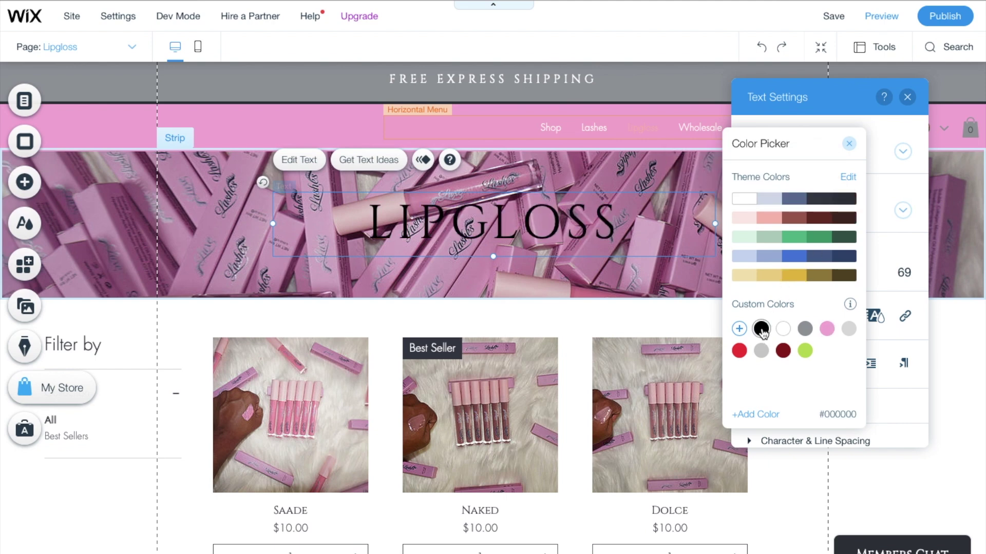
click(876, 302)
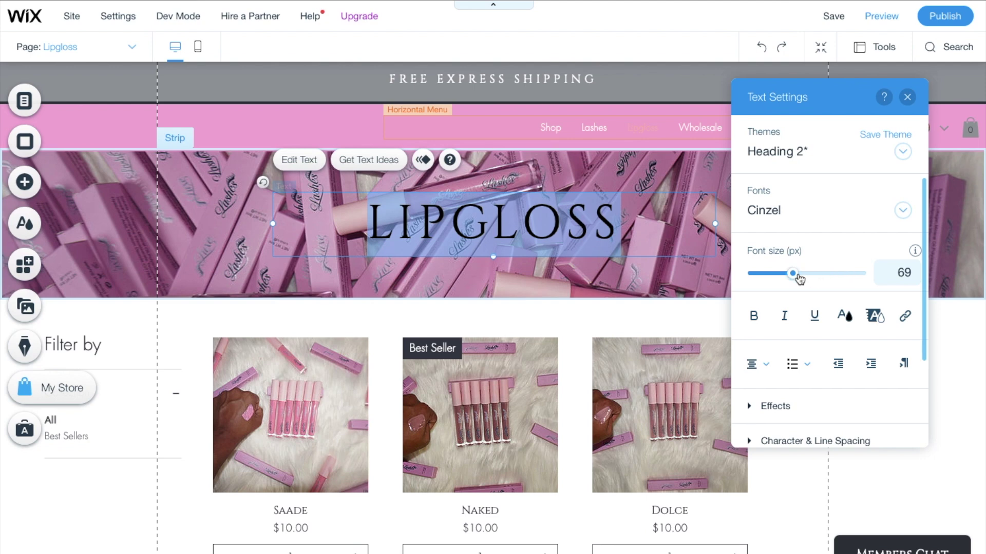
click(810, 218)
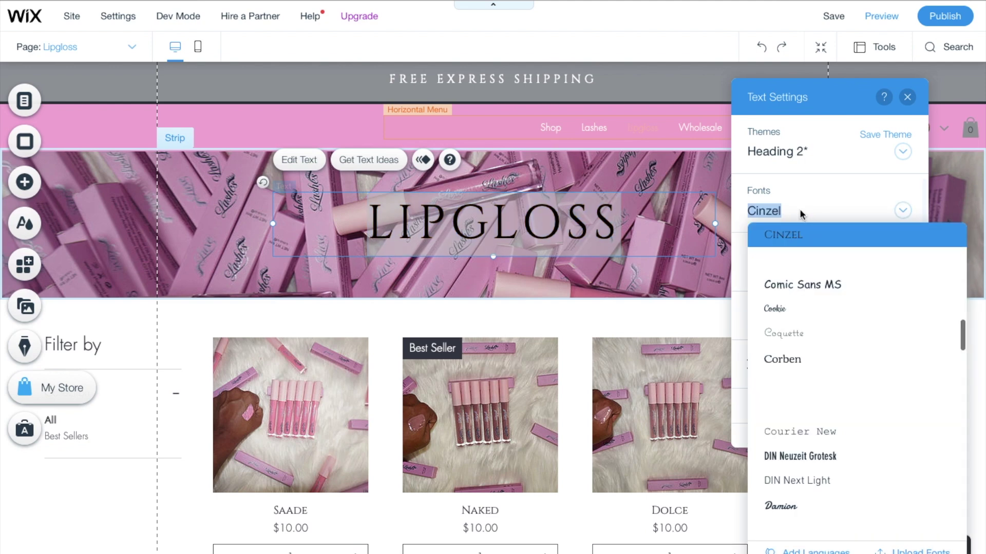
scroll(782, 336, down, 5)
scroll(791, 339, down, 5)
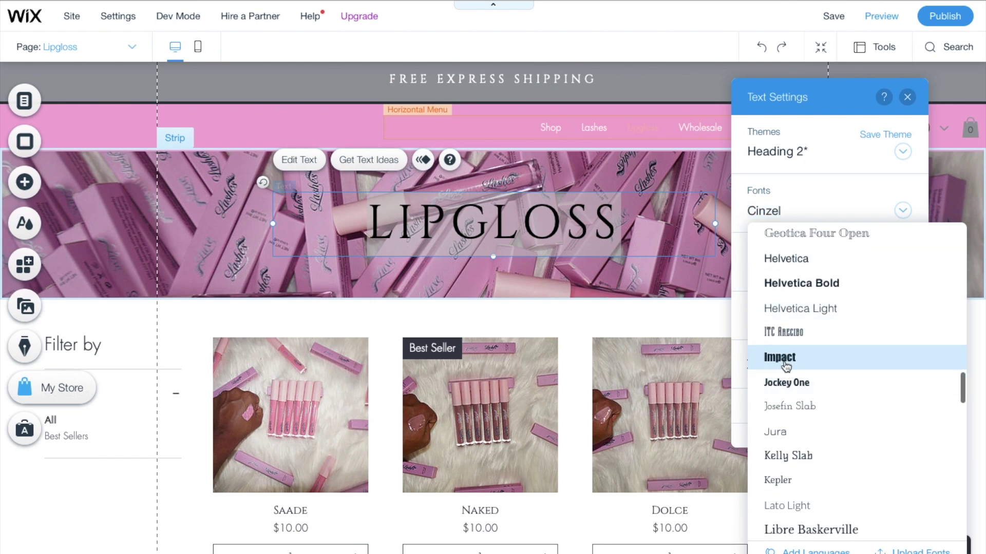
click(780, 358)
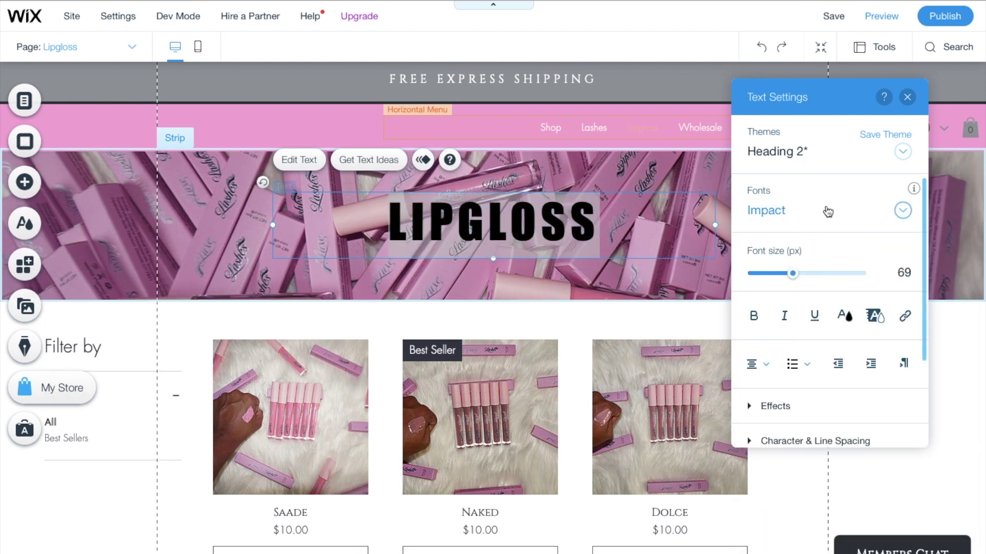
click(829, 211)
scroll(807, 331, down, 3)
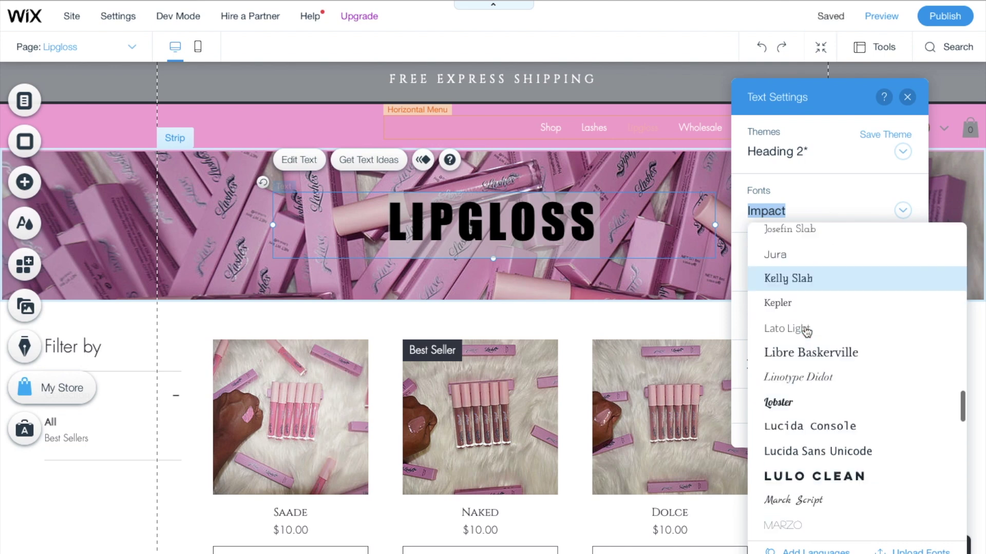
click(803, 369)
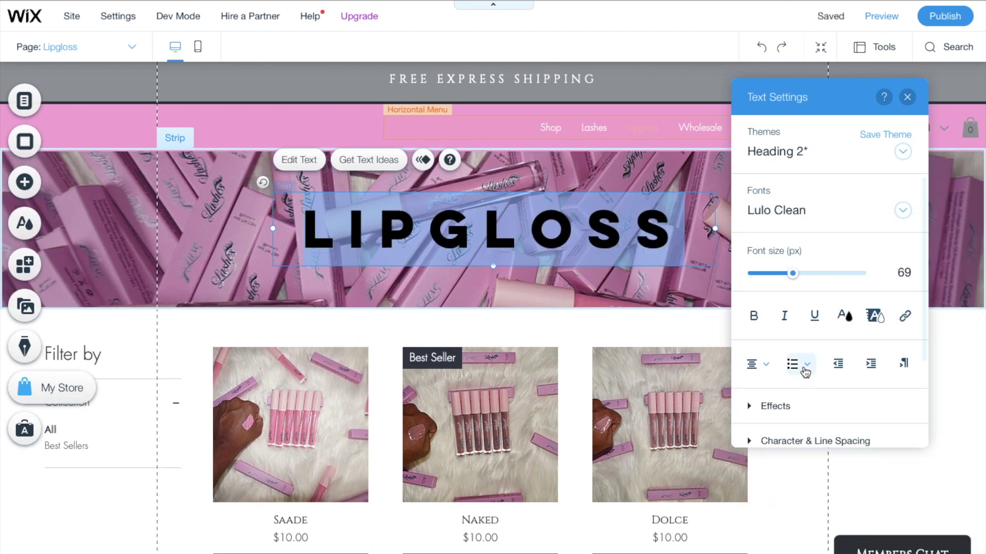
click(661, 229)
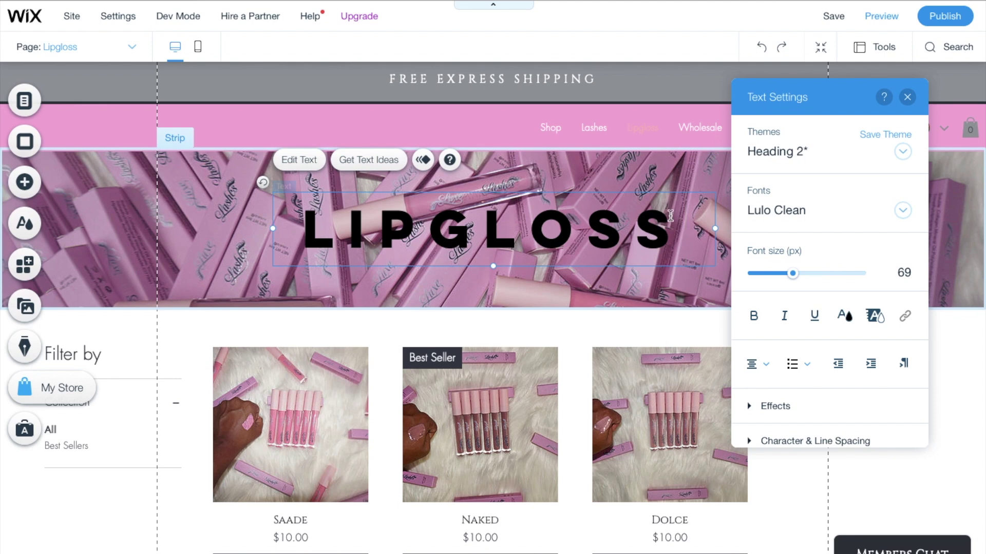
click(314, 187)
click(600, 236)
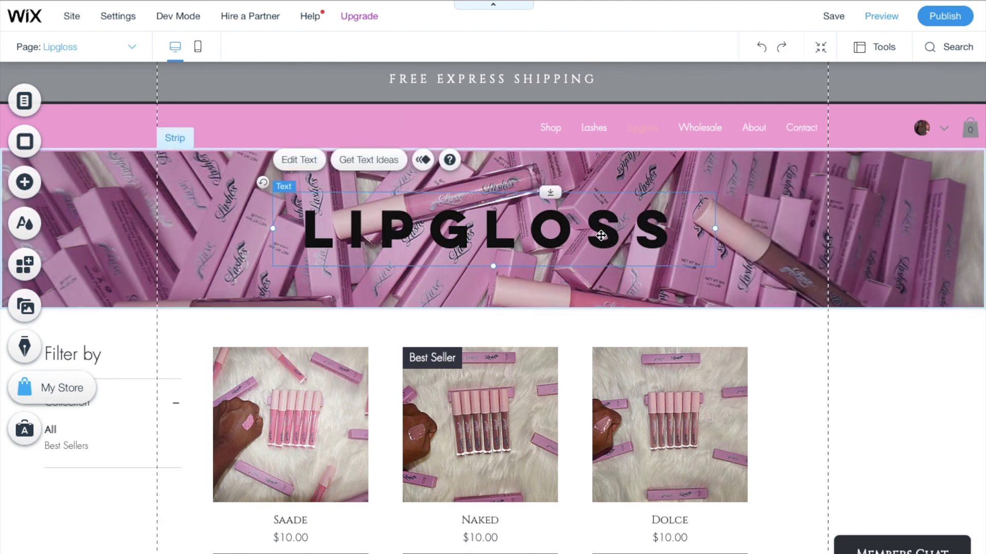
key(Delete)
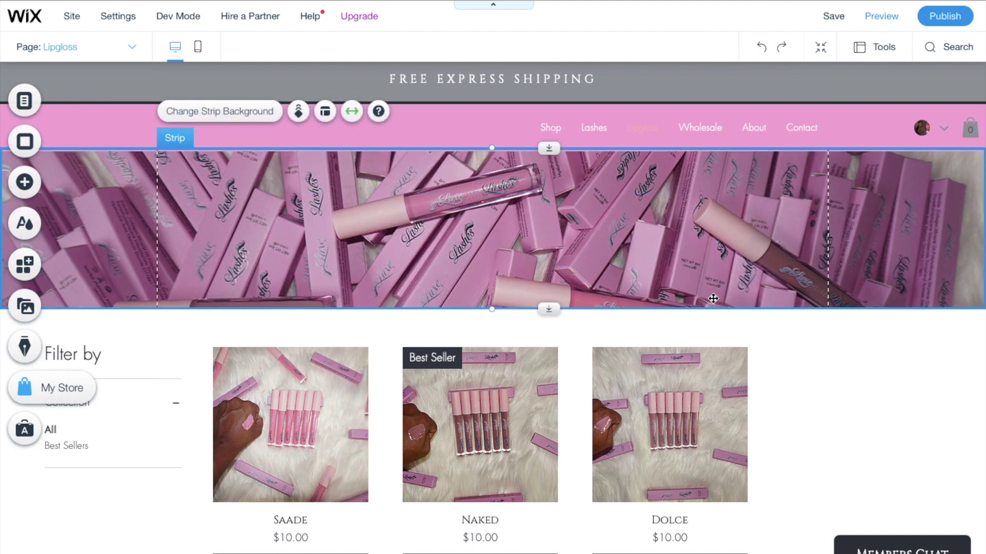
scroll(717, 299, down, 3)
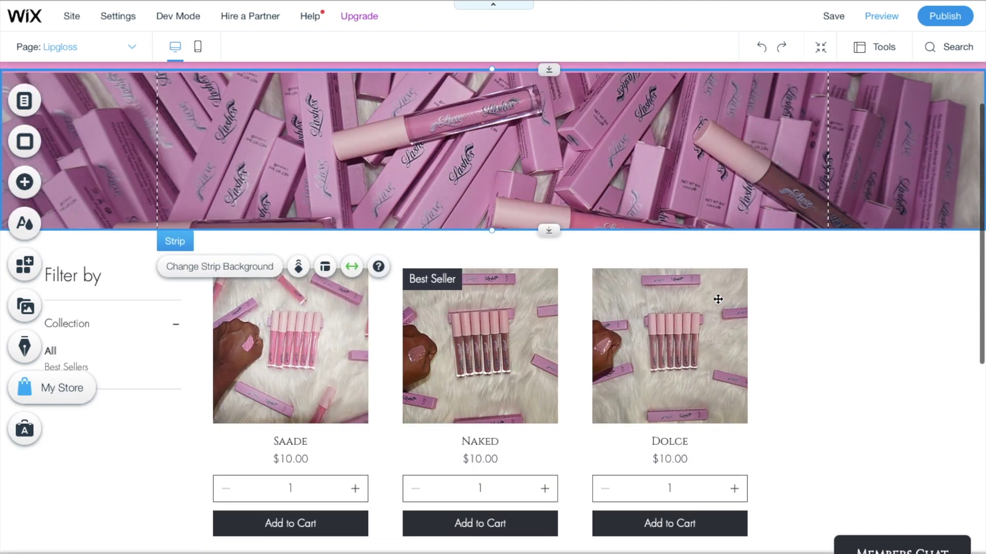
scroll(713, 300, up, 3)
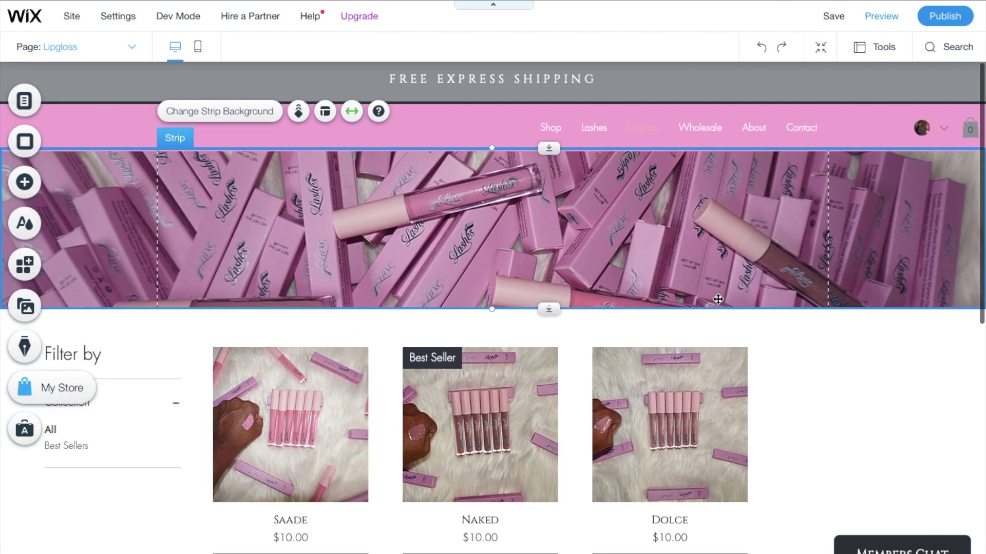
click(25, 429)
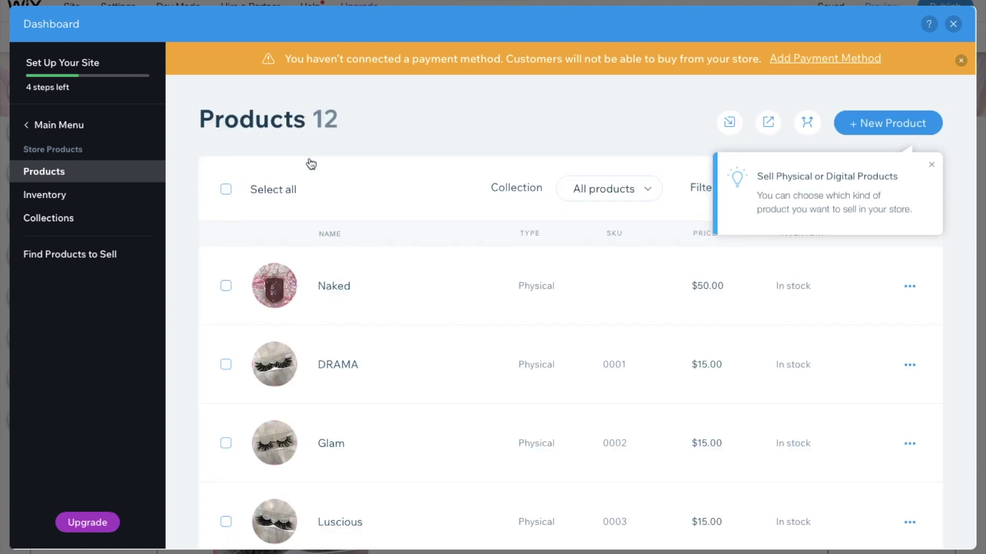
Dismiss the product-type tip and start adding a card payment method via Add Payment Method.
click(931, 167)
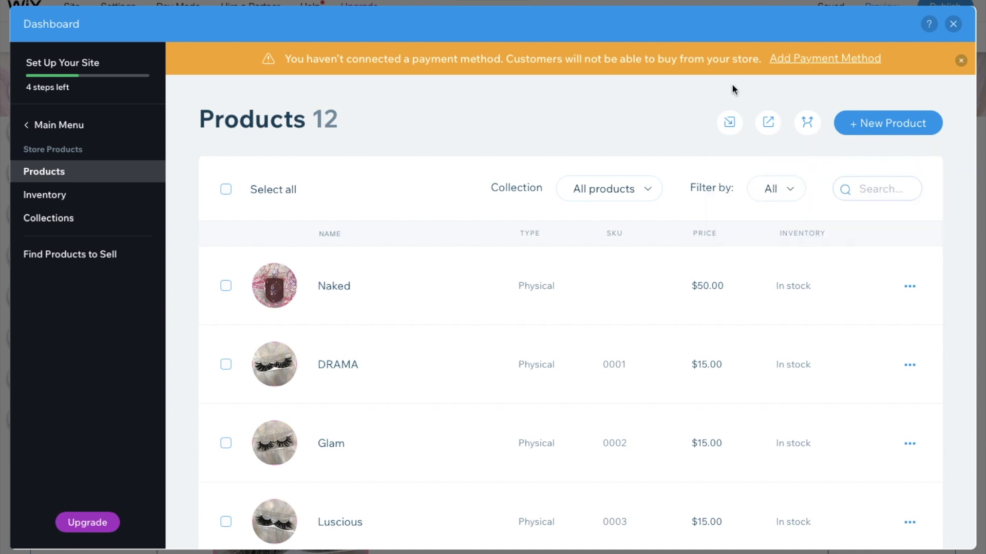
click(835, 59)
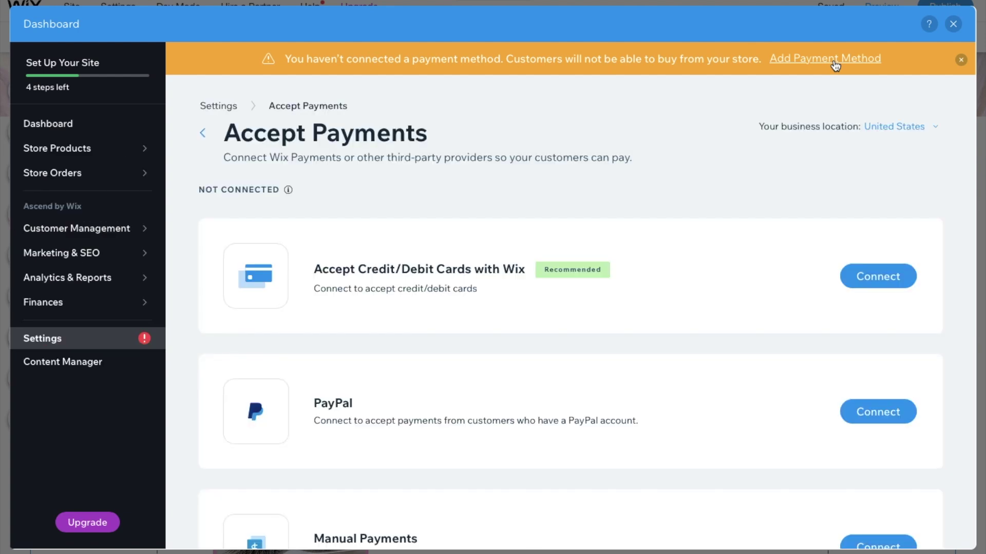
scroll(702, 216, down, 3)
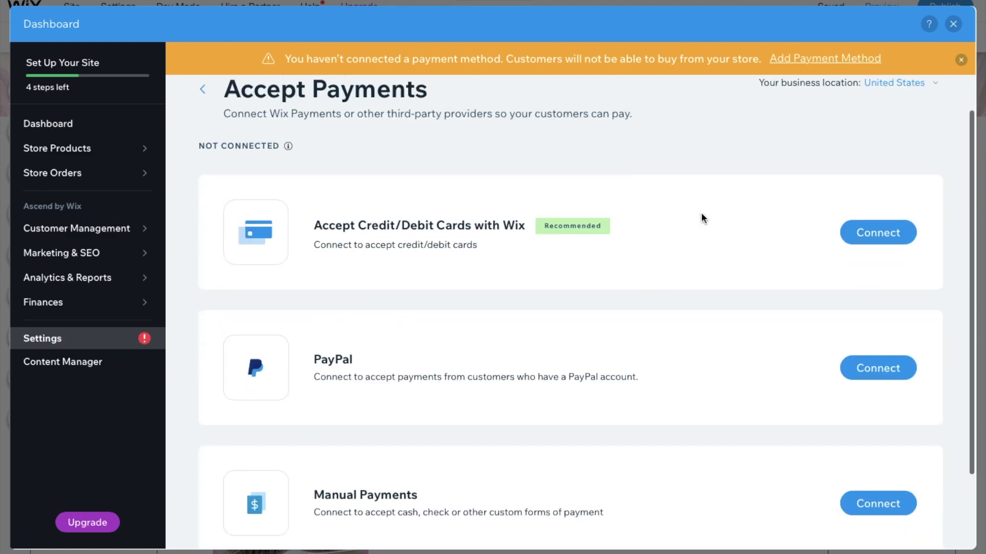
scroll(701, 215, up, 1)
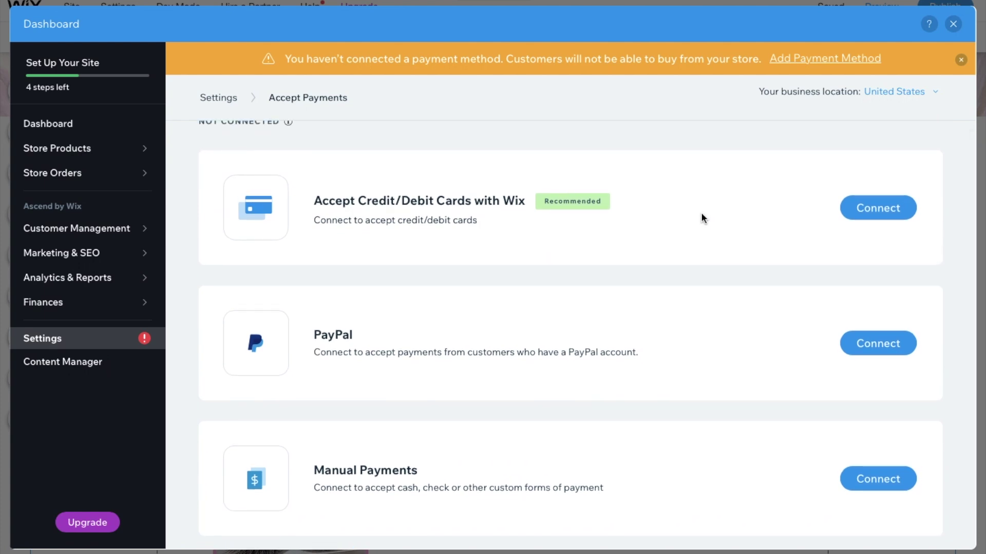
click(858, 215)
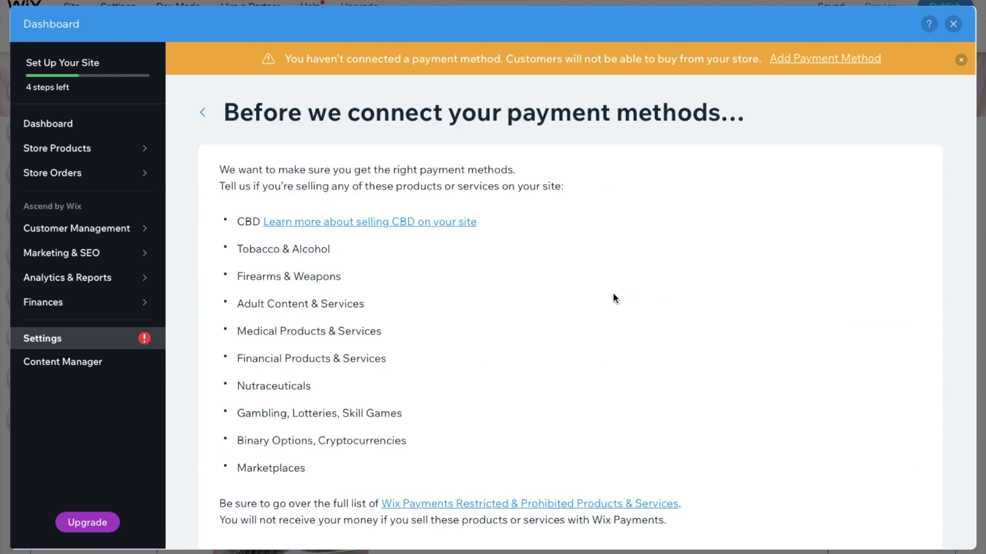
Answer 'No, I DO NOT' sell restricted products and connect Wix Payments for cards.
scroll(613, 295, down, 5)
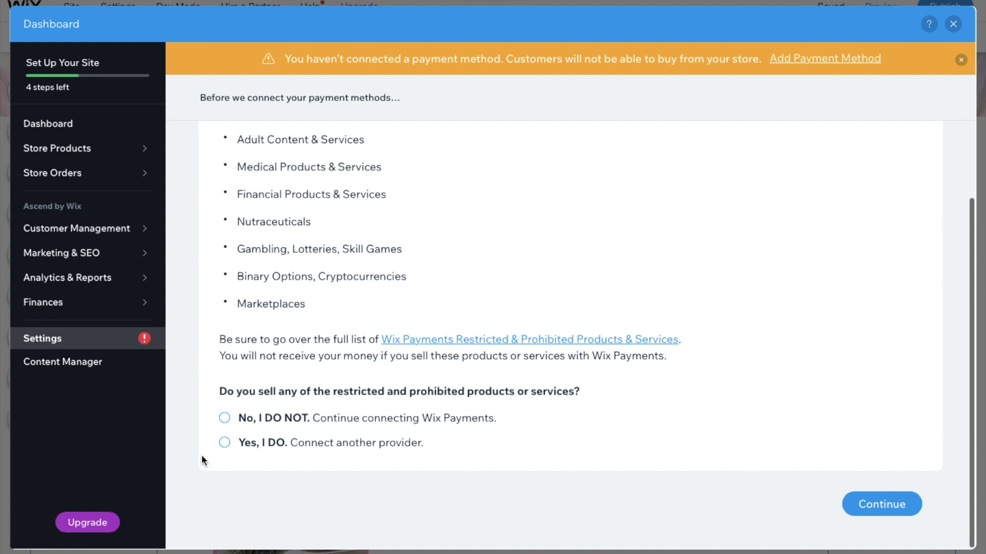
click(226, 420)
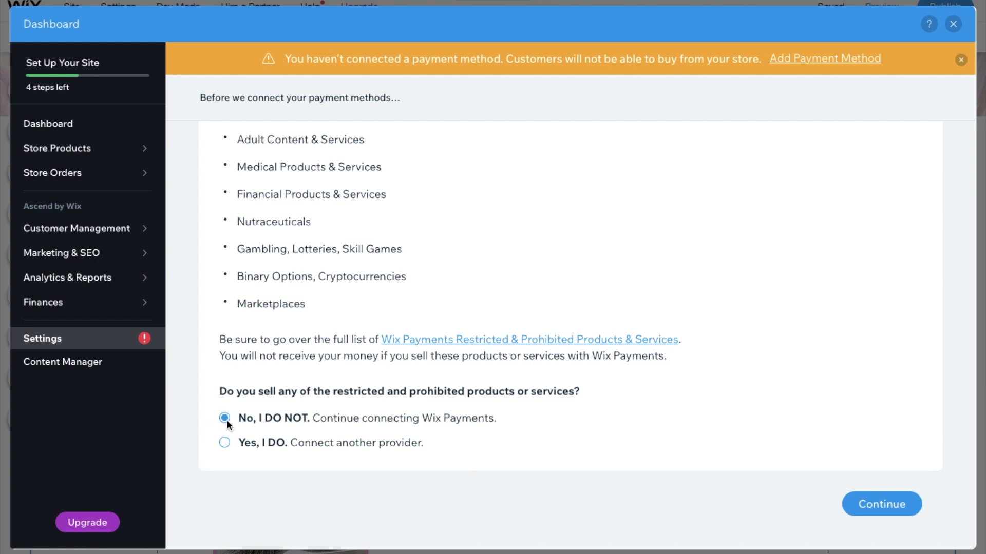
click(880, 508)
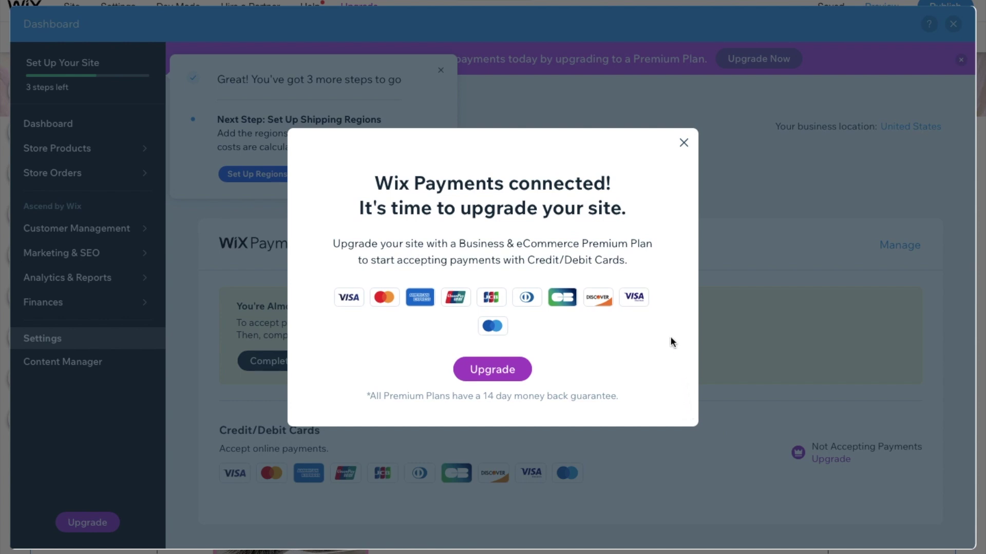
click(683, 149)
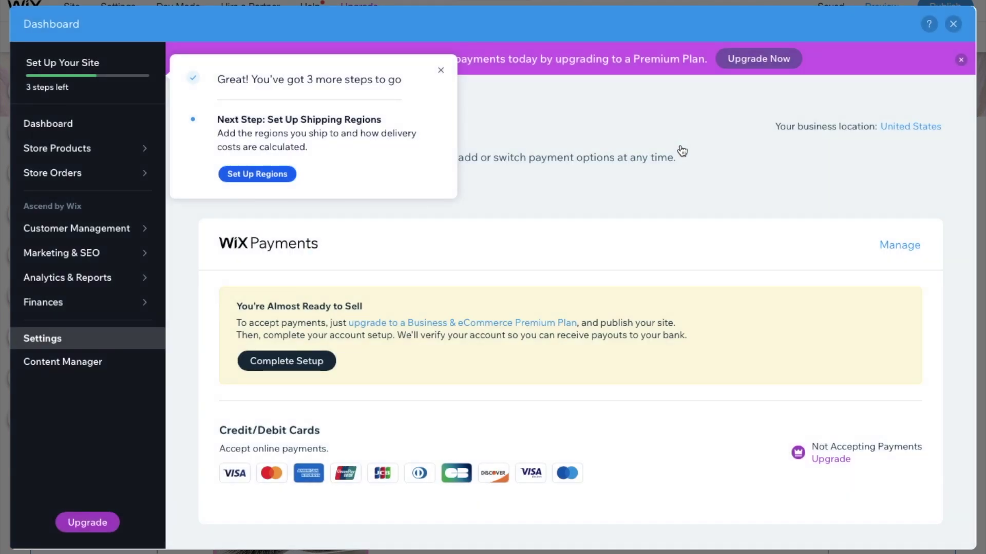
Start connecting PayPal as an additional payment method.
scroll(644, 257, down, 4)
scroll(645, 258, down, 2)
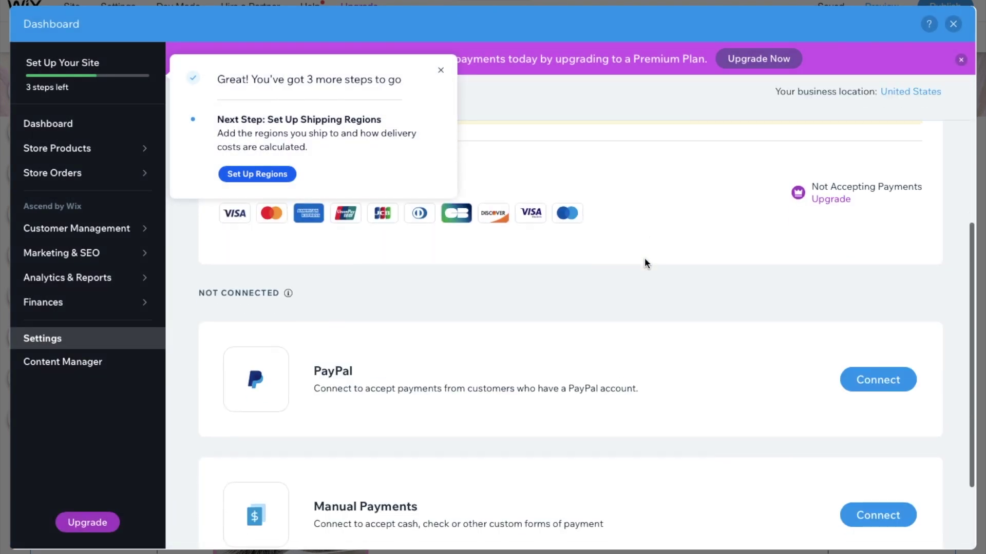
scroll(645, 258, up, 4)
scroll(644, 258, down, 1)
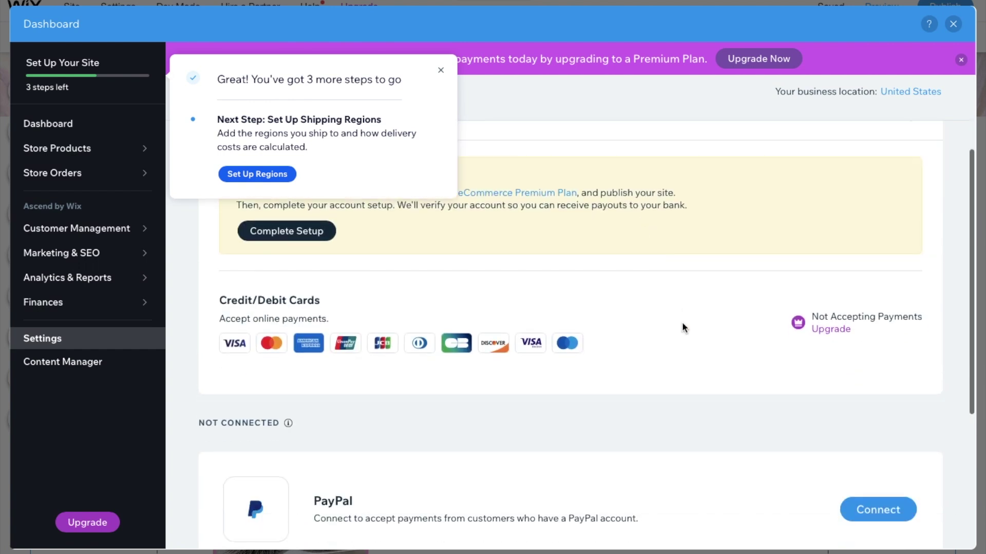
scroll(681, 322, down, 1)
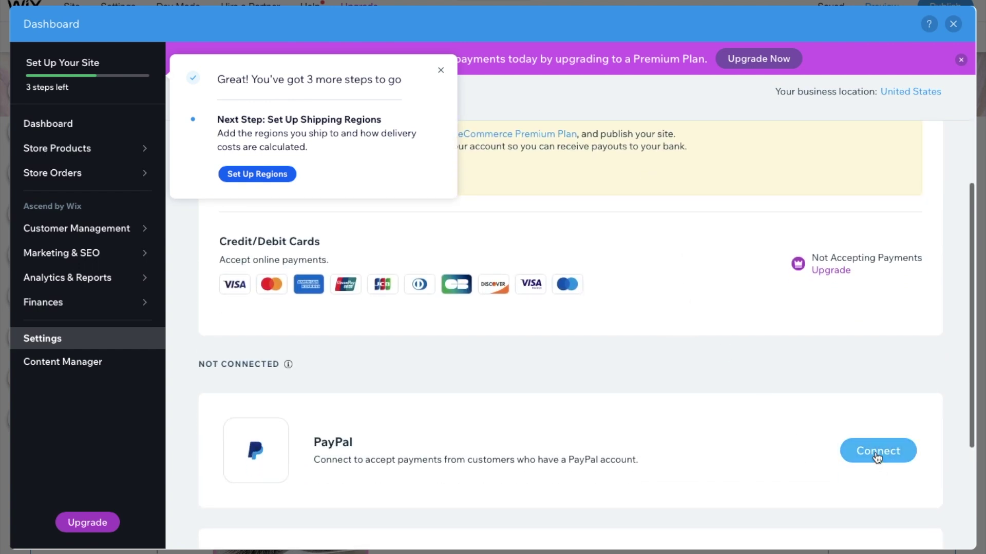
click(877, 452)
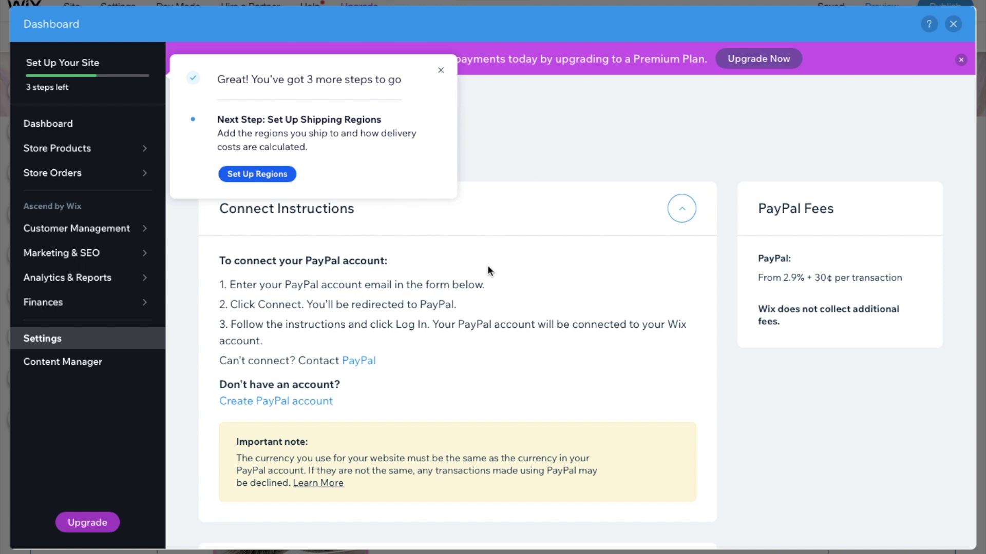
Enter the owner's PayPal account email and connect the PayPal account.
scroll(487, 270, down, 5)
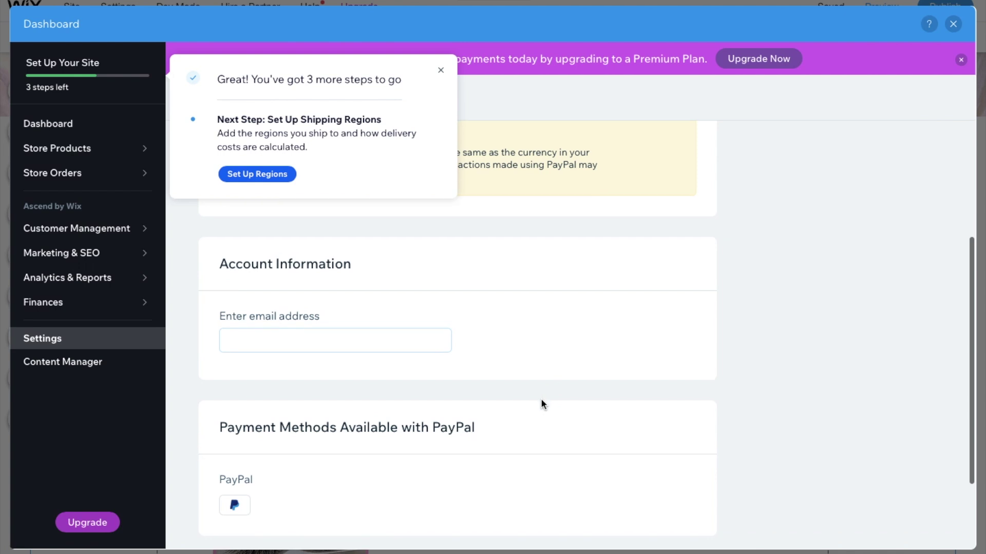
scroll(540, 404, down, 1)
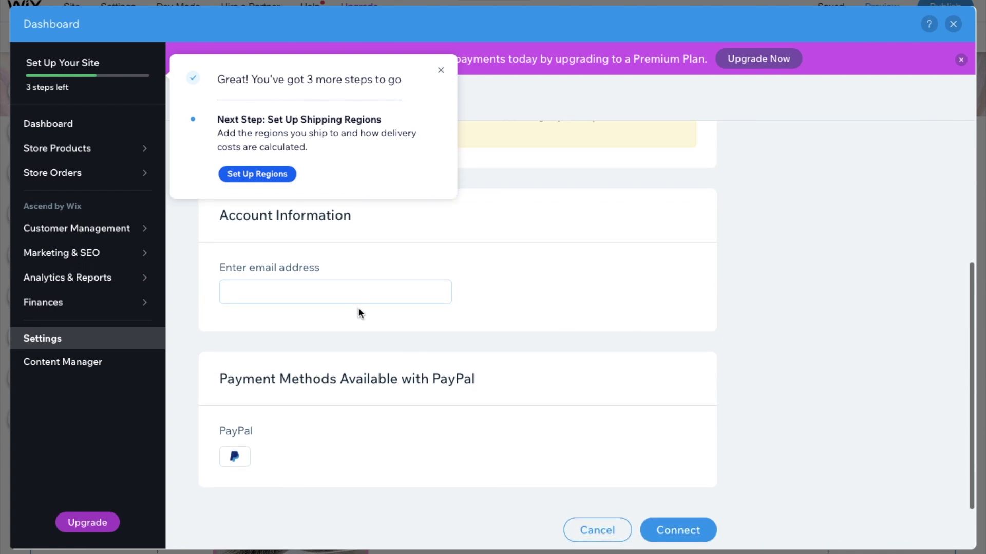
click(344, 285)
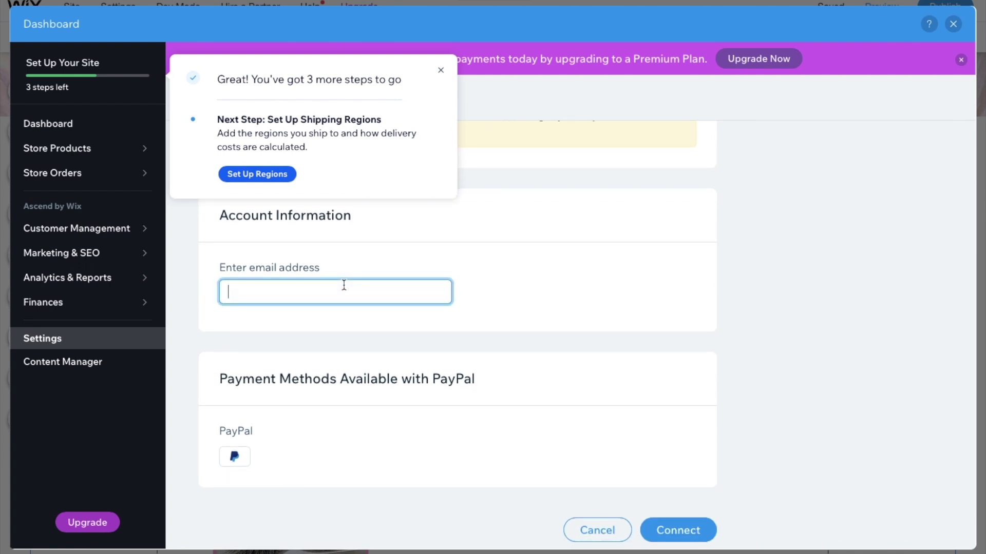
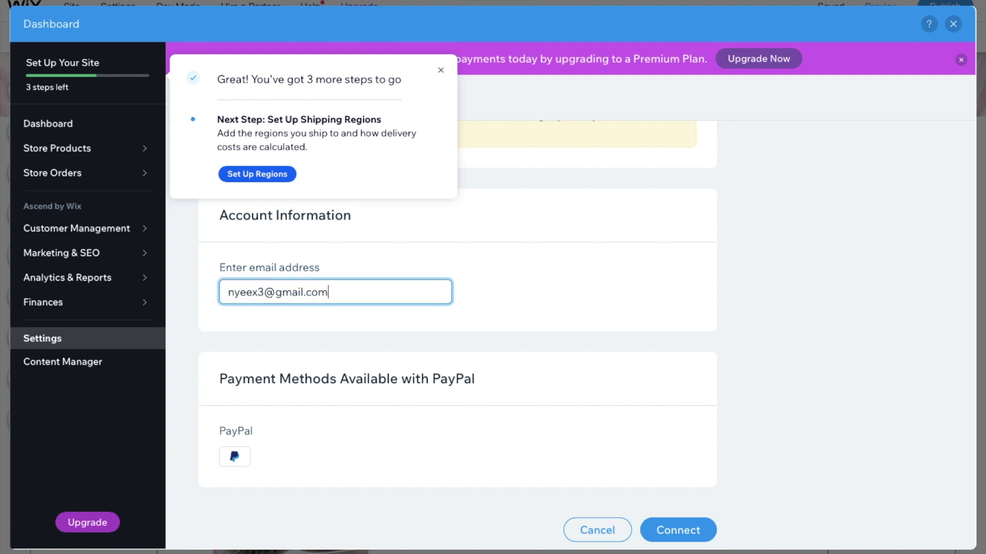
scroll(537, 505, down, 2)
click(690, 487)
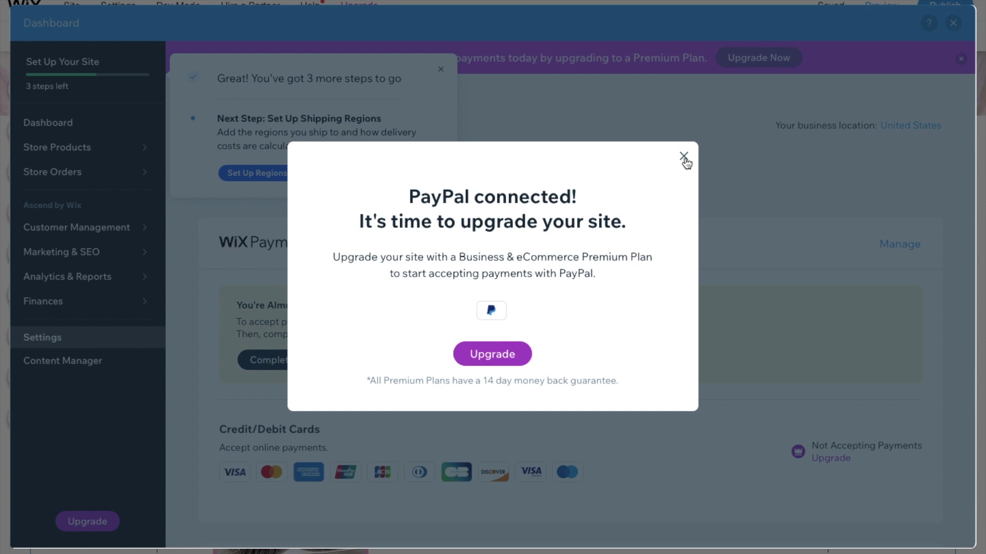
click(684, 157)
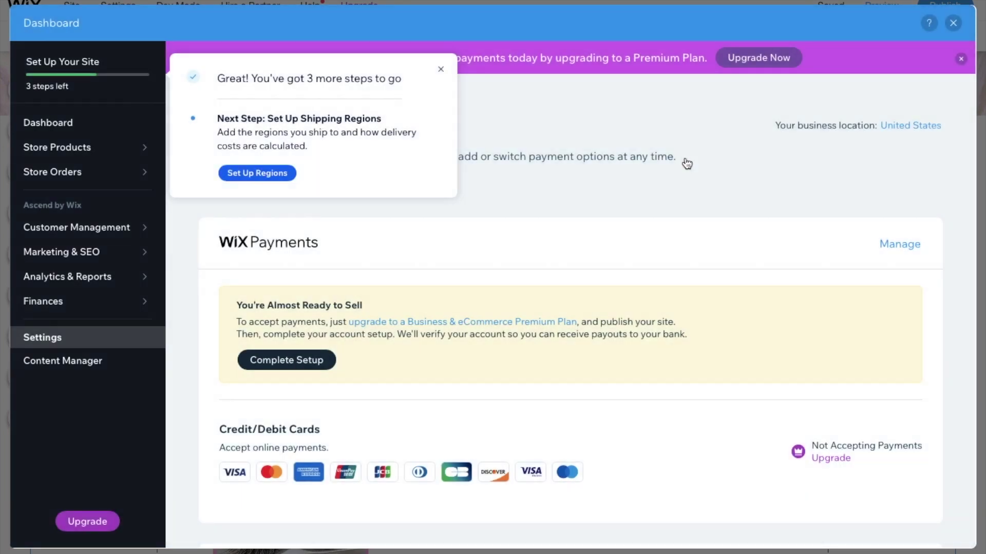
Open the Domestic shipping region and switch its calculation from free shipping to Rate by Price.
click(286, 174)
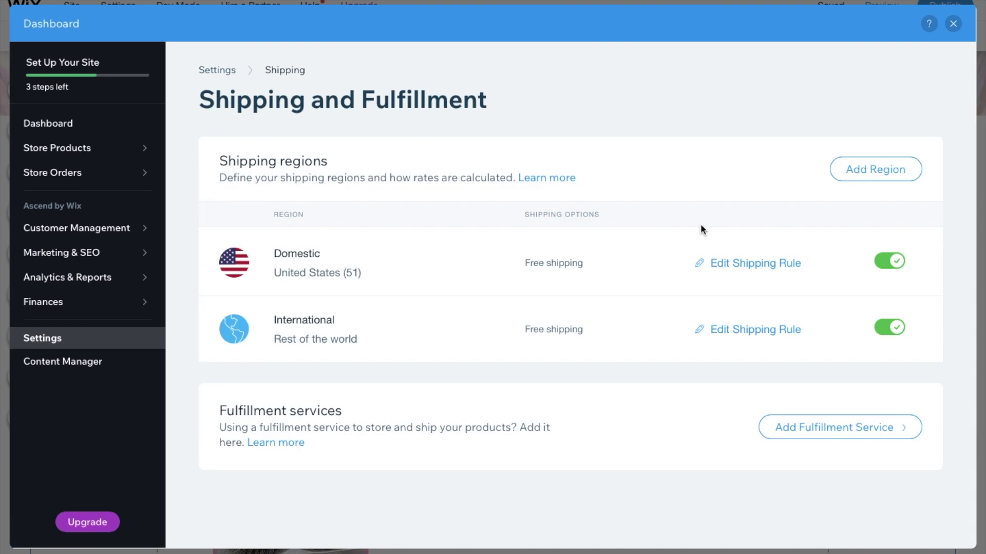
click(653, 280)
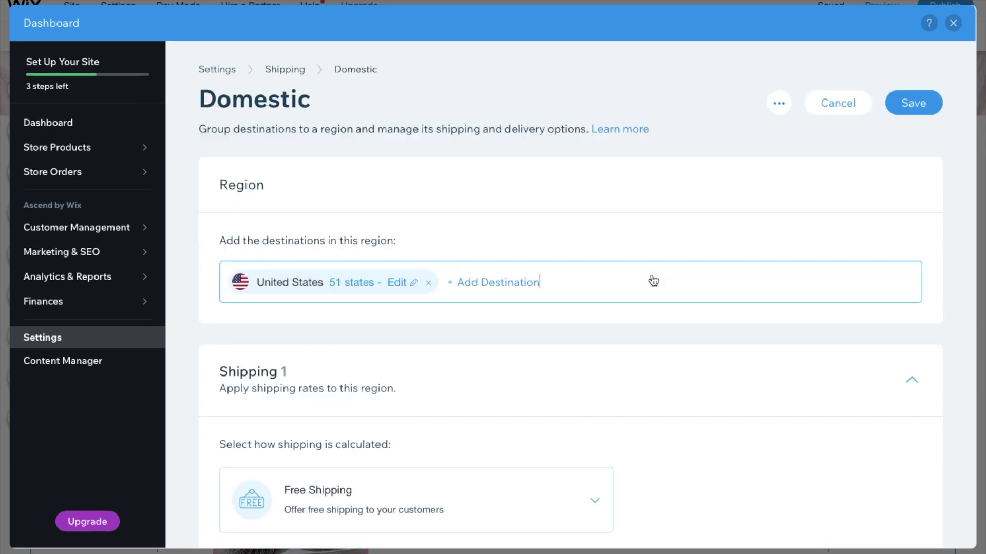
scroll(653, 280, down, 5)
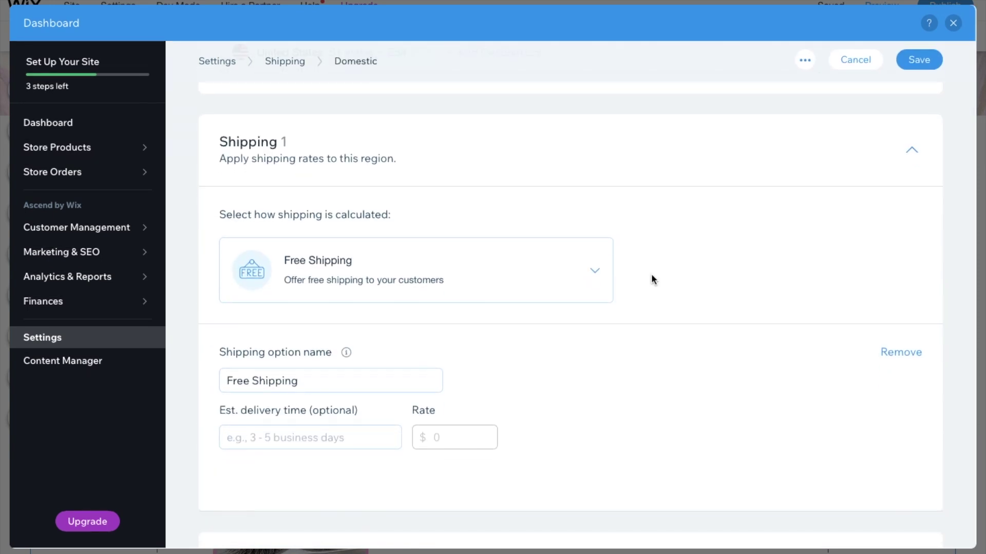
scroll(630, 282, up, 1)
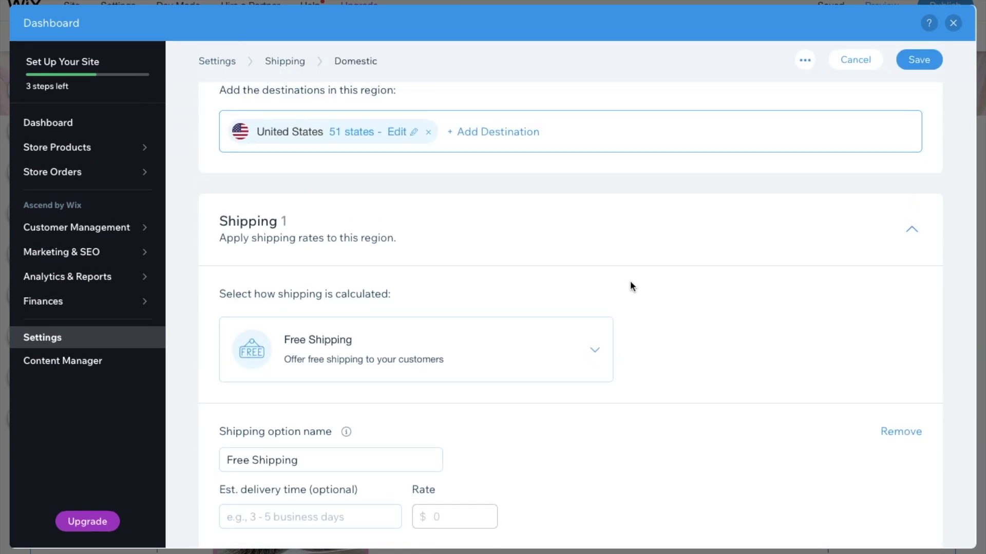
click(579, 339)
scroll(580, 338, down, 3)
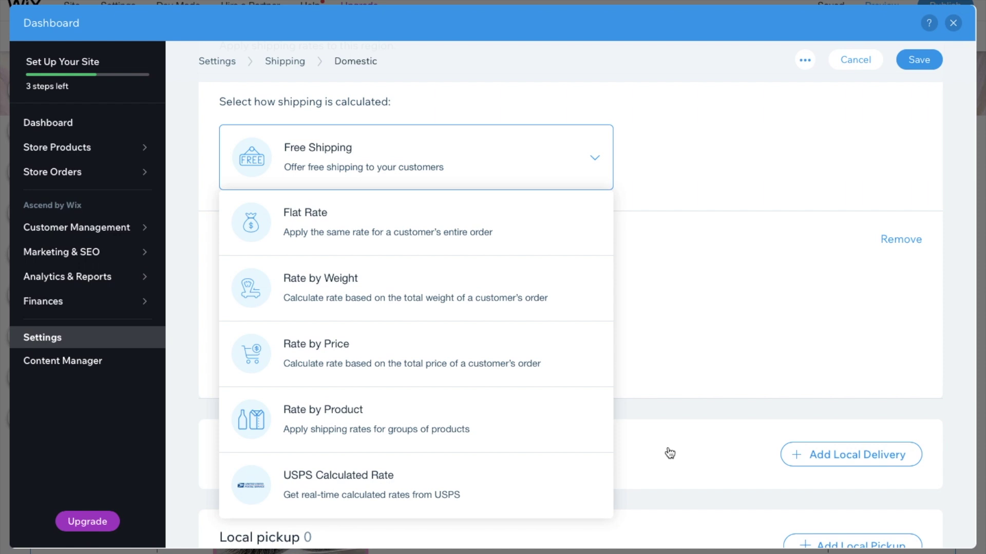
click(581, 368)
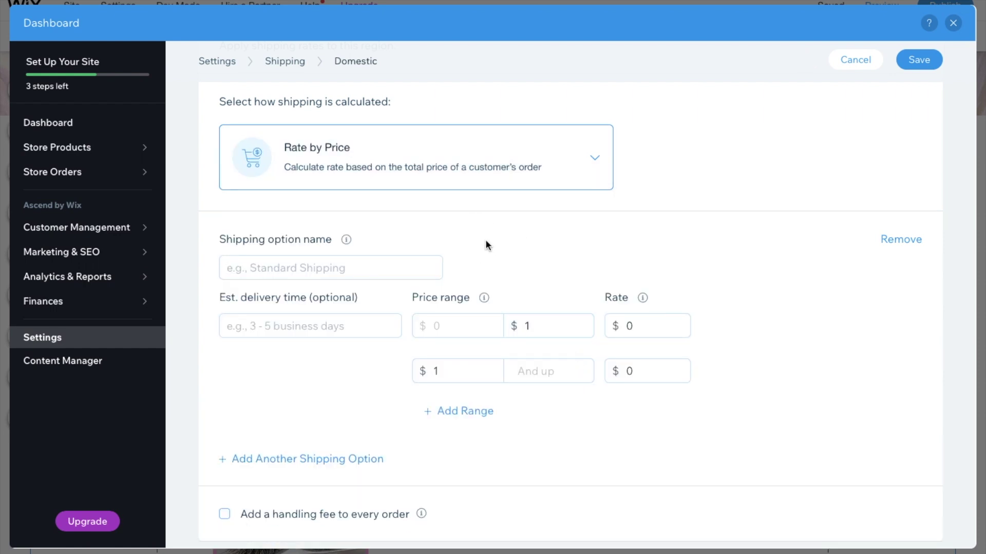
Charge a $5 rate for orders under $49 and $0 from $49 up.
click(541, 328)
key(BackSpace)
text(49)
key(Tab)
key(BackSpace)
text(5)
click(649, 371)
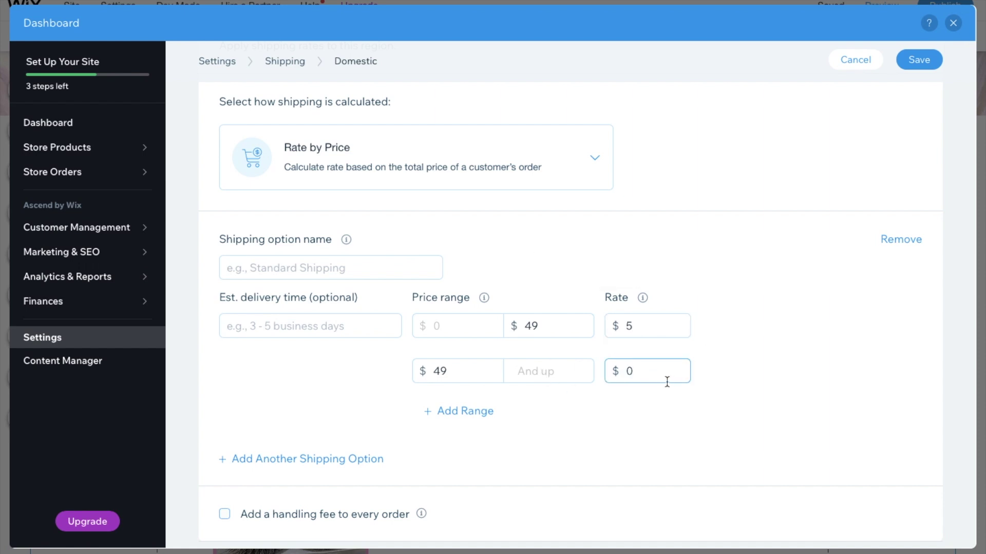
Name the option Express Shipping with 3-5 business days delivery and save the Domestic region.
click(286, 269)
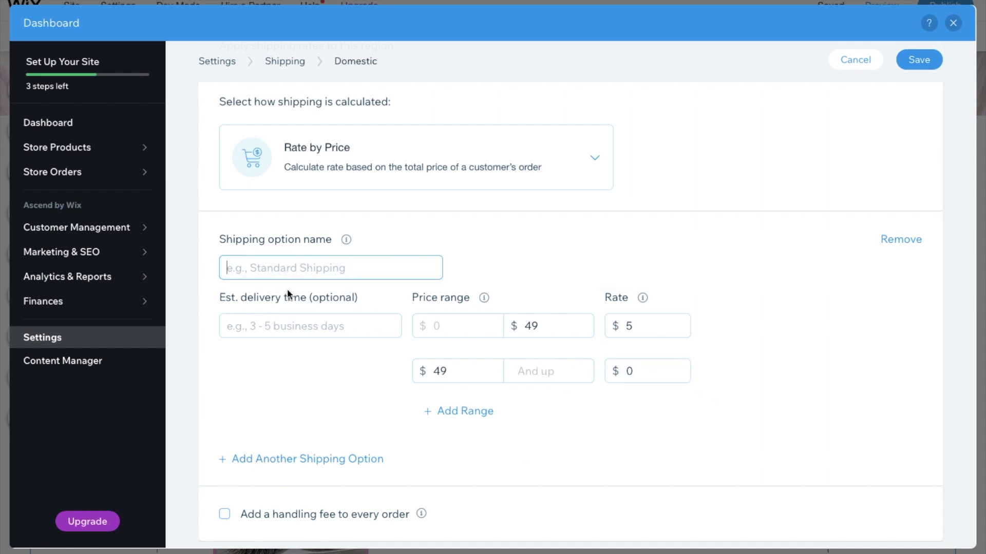
text(Express SHipping)
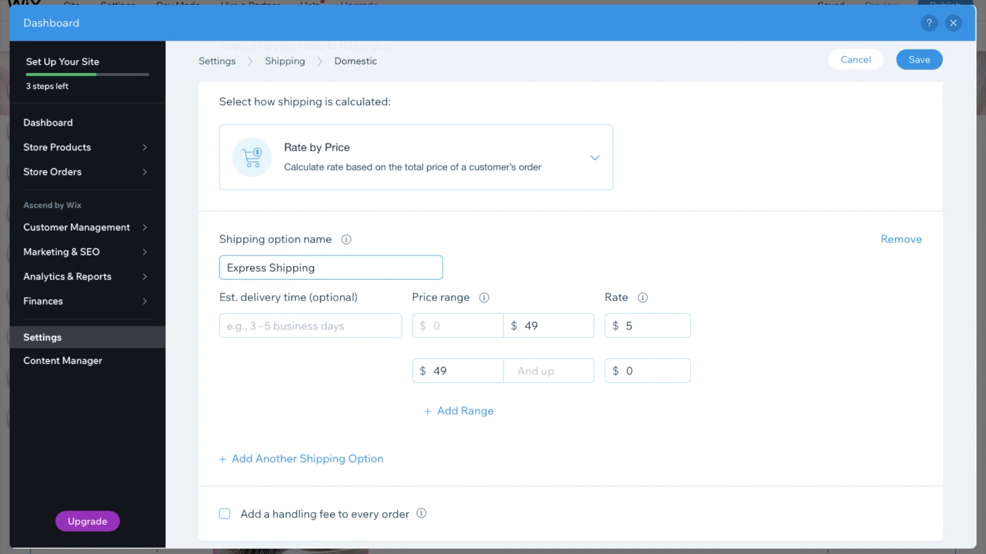
click(298, 332)
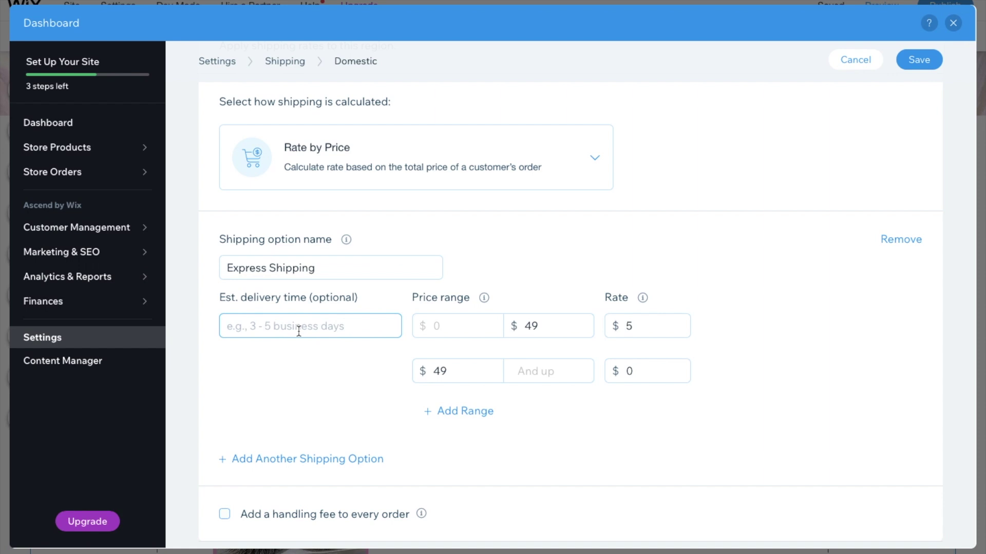
text(3-5 business days)
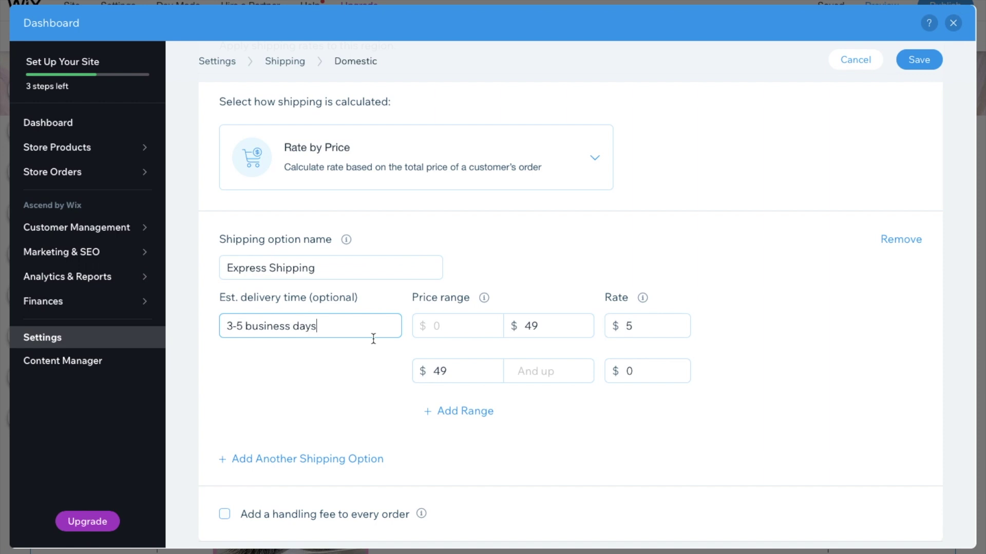
scroll(379, 357, down, 5)
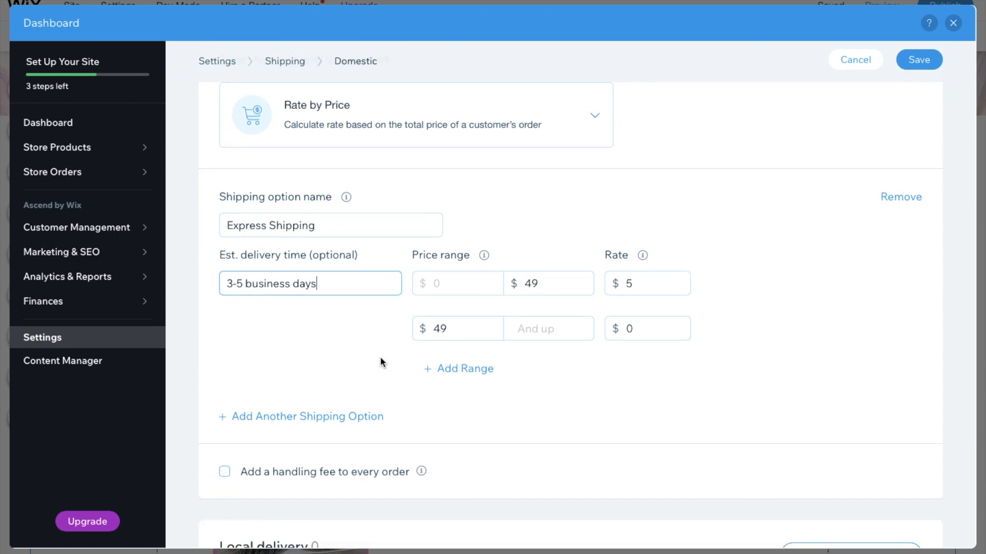
scroll(380, 356, up, 6)
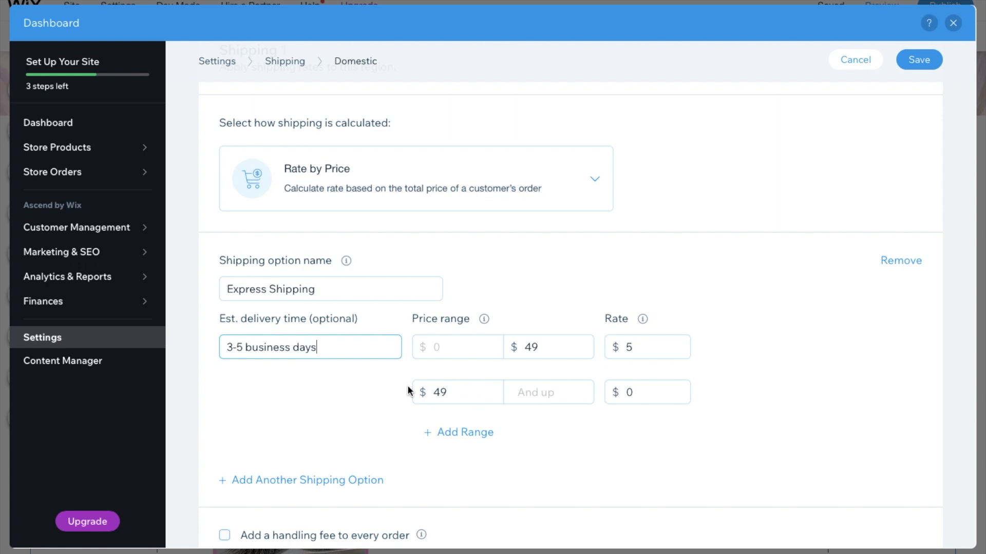
click(246, 482)
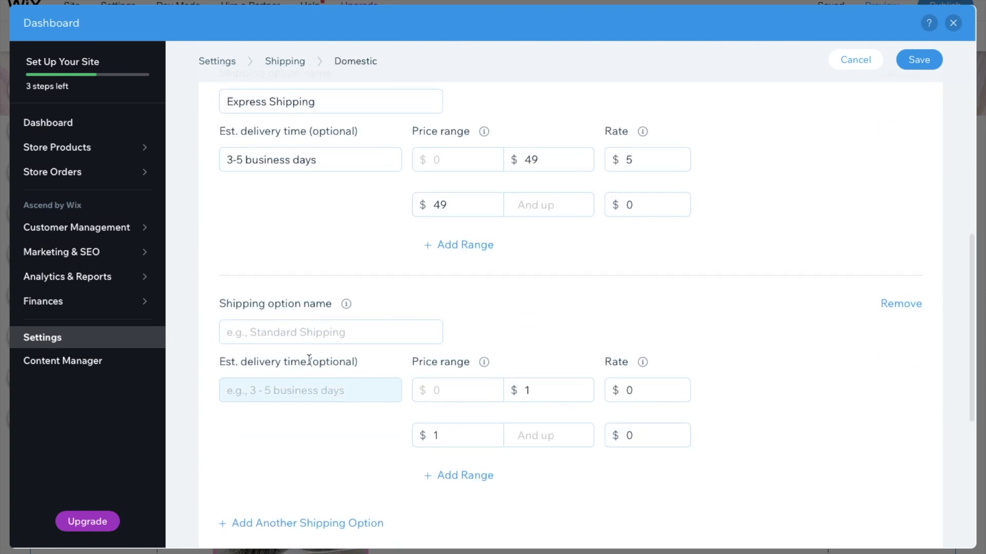
click(901, 304)
scroll(801, 233, up, 4)
scroll(802, 233, down, 7)
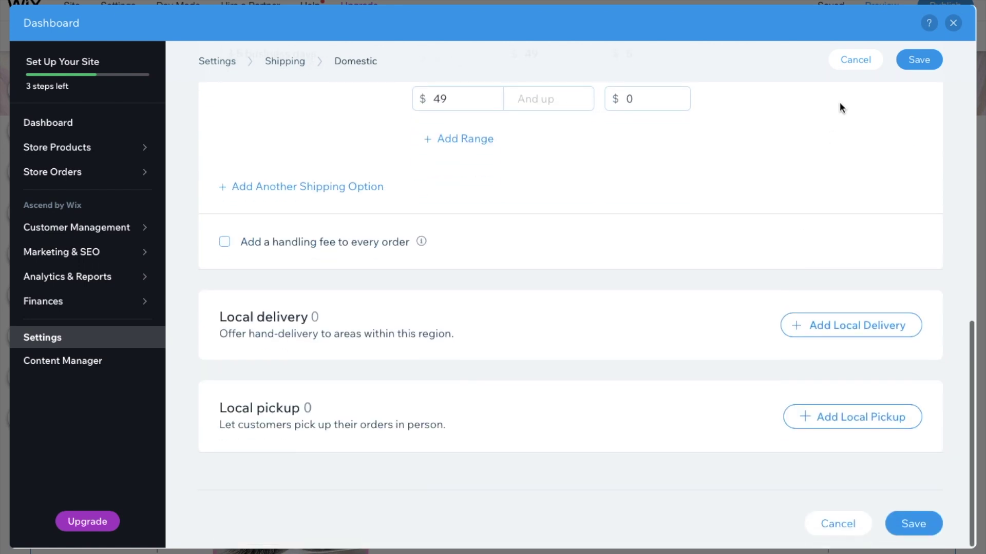
click(920, 62)
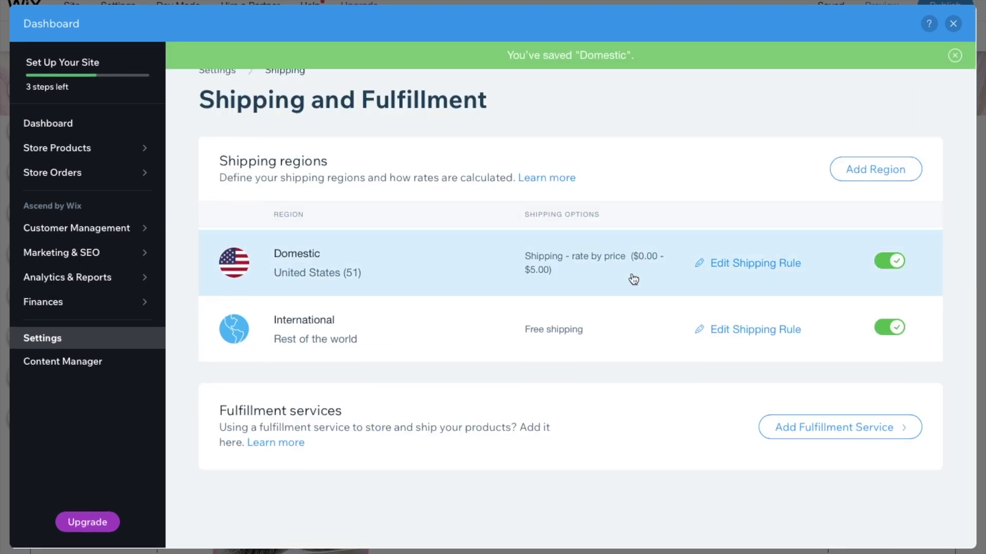
Open the International region's shipping rule, clear the Free Shipping name and browse calculation methods.
click(440, 70)
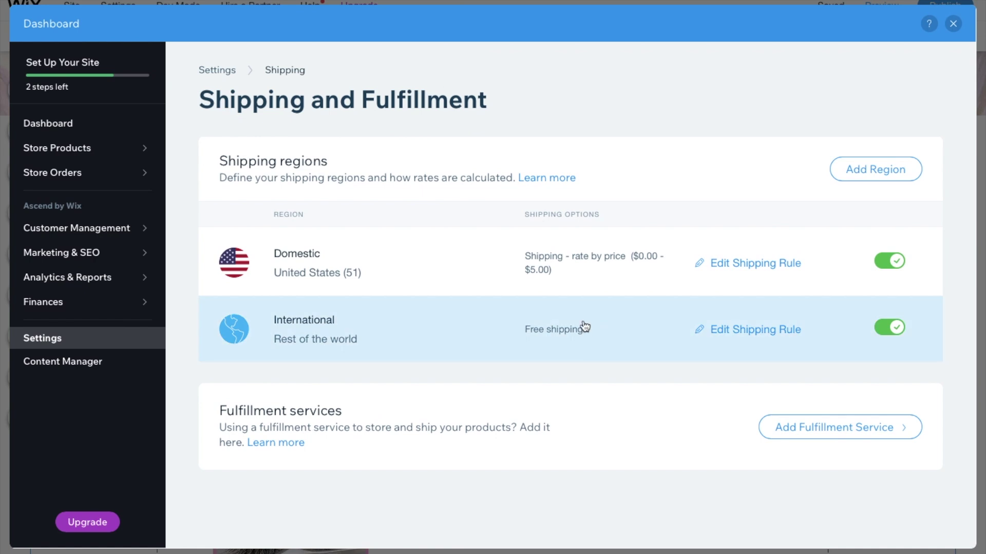
click(656, 340)
scroll(649, 314, down, 6)
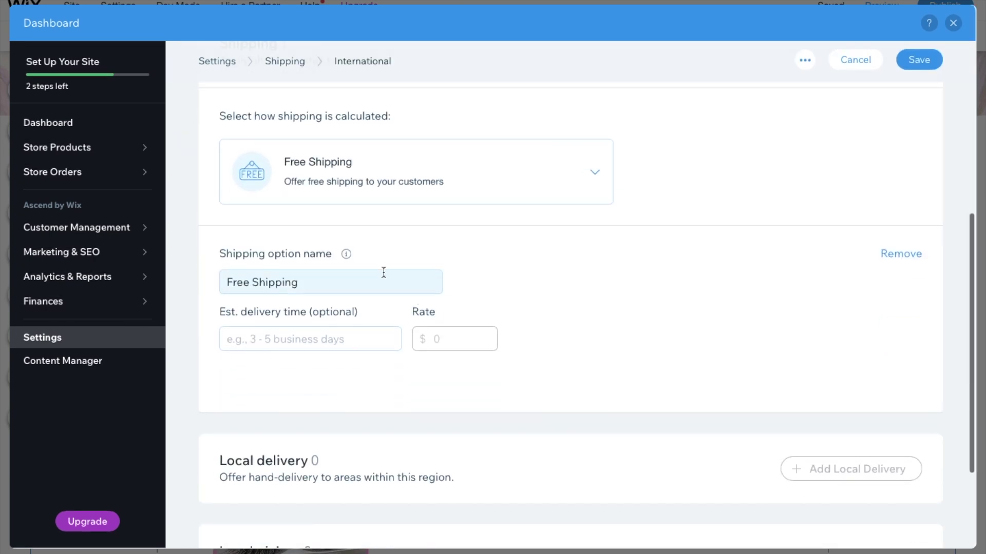
click(382, 275)
key(BackSpace)
key(BackSpace)
key(BackSpace)
key(BackSpace)
key(BackSpace)
key(BackSpace)
key(BackSpace)
key(BackSpace)
key(BackSpace)
key(BackSpace)
key(BackSpace)
key(BackSpace)
key(BackSpace)
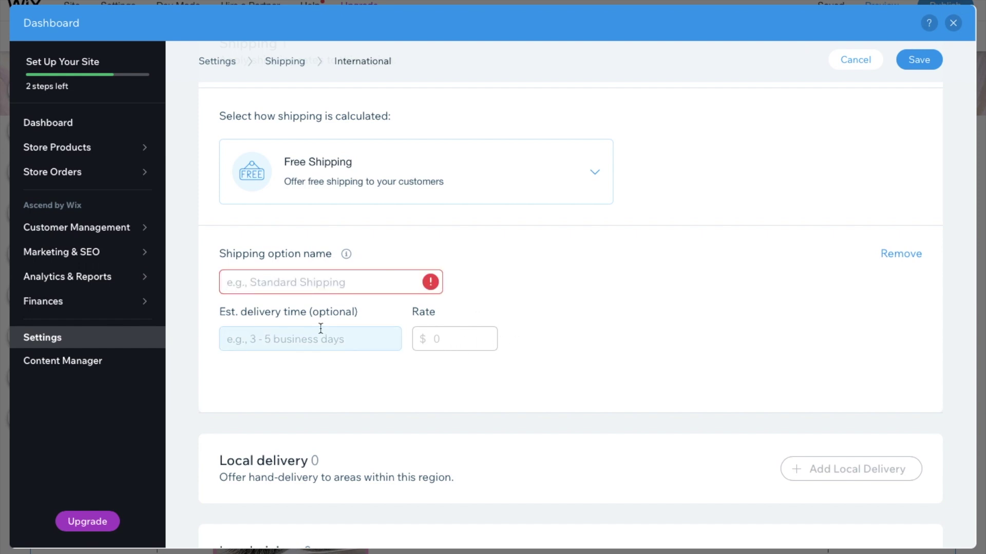
click(464, 176)
scroll(490, 249, up, 2)
scroll(491, 252, up, 4)
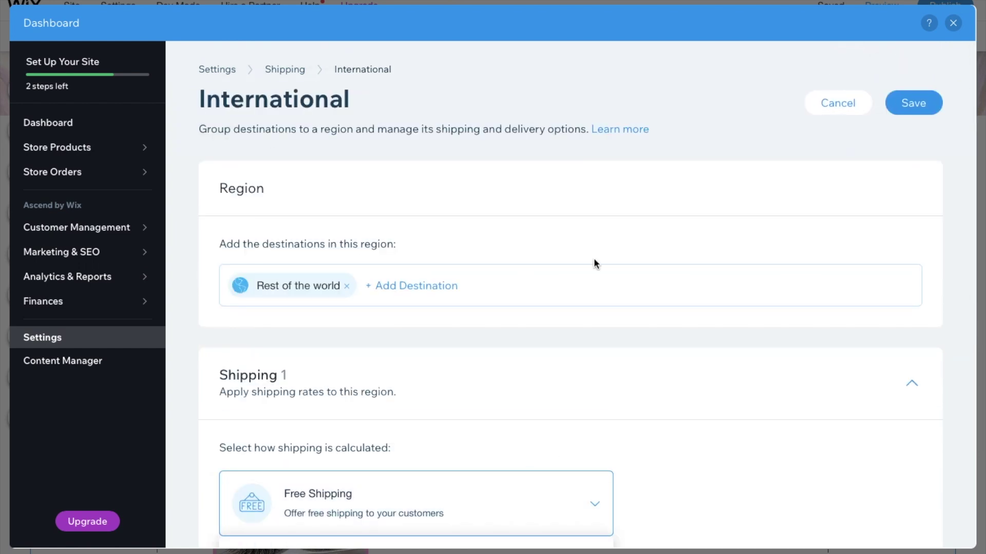
scroll(592, 391, down, 5)
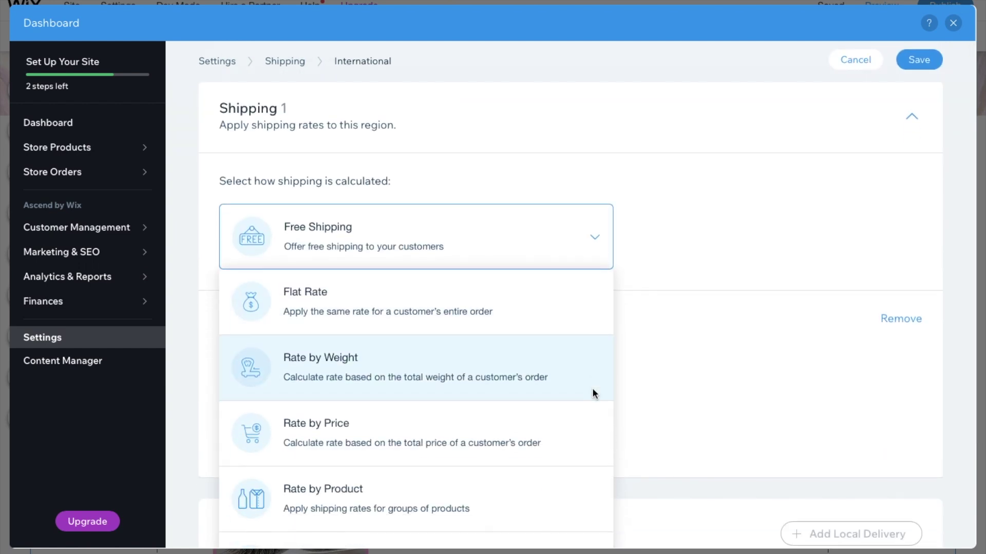
scroll(592, 388, down, 1)
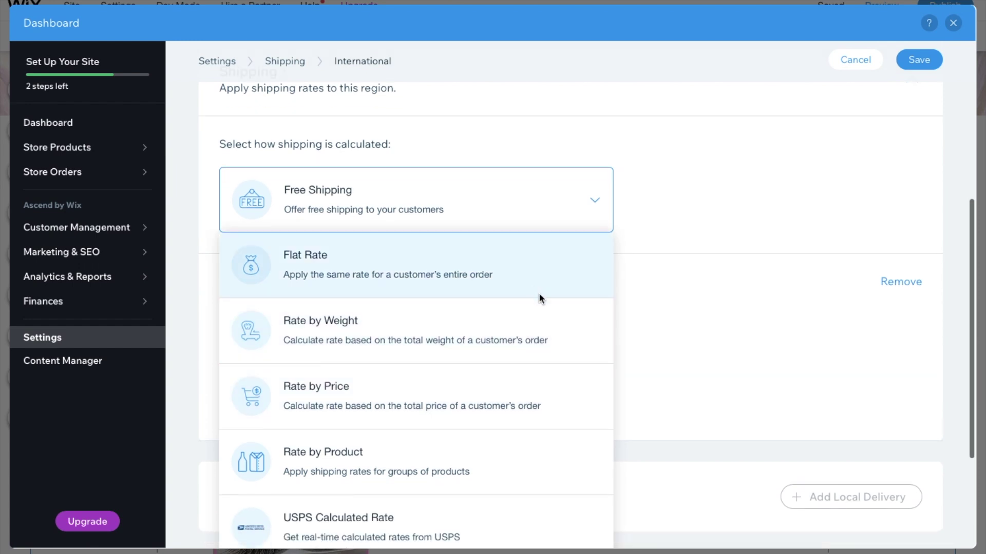
scroll(552, 383, down, 1)
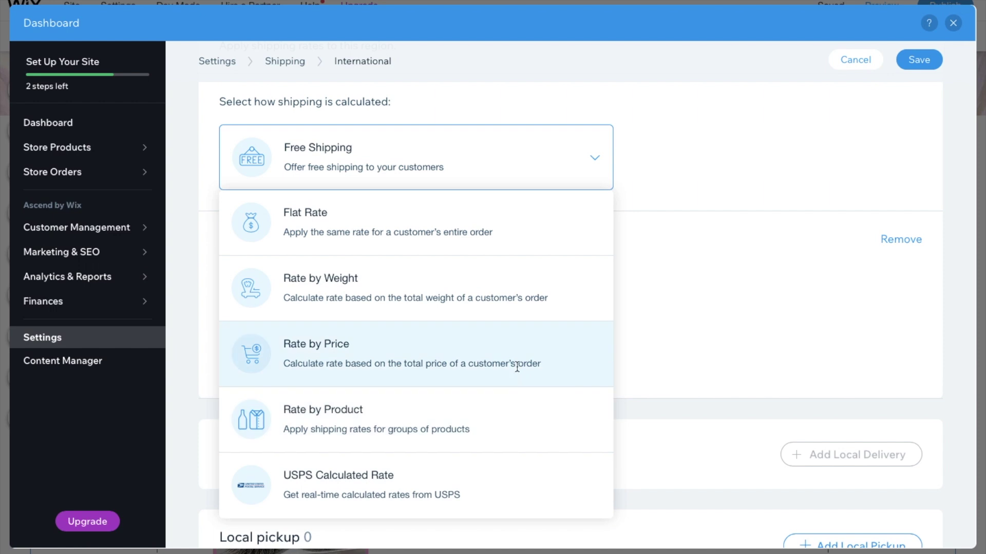
Make it a Flat Rate 'Standard Shipping', 5-7 business days, $15, free over $100, and save.
click(479, 229)
click(355, 263)
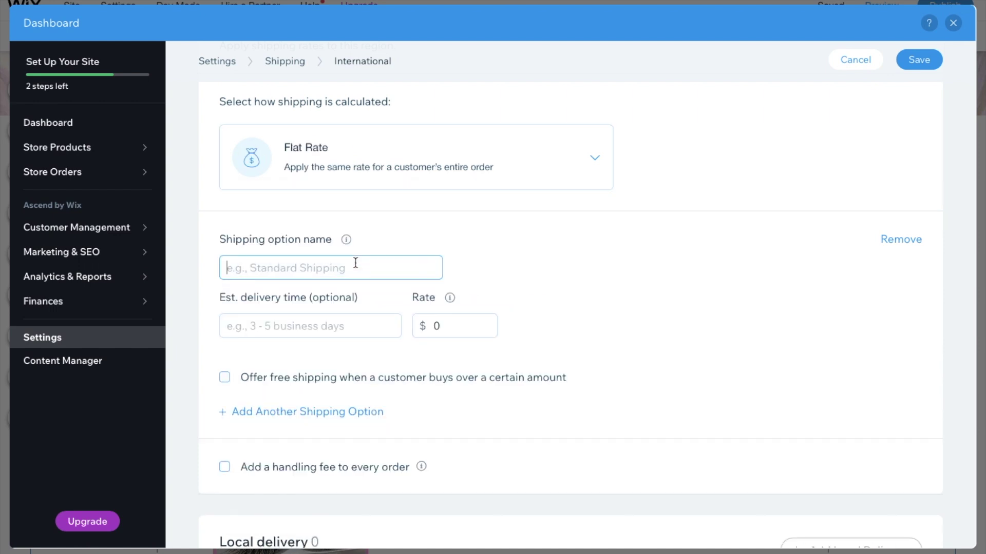
text(Standard)
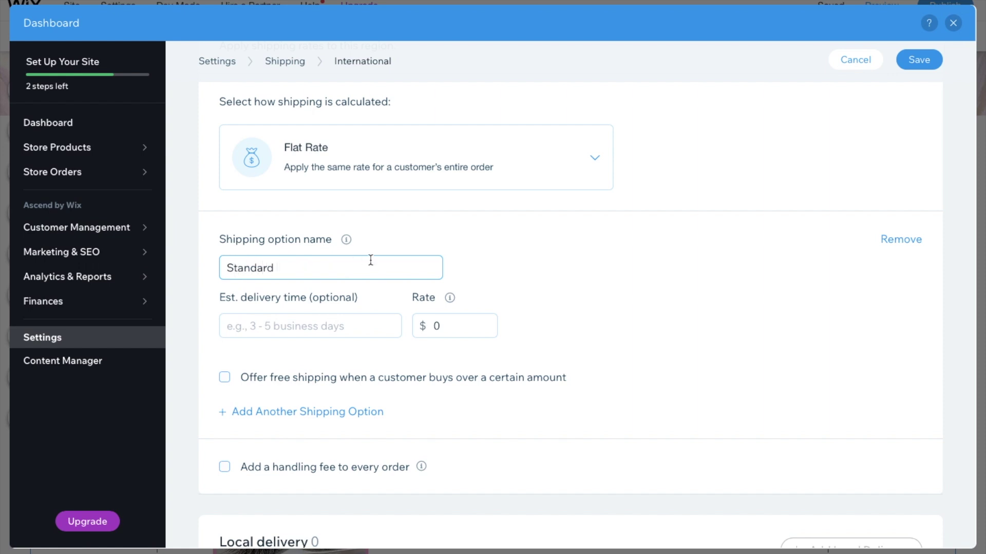
text( Shipping)
click(284, 321)
text(5-7 business days)
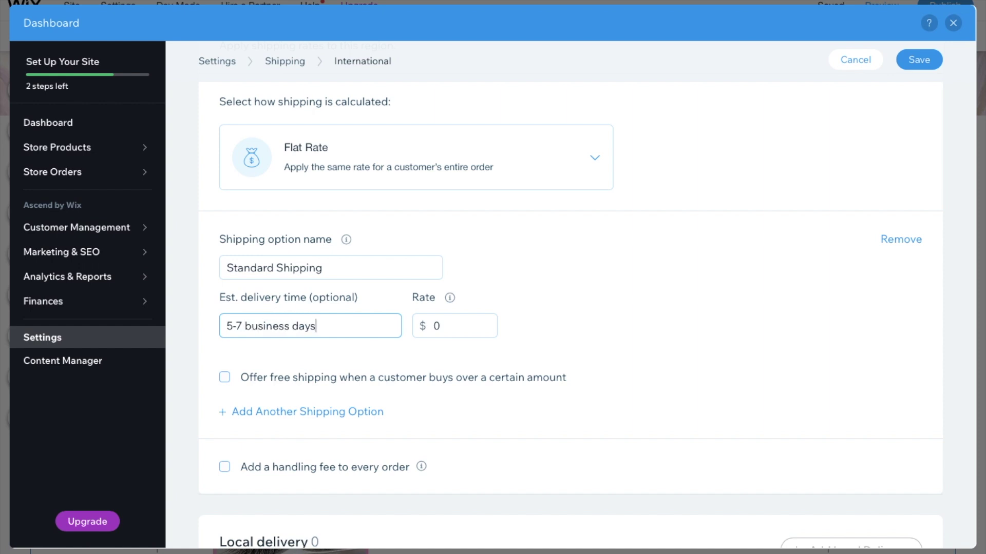
click(454, 326)
key(BackSpace)
text(15)
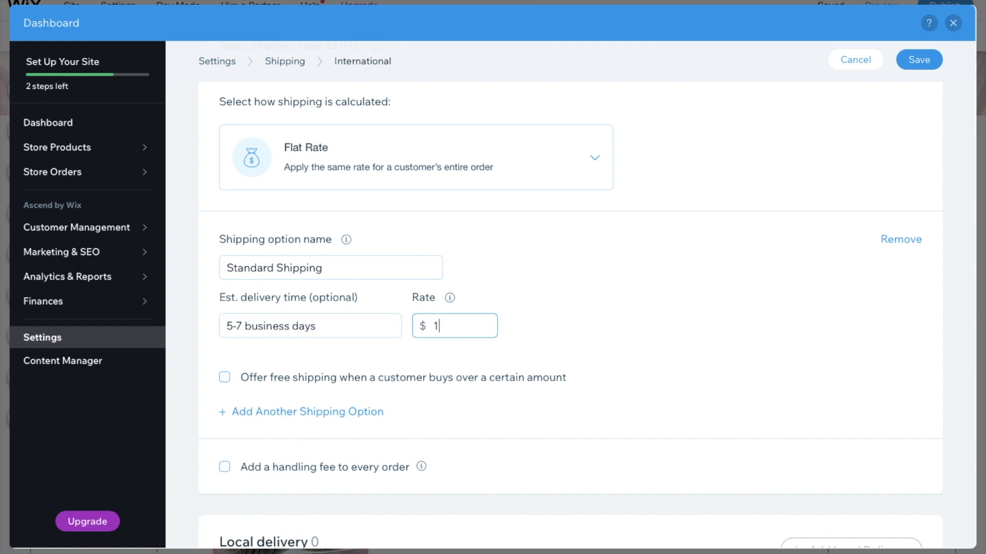
click(224, 378)
click(275, 406)
text(100)
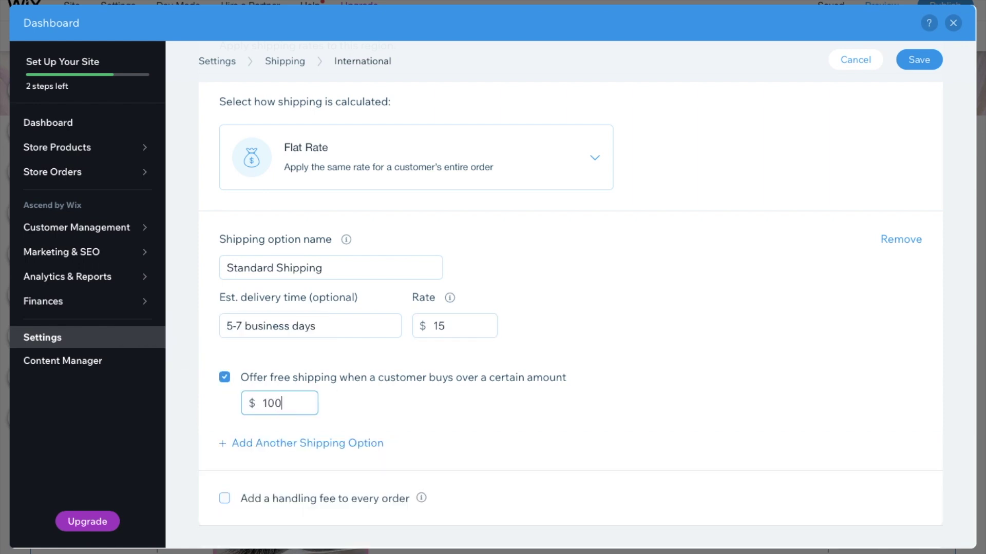
click(918, 59)
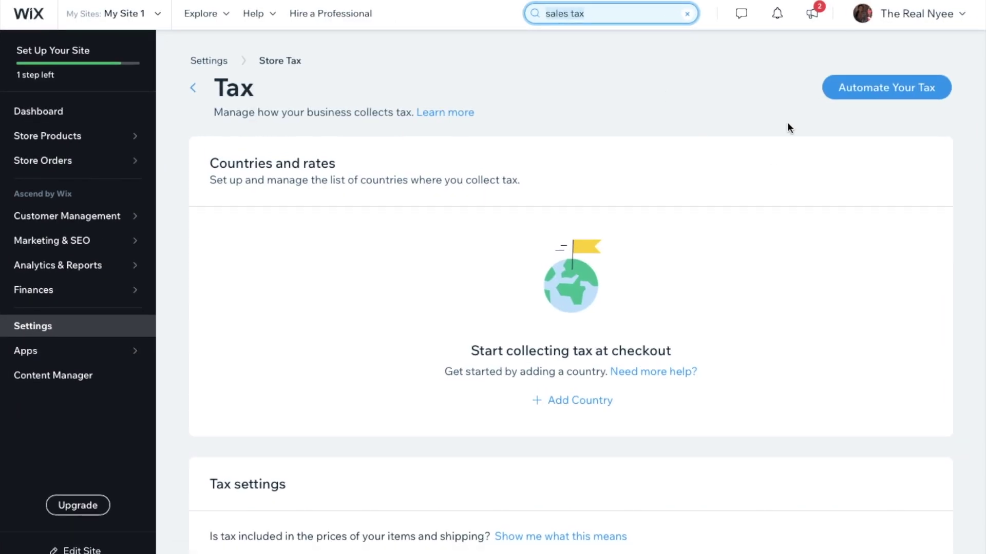
Start automating sales tax with Avalara and agree to its service terms.
mouse_move(884, 95)
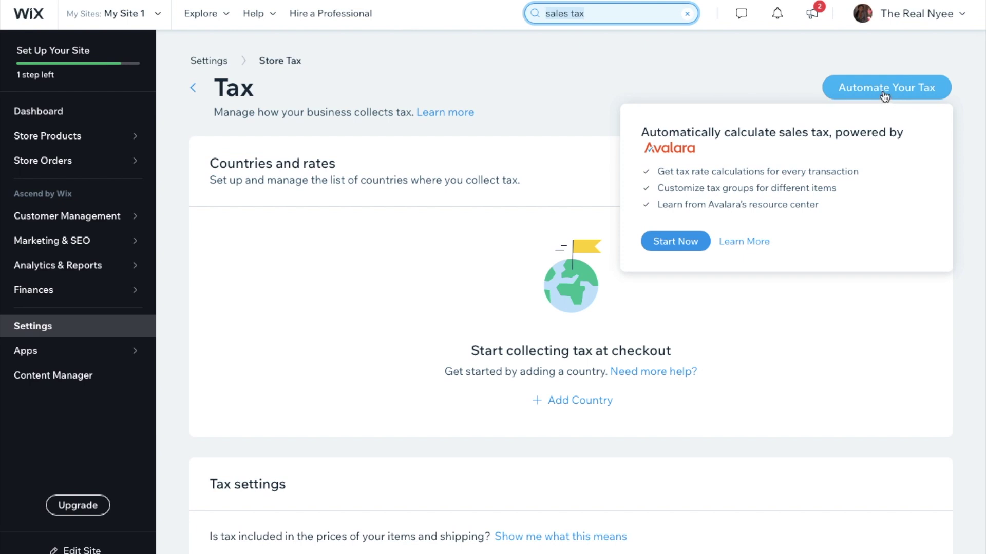
click(884, 95)
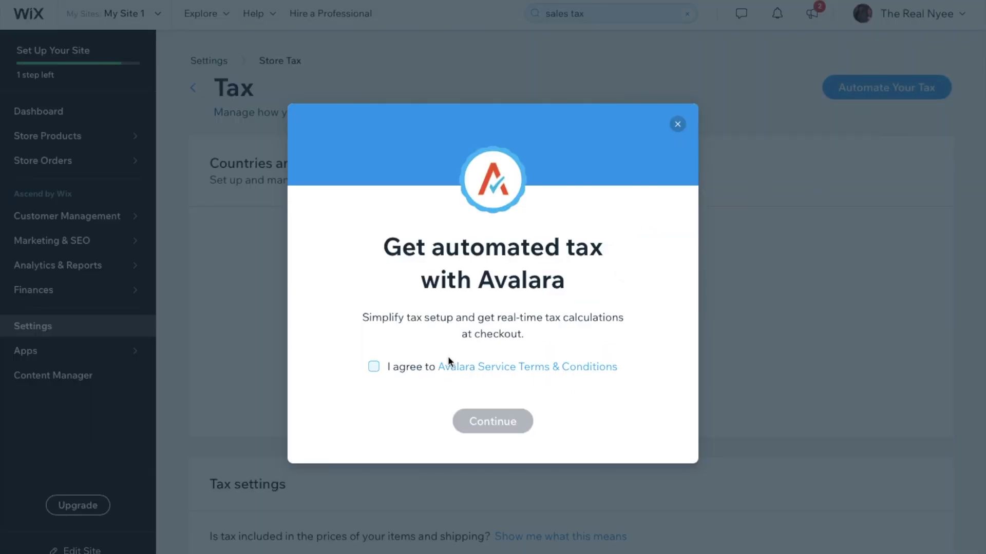
click(374, 367)
click(494, 425)
Create the Avalara account with the owner's first and last name and business address.
text(ny)
key(BackSpace)
key(BackSpace)
key(Tab)
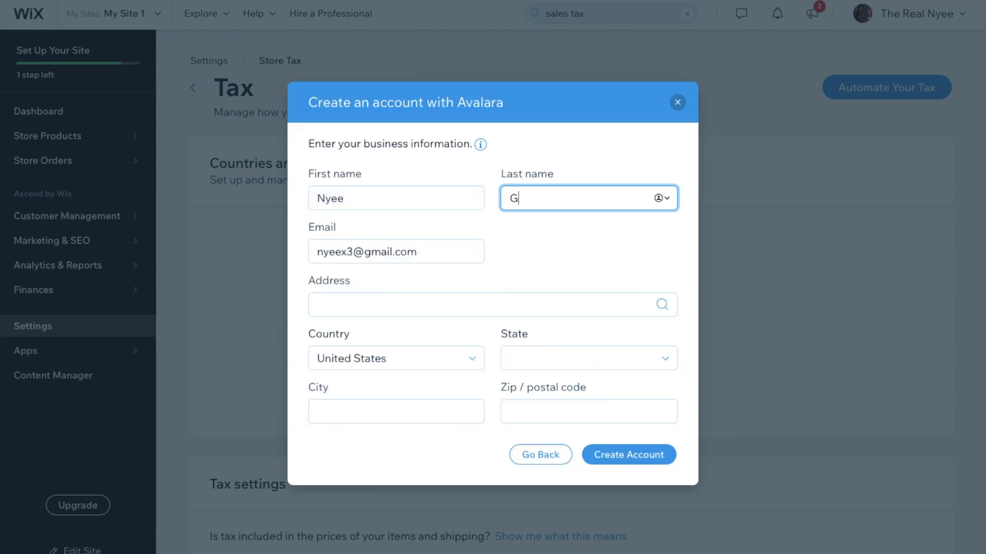
click(322, 311)
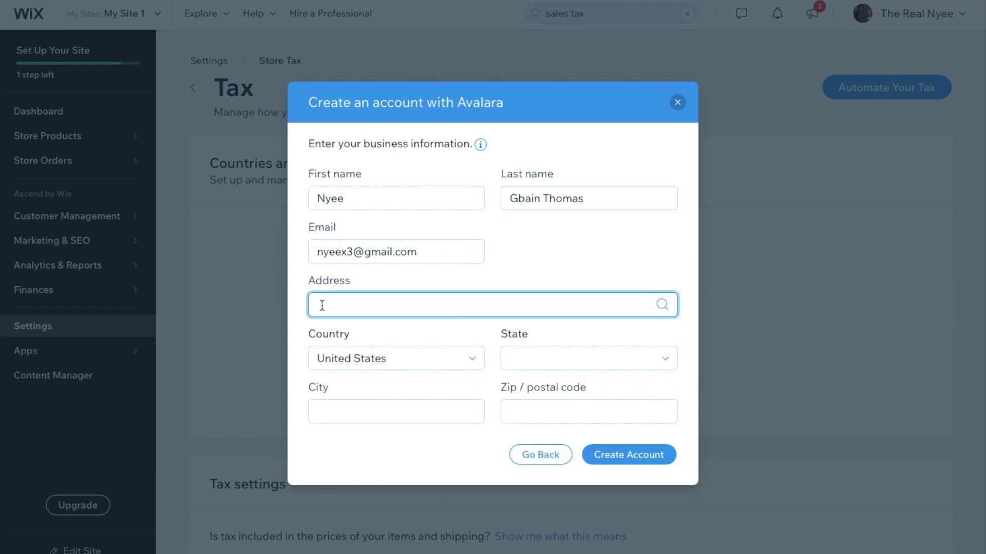
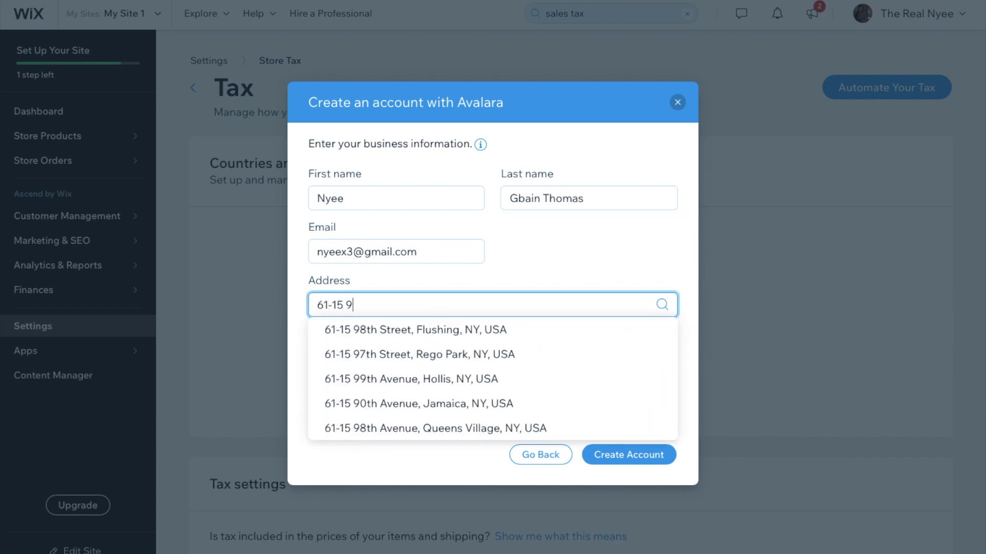
click(374, 331)
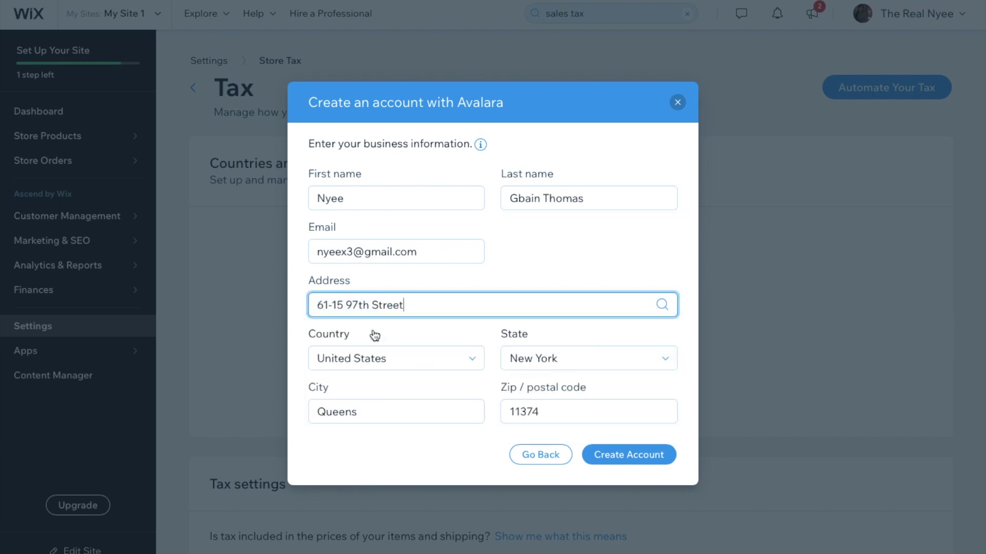
click(649, 455)
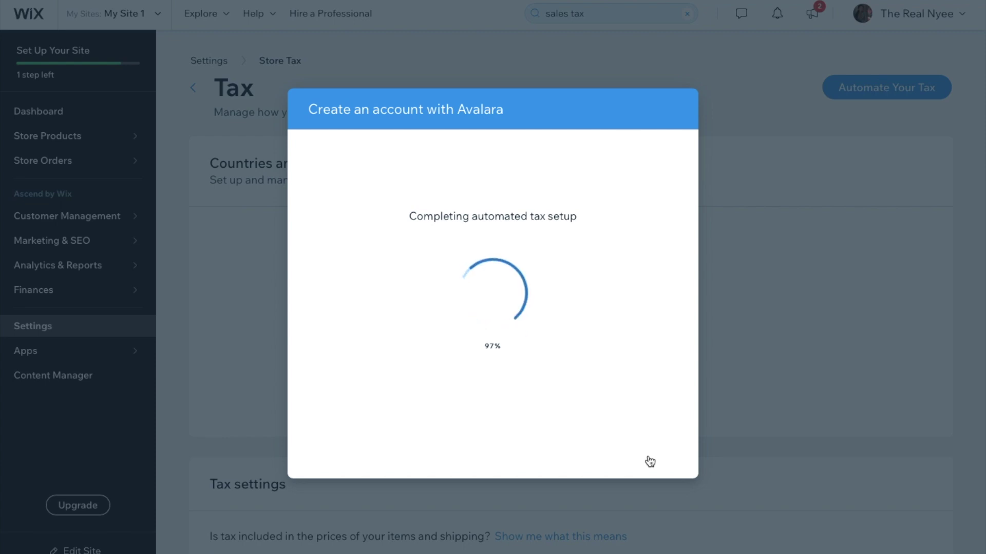
Dismiss the tax automation success message and open the United States tax rates.
click(522, 413)
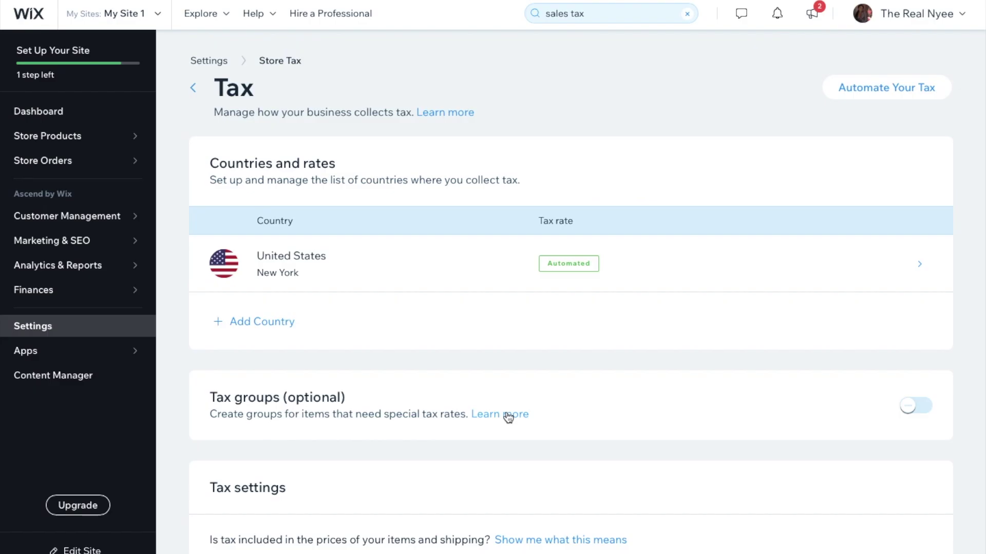
scroll(501, 381, down, 1)
scroll(520, 374, down, 2)
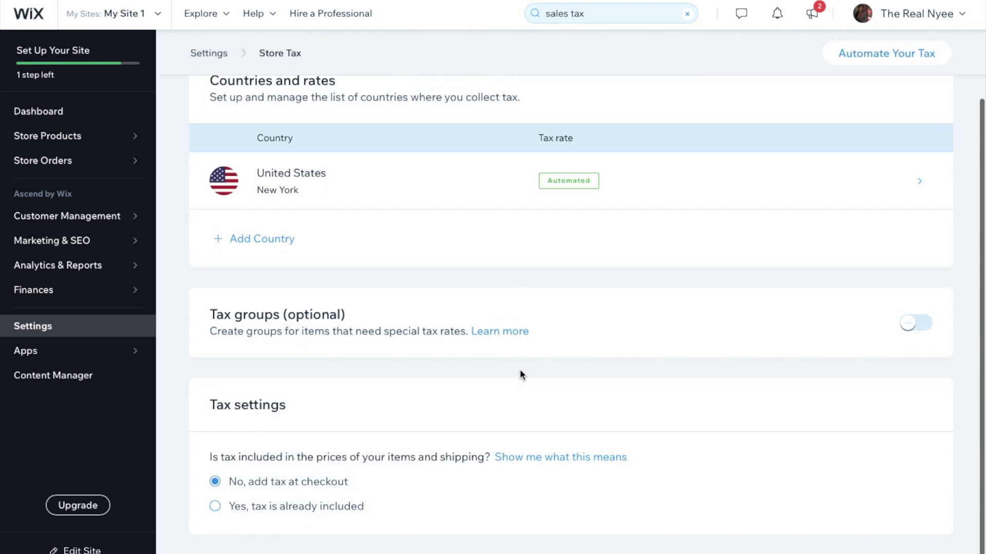
scroll(520, 374, up, 2)
click(905, 269)
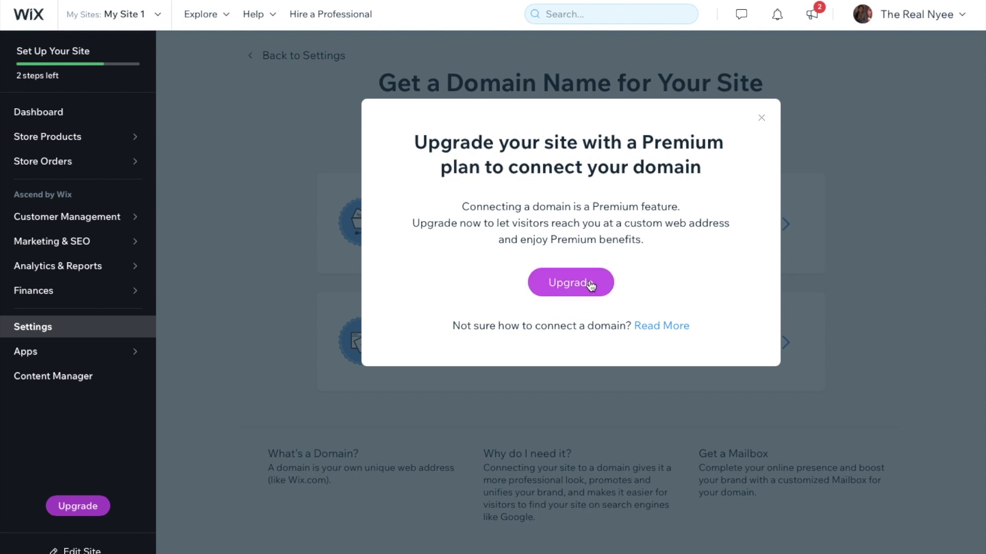
Start the Premium upgrade and try .net, .biz and .xyz endings in the domain search.
click(564, 285)
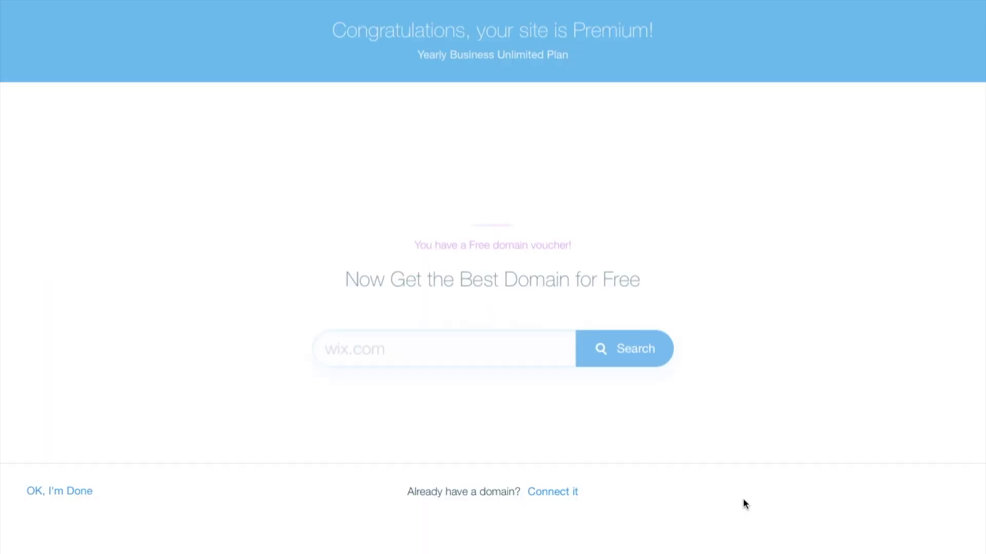
text(net)
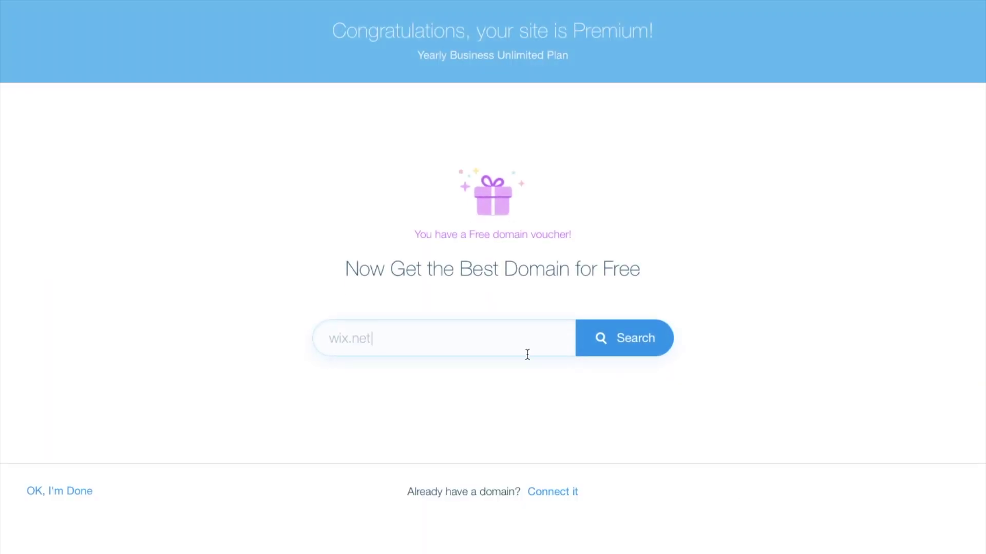
key(BackSpace)
key(BackSpace)
key(BackSpace)
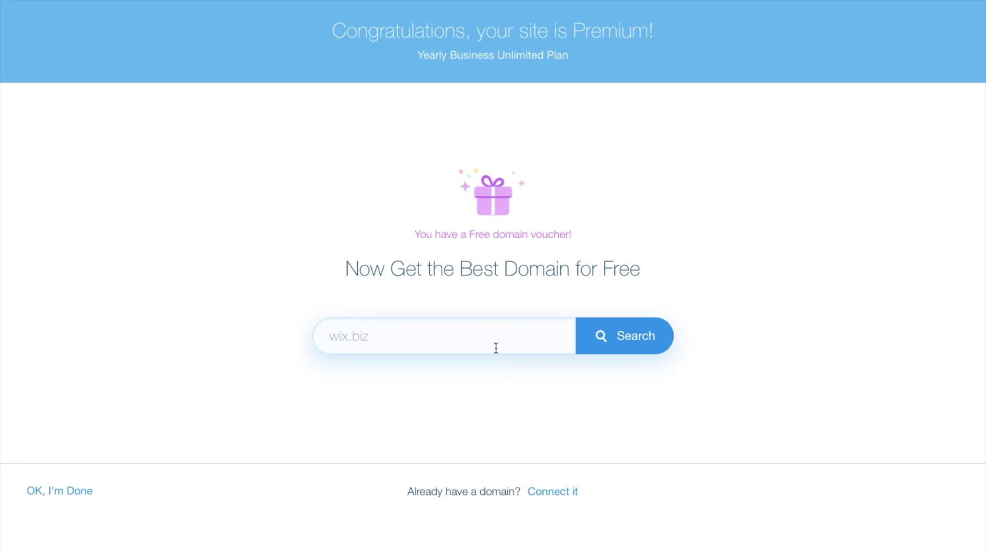
key(BackSpace)
key(BackSpace)
key(BackSpace)
text(xyz)
key(BackSpace)
key(BackSpace)
key(BackSpace)
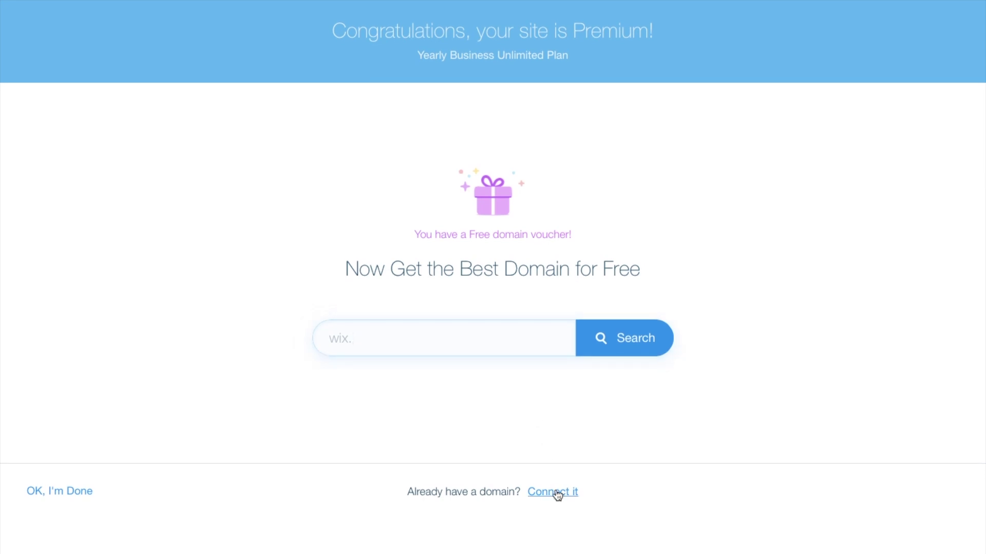
Choose to connect the already-owned domain luxepinklashes.com and continue to provider lookup.
click(552, 491)
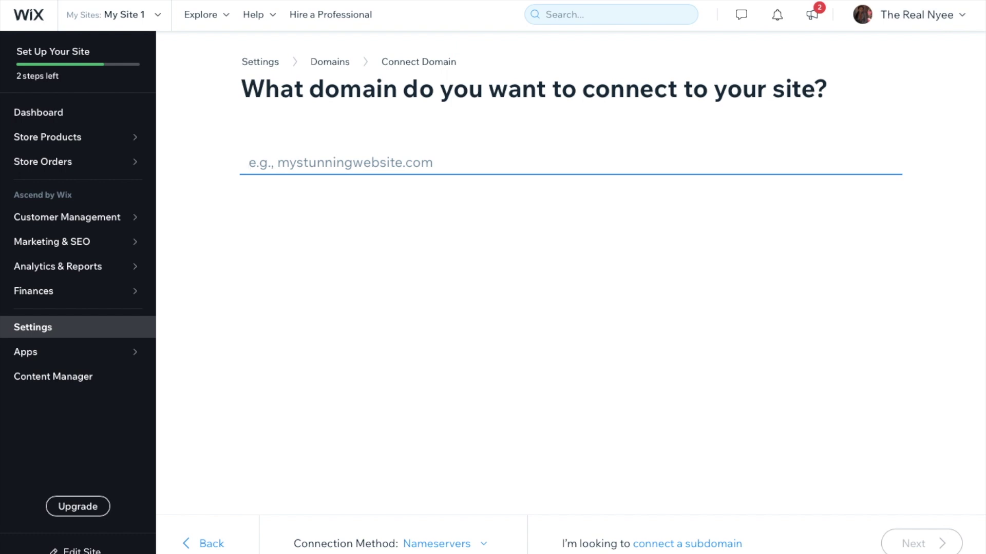
text(luxepi)
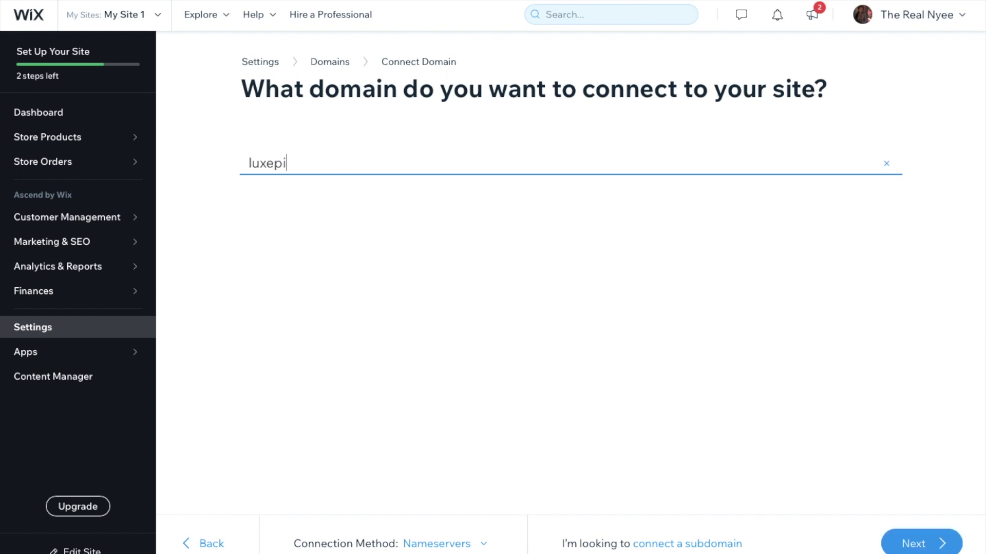
text(nklashes.com)
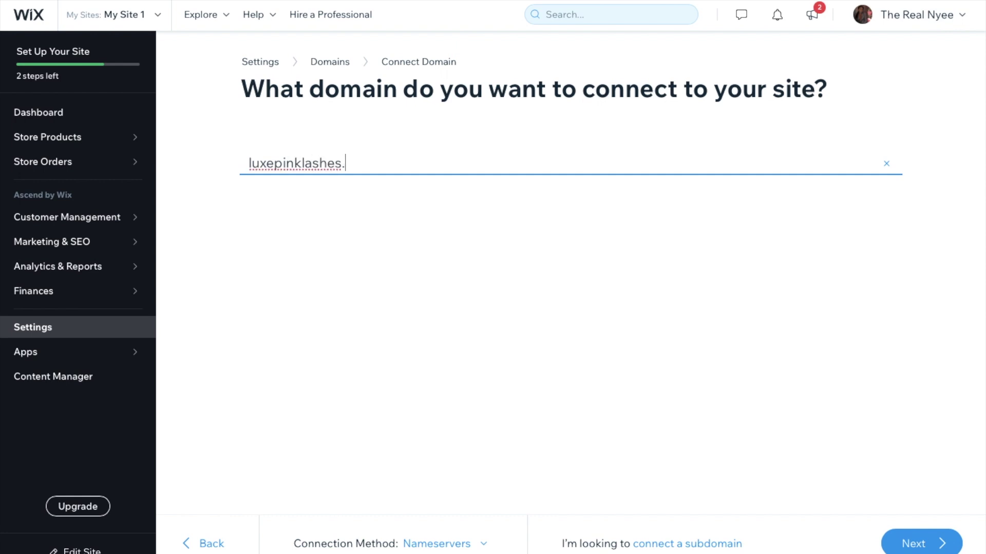
click(918, 539)
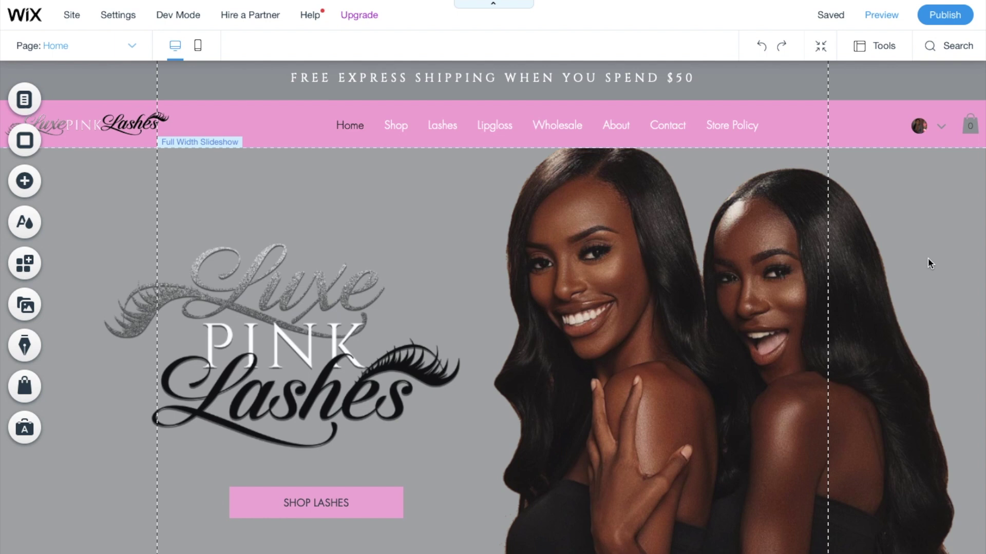
Preview the site on desktop and scroll through the home page.
click(872, 9)
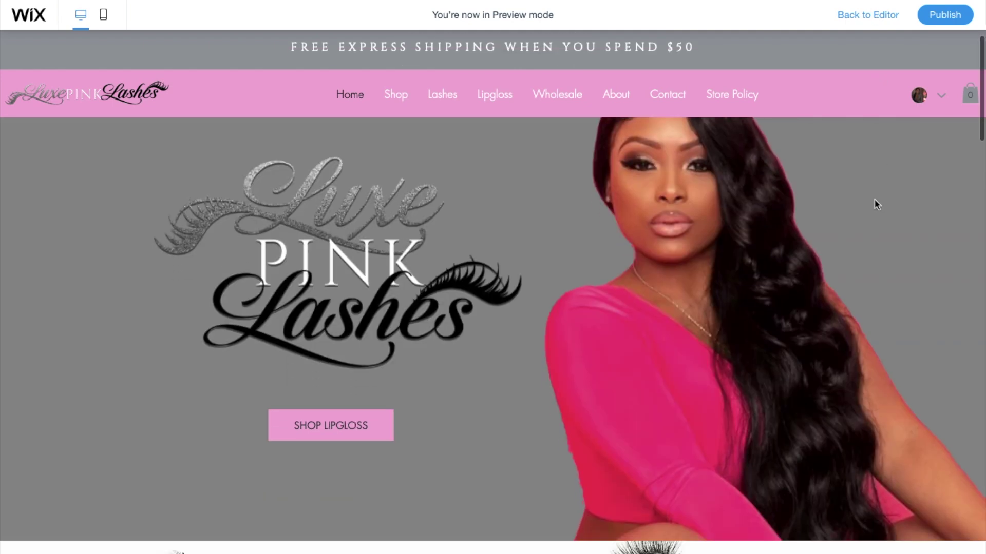
scroll(876, 203, down, 6)
scroll(875, 203, down, 10)
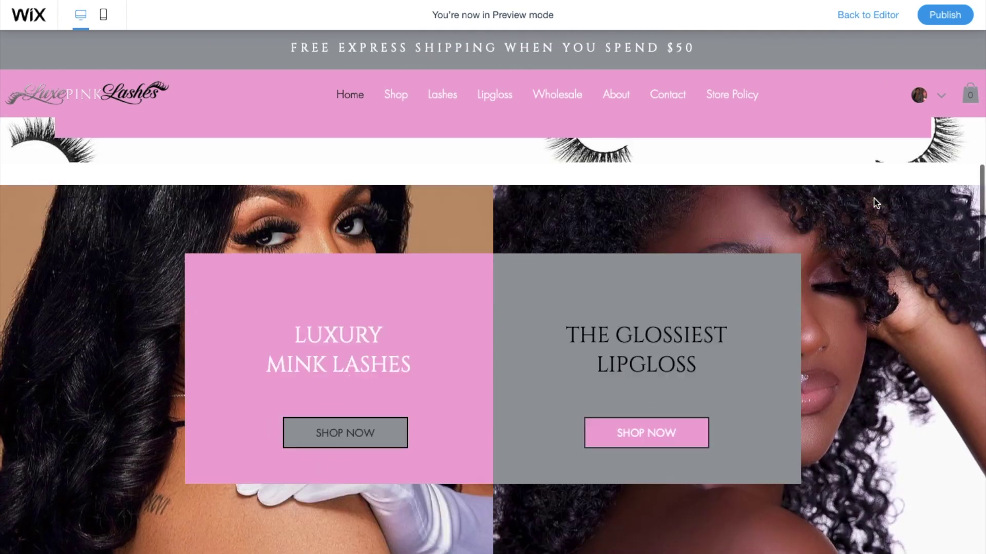
scroll(873, 199, down, 9)
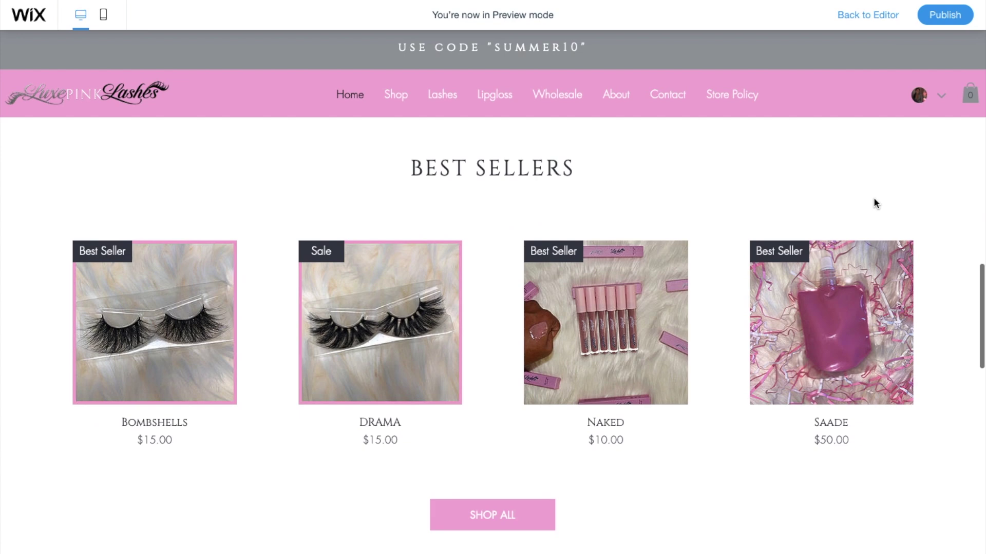
scroll(924, 295, down, 6)
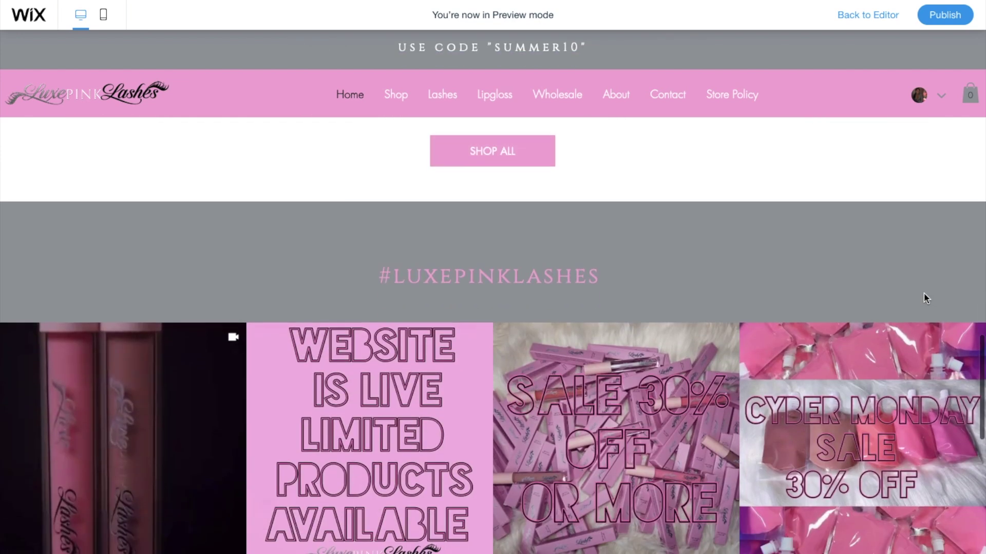
scroll(854, 271, up, 13)
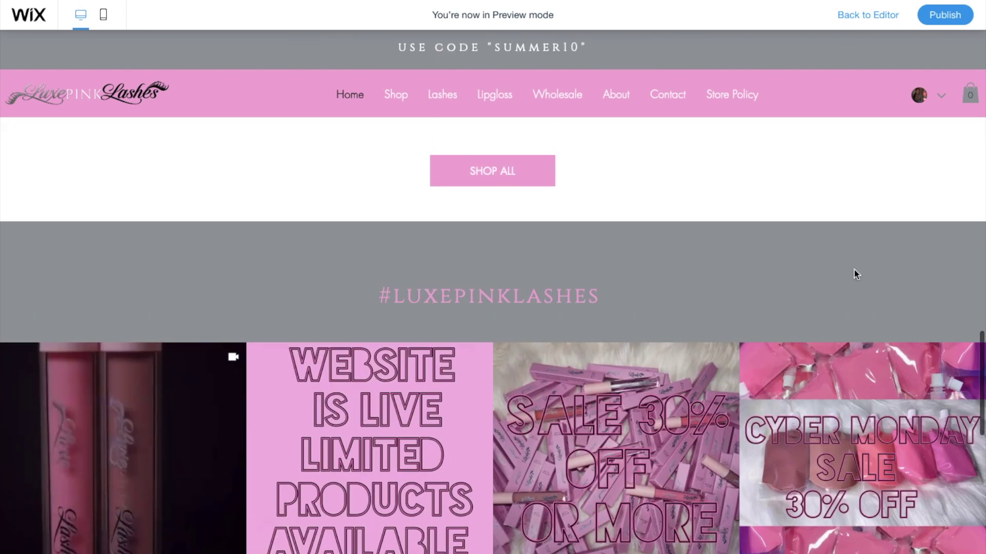
scroll(854, 272, up, 15)
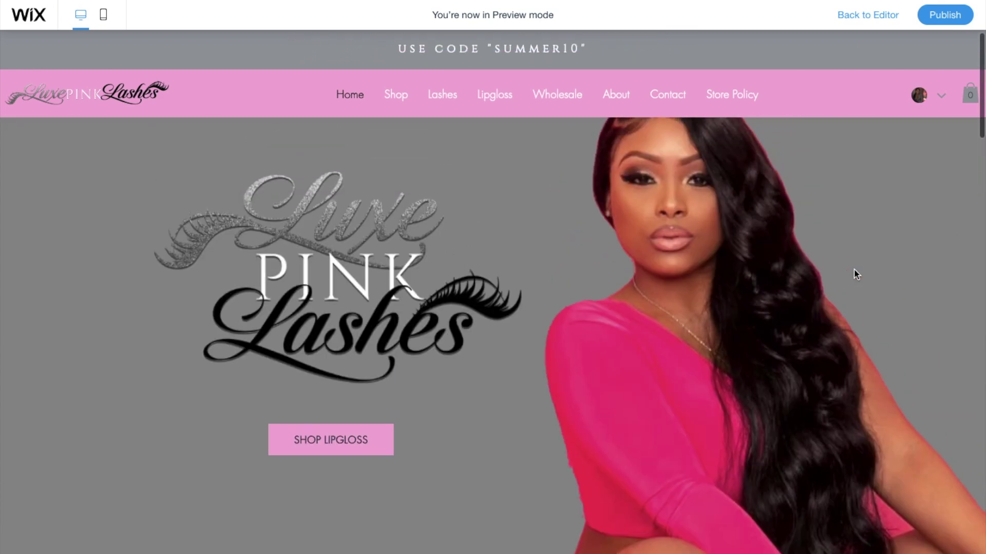
Visit the Lipgloss, About and Contact pages, then return to Home.
click(483, 105)
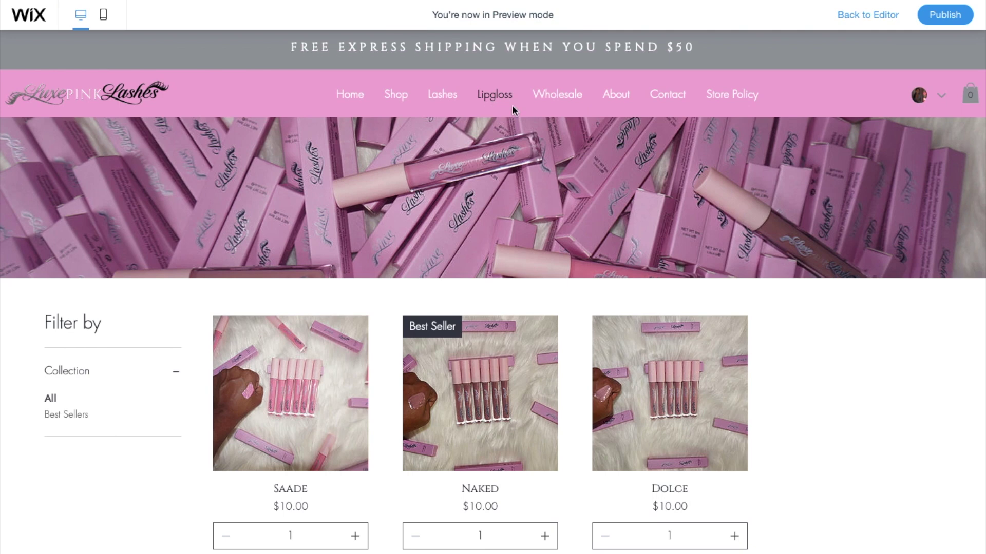
click(611, 105)
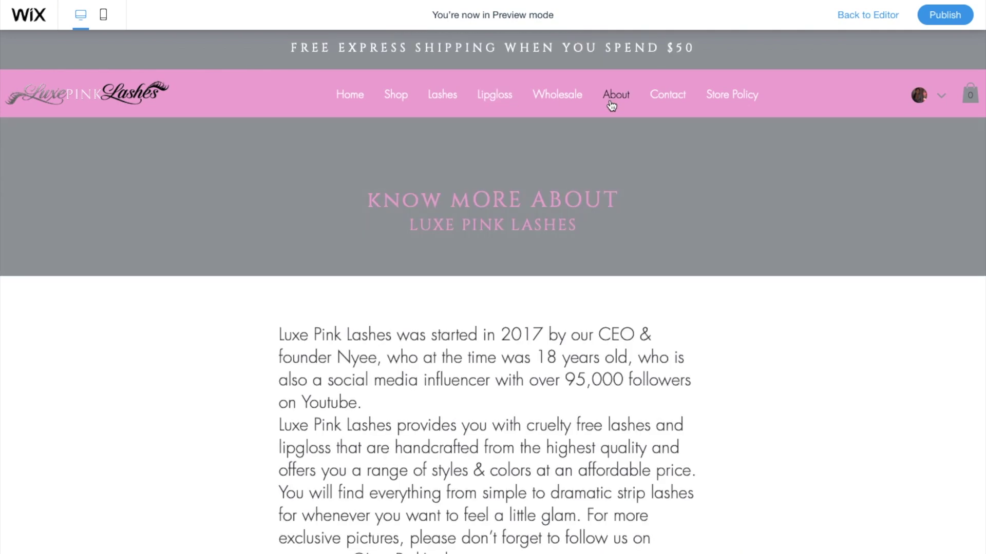
scroll(784, 344, down, 7)
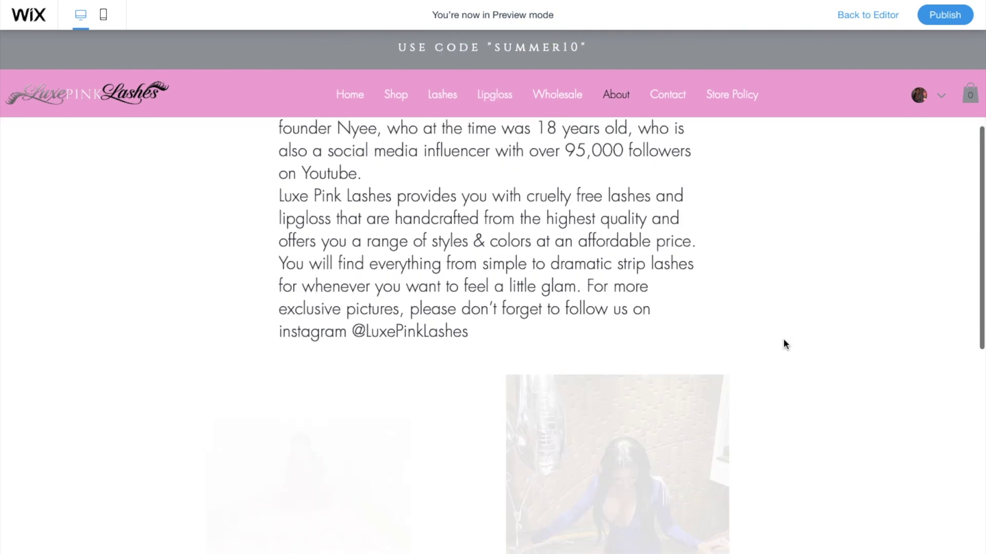
scroll(784, 344, up, 3)
scroll(783, 344, up, 4)
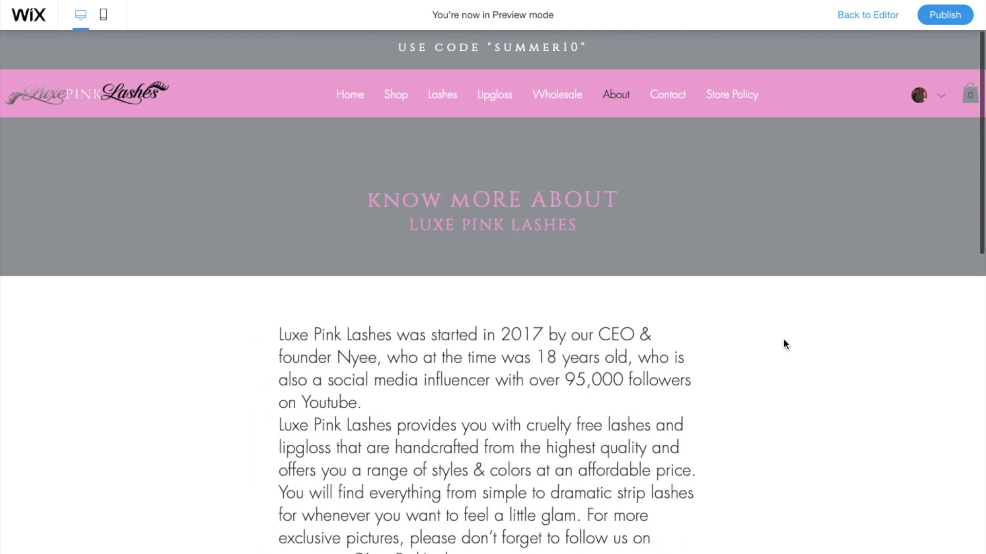
click(653, 100)
scroll(725, 303, down, 5)
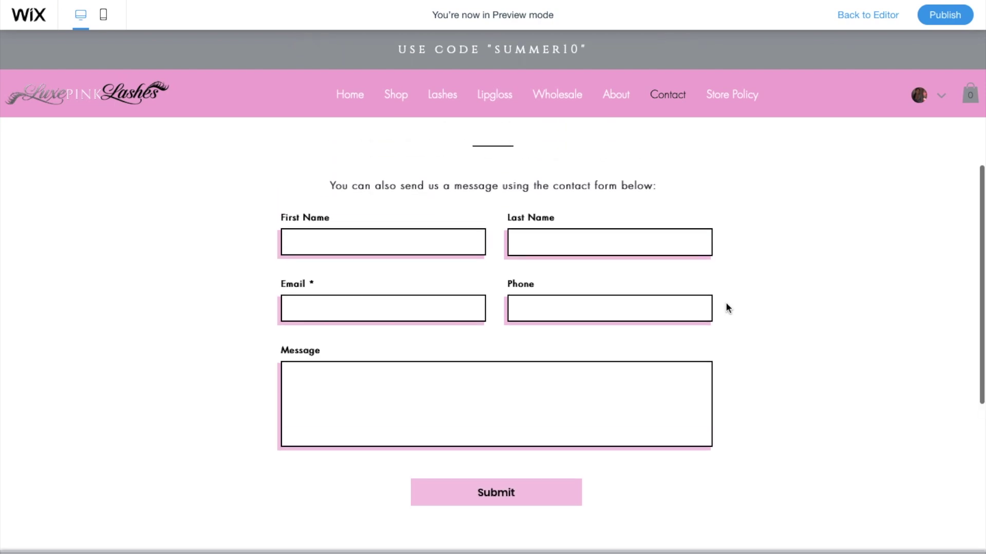
scroll(726, 303, up, 5)
click(349, 98)
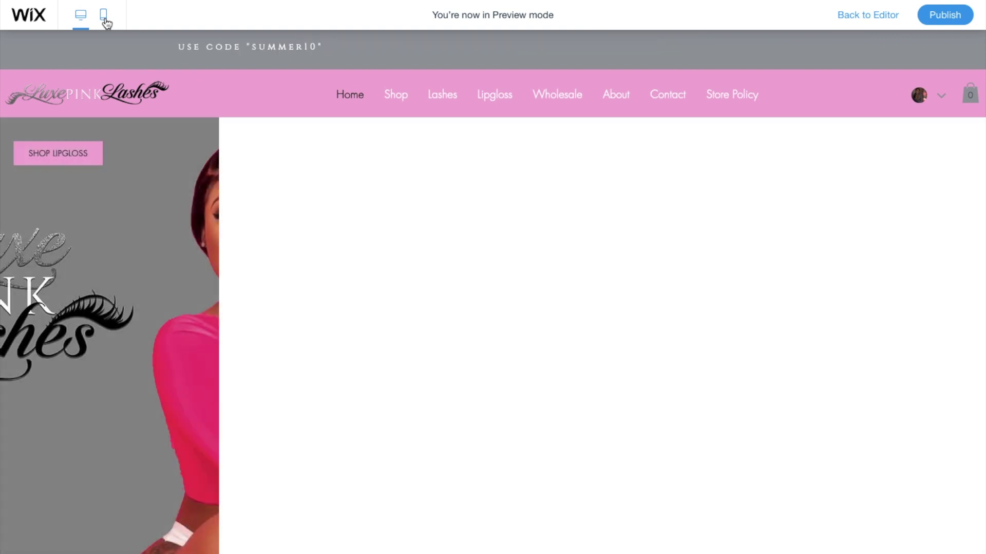
Switch the preview to mobile and scroll the phone-frame home page down to the best sellers.
click(104, 15)
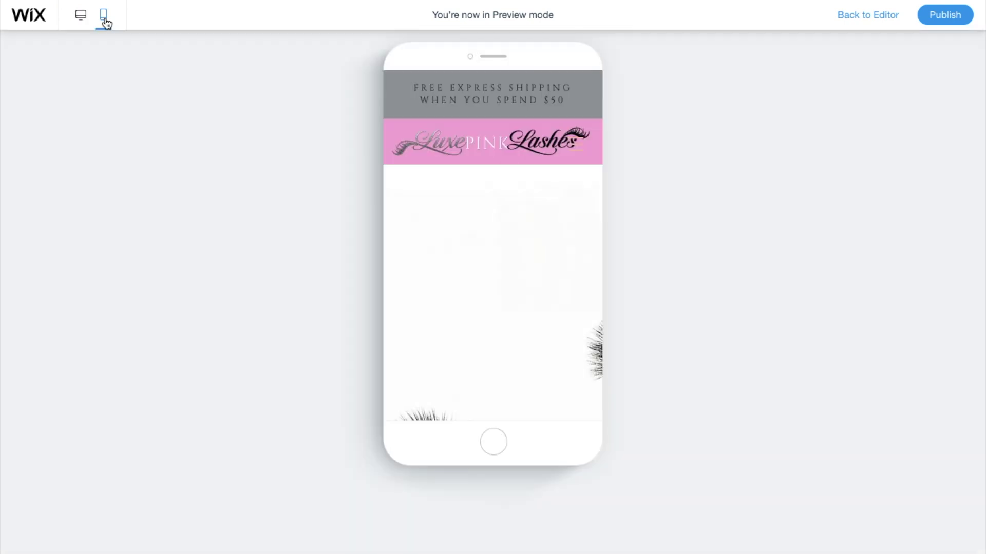
scroll(532, 290, down, 3)
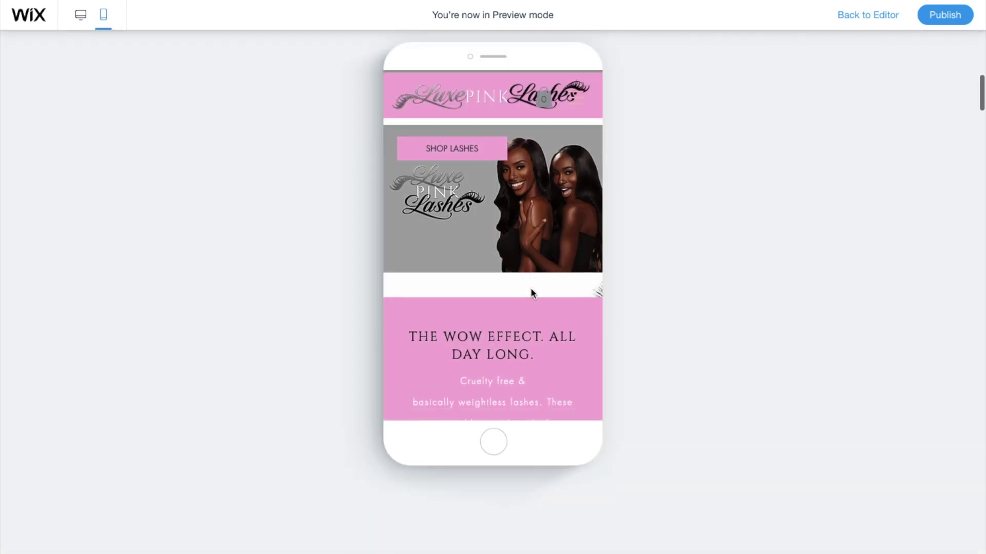
scroll(532, 290, down, 10)
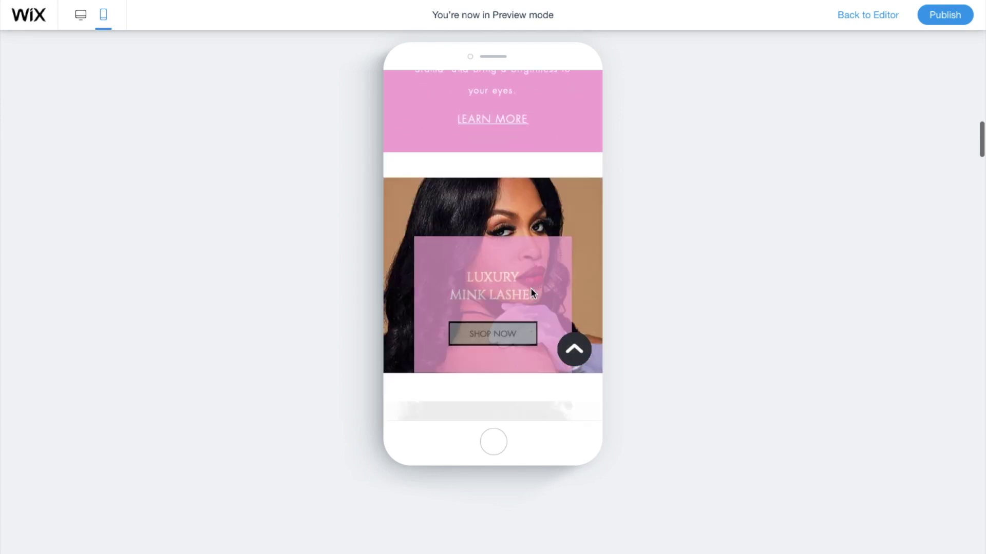
scroll(531, 293, down, 10)
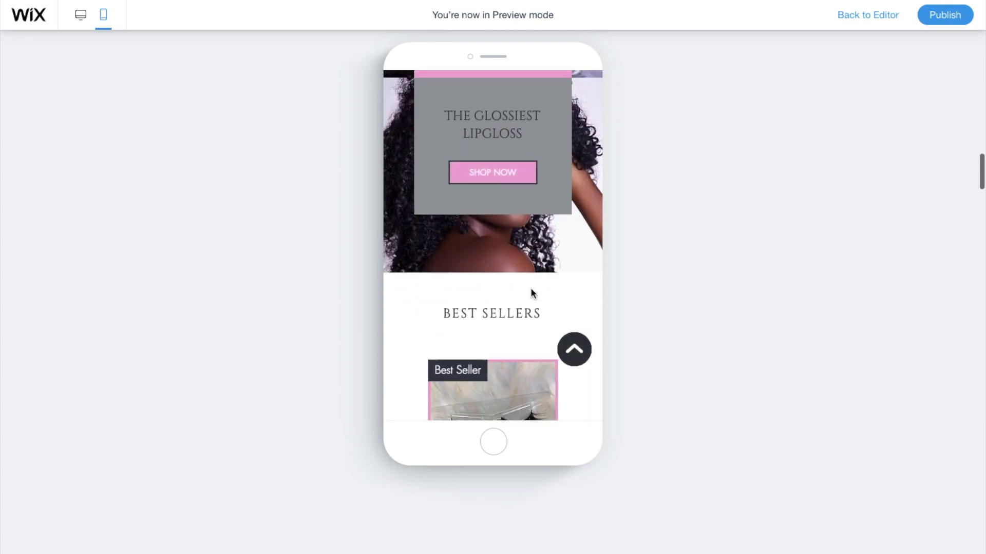
scroll(532, 297, down, 10)
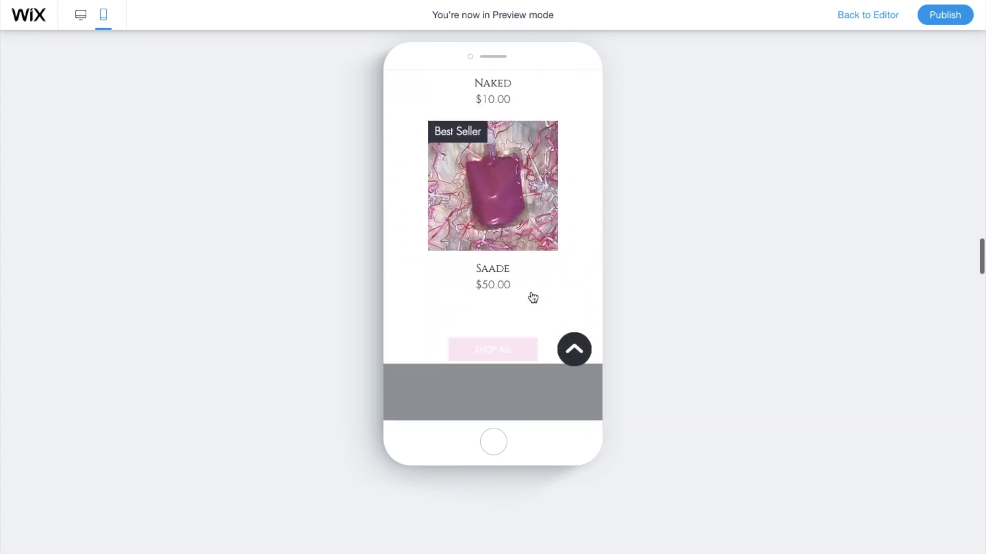
scroll(532, 297, up, 15)
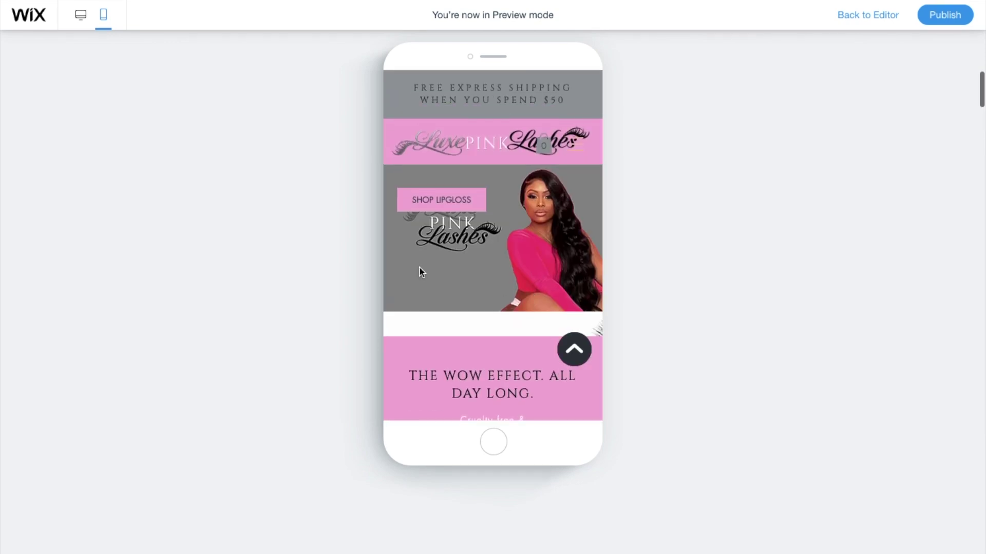